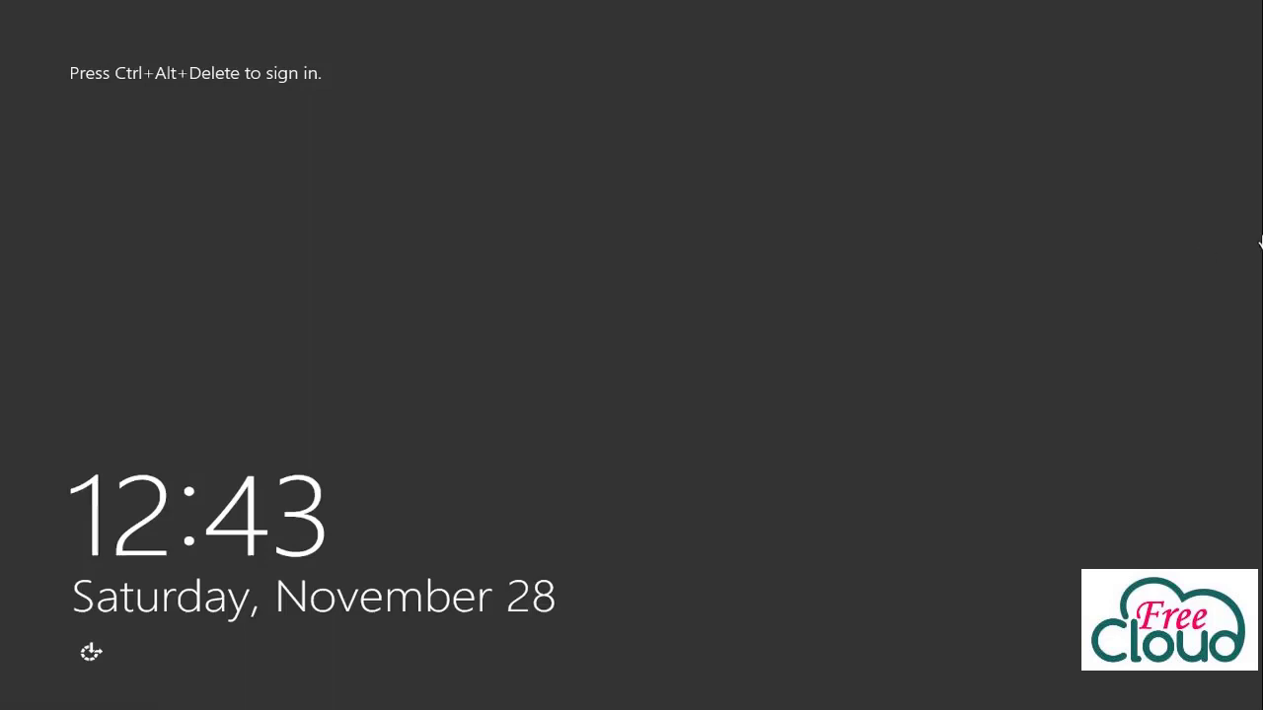
Sign in as Administrator and launch PowerShell with Run as Administrator from the taskbar.
{"action": "key", "text": "ctrl+alt+Delete"}
{"action": "left_click", "coordinate": [519, 231]}
{"action": "type", "text": "*****"}
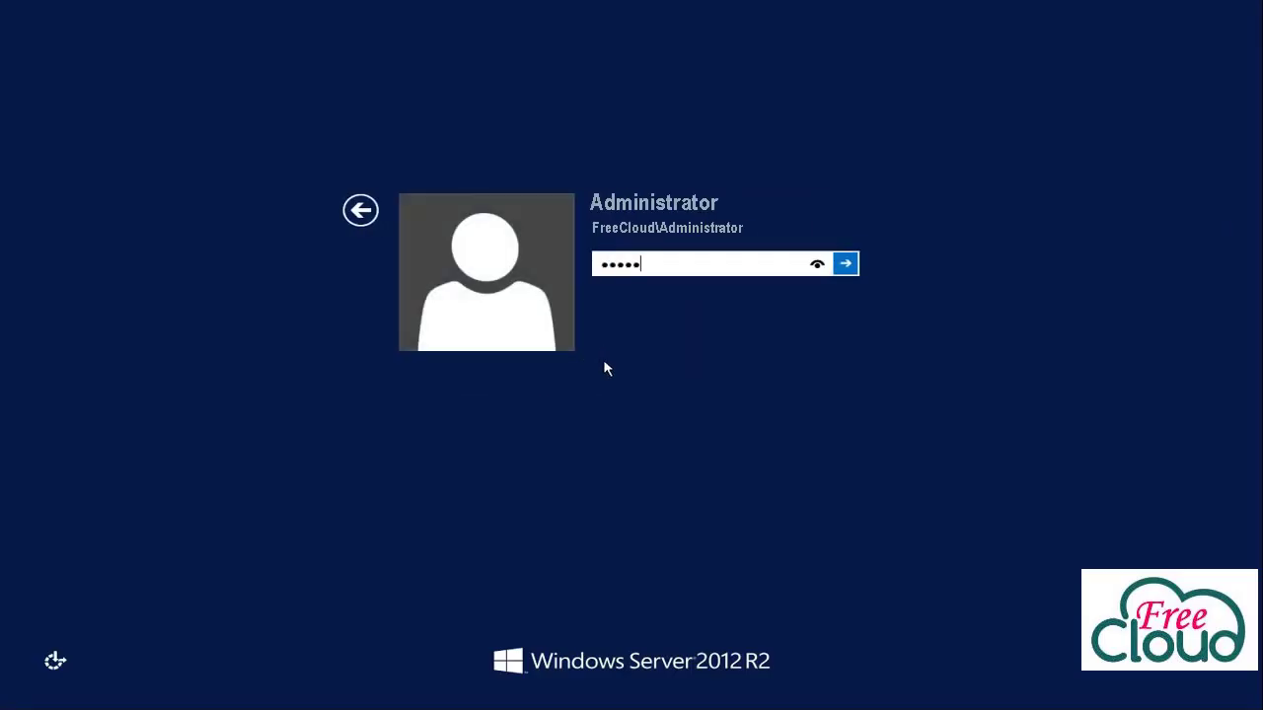
{"action": "type", "text": "*****"}
{"action": "key", "text": "Return"}
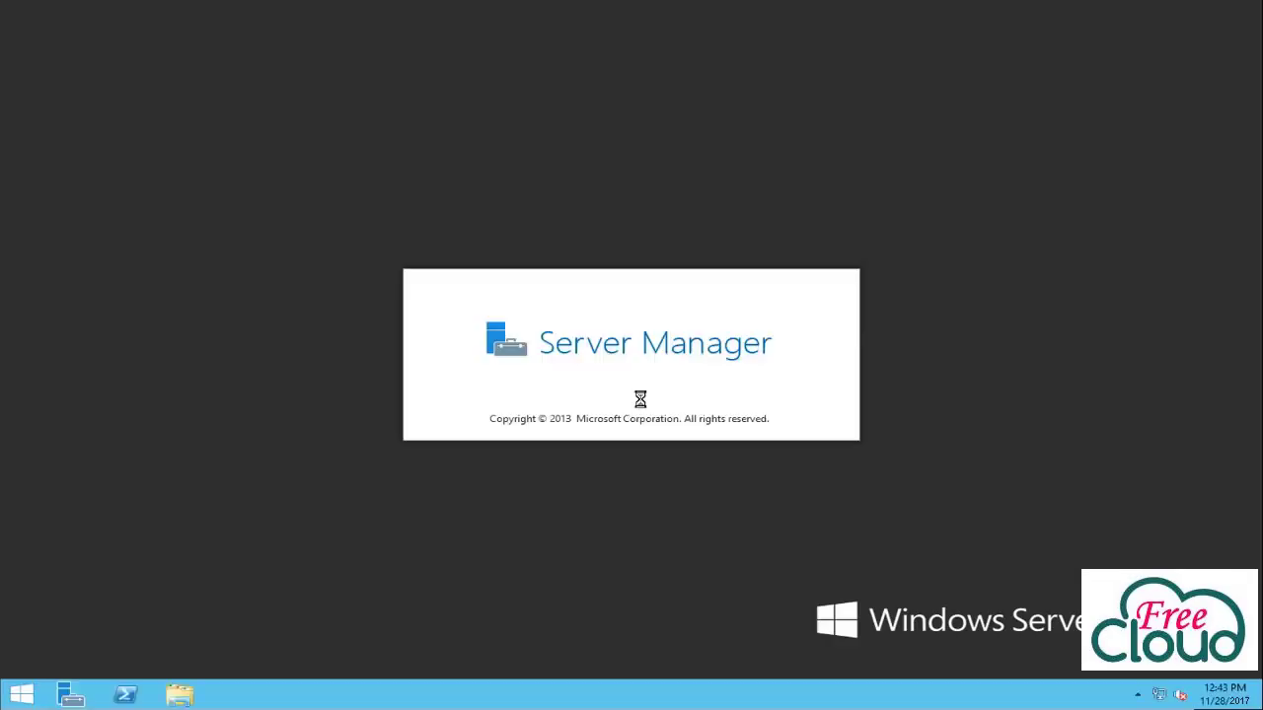
{"action": "right_click", "coordinate": [128, 695]}
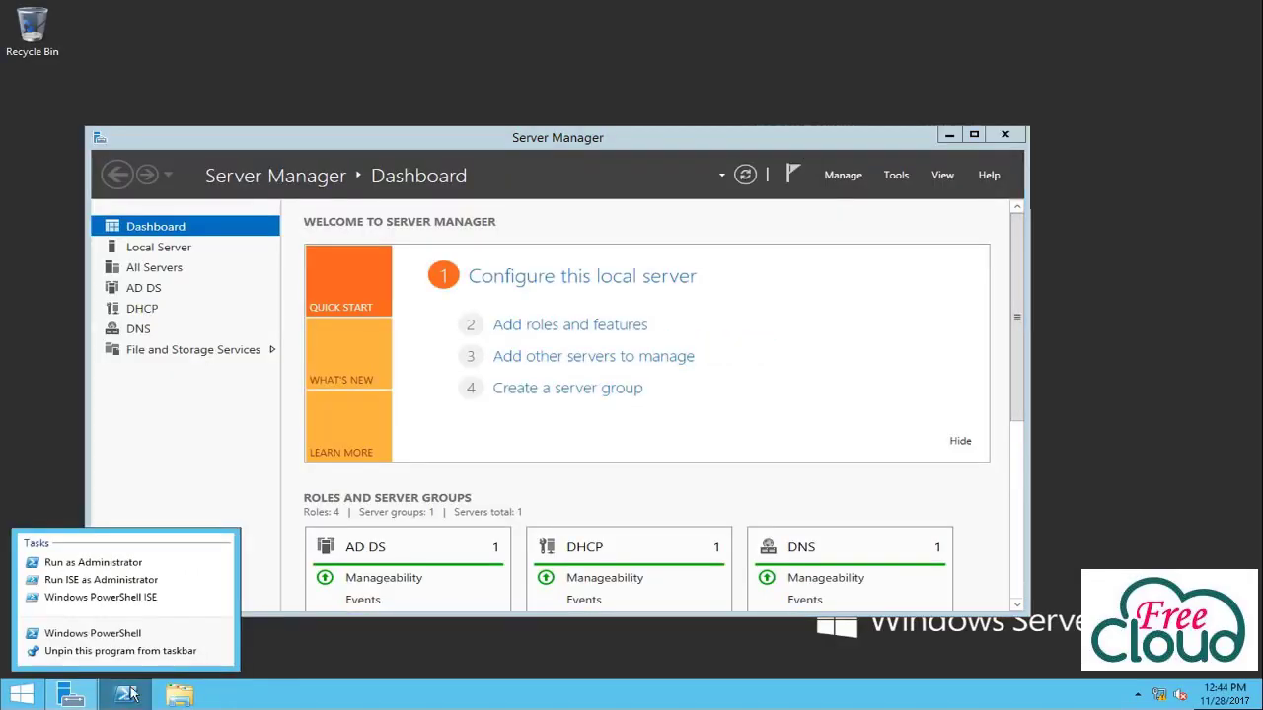
{"action": "left_click", "coordinate": [94, 562]}
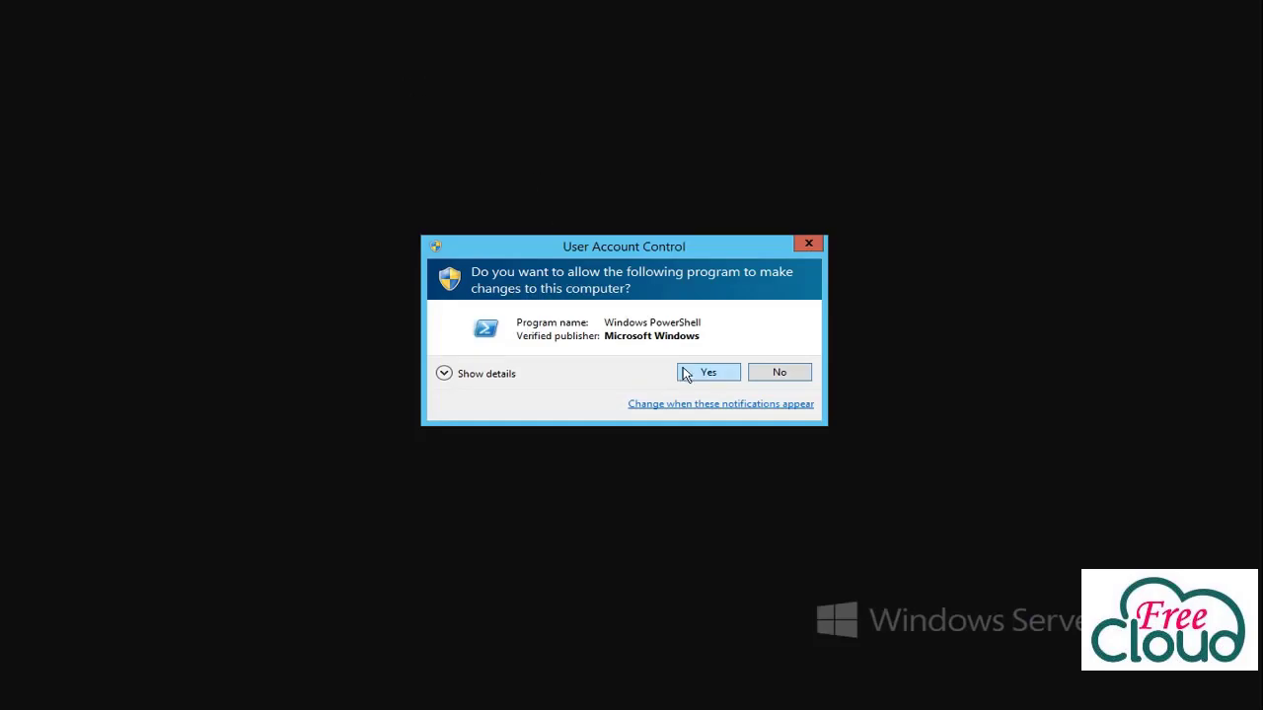
Approve the UAC prompt and run netdom /query FSMO to list the current role holders.
{"action": "left_click", "coordinate": [687, 373]}
{"action": "type", "text": "netdom"}
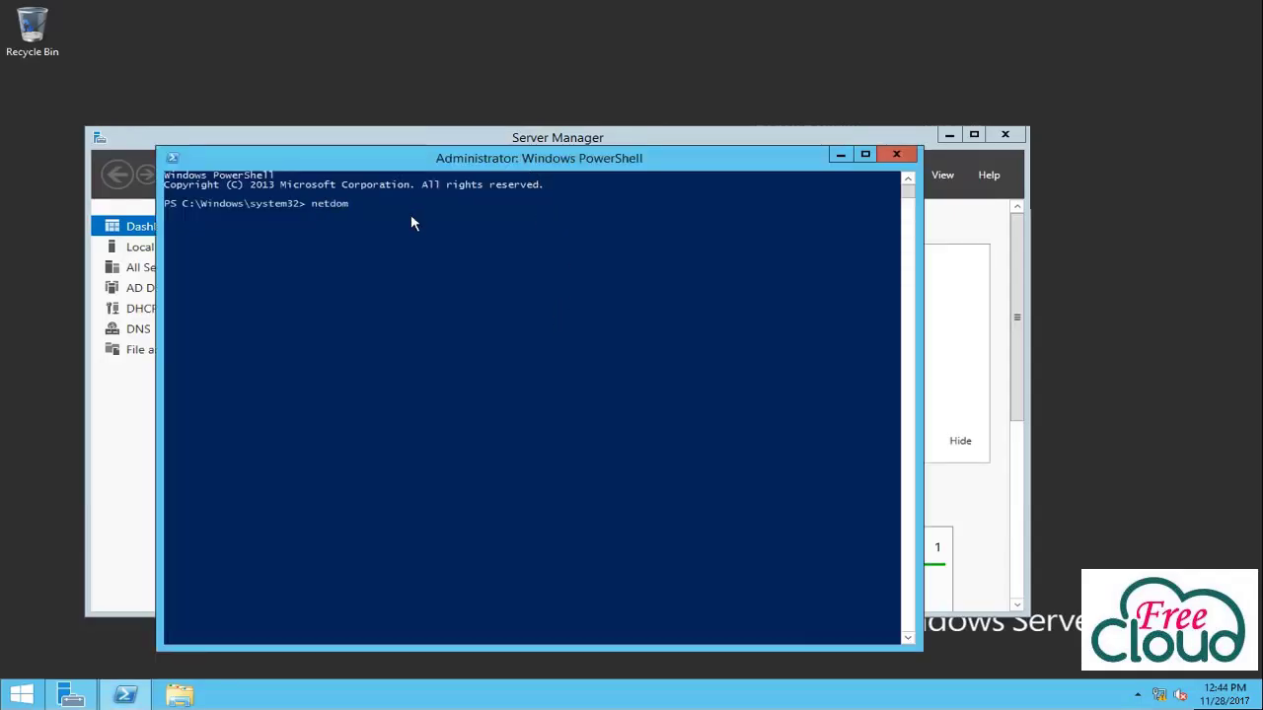
{"action": "type", "text": " /query FSMO"}
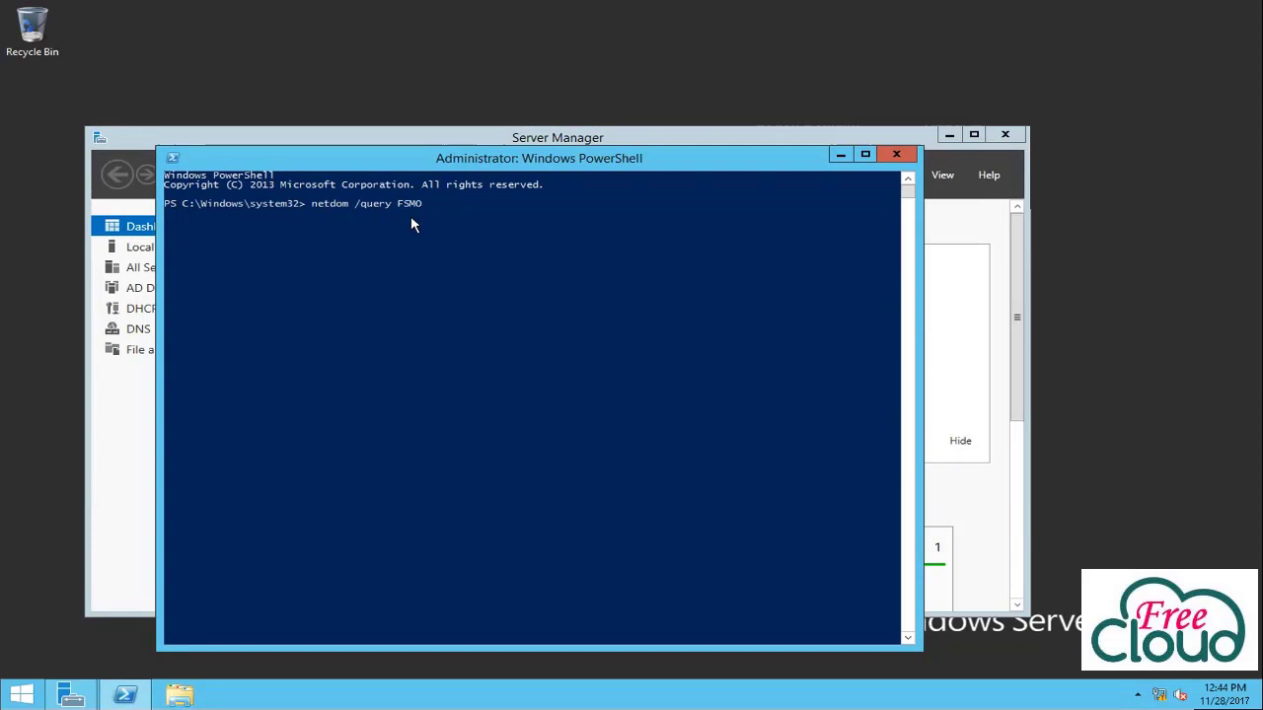
{"action": "key", "text": "Return"}
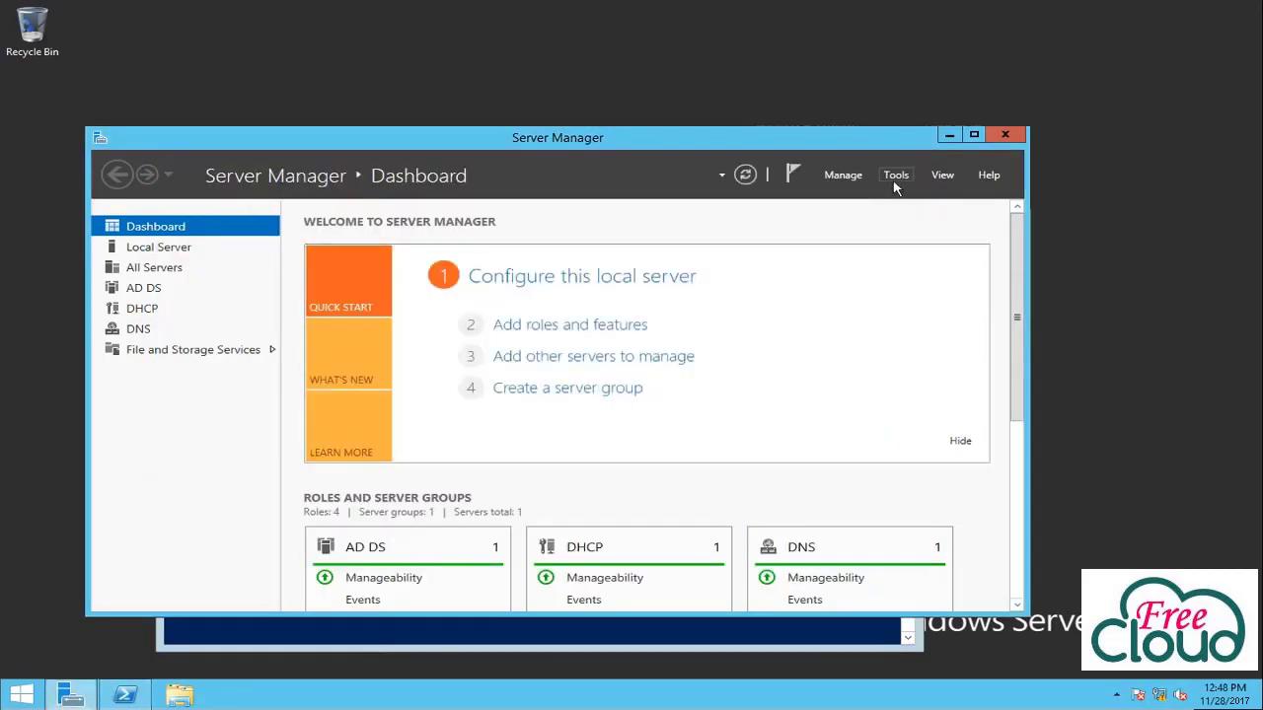
Launch Active Directory Users and Computers and open Operations Masters for Freecloud.com.
{"action": "left_click", "coordinate": [896, 182]}
{"action": "left_click", "coordinate": [991, 266]}
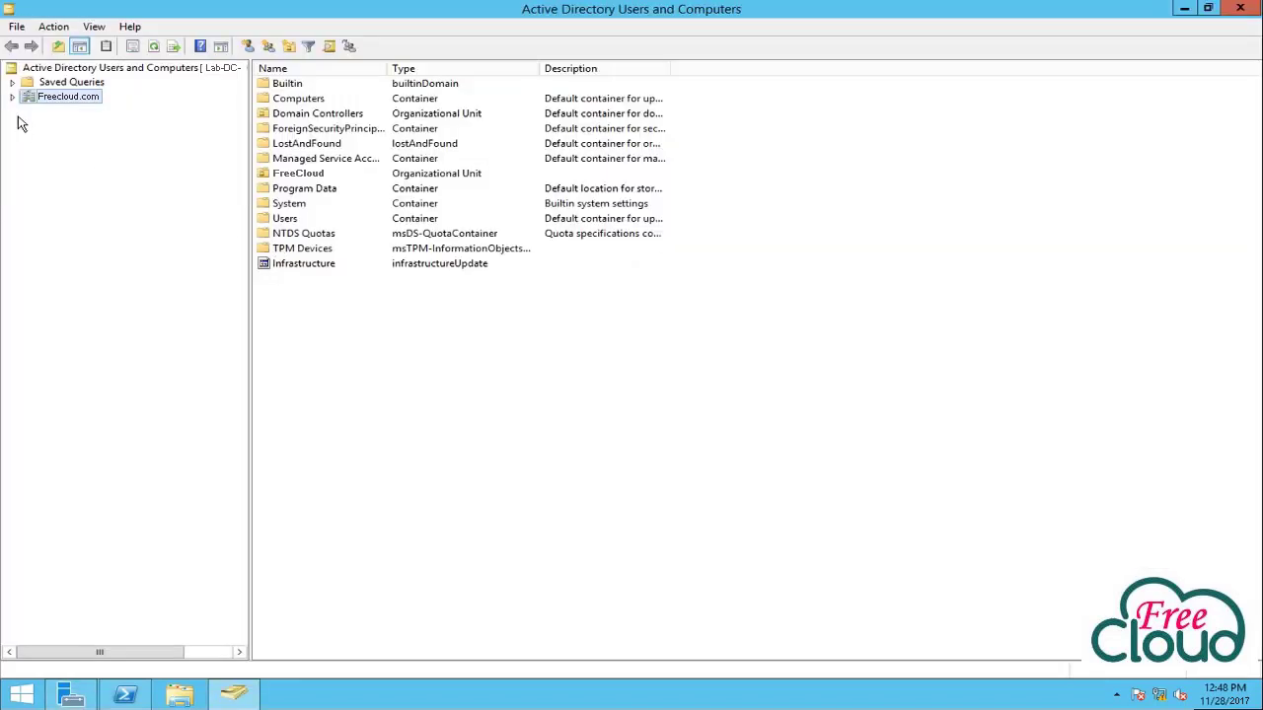
{"action": "left_click", "coordinate": [14, 98]}
{"action": "right_click", "coordinate": [83, 99]}
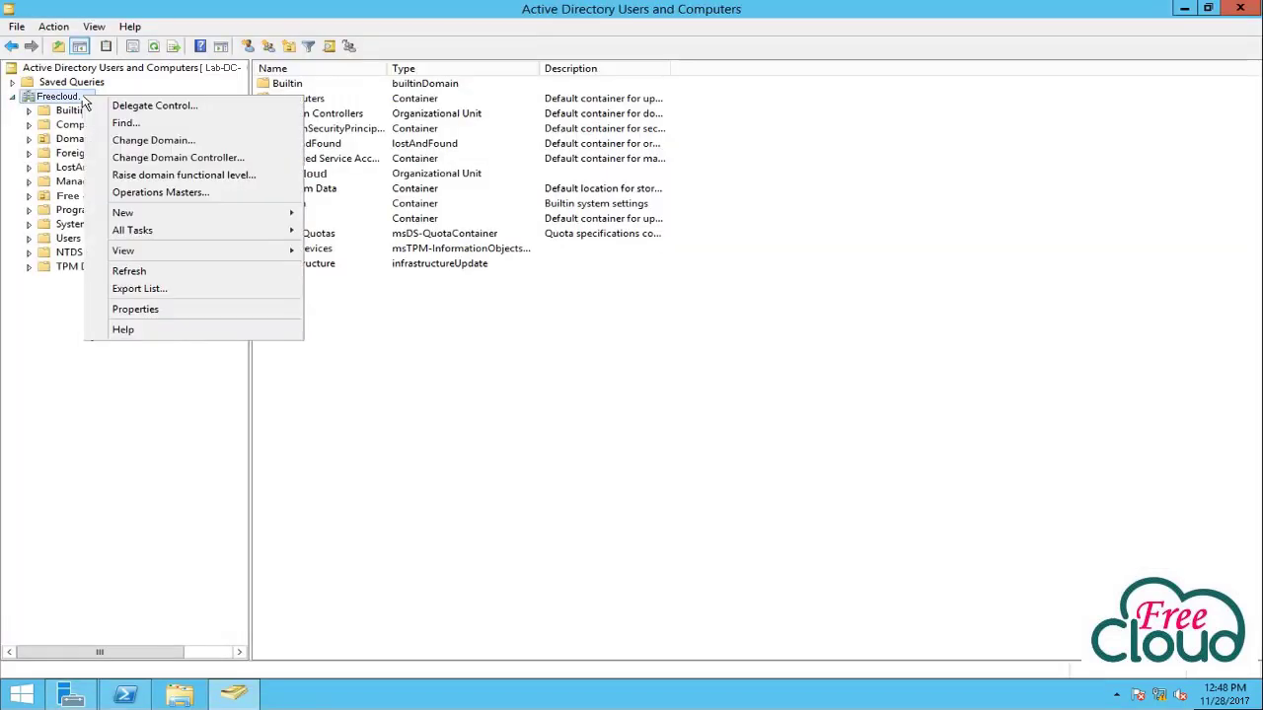
{"action": "left_click", "coordinate": [158, 194]}
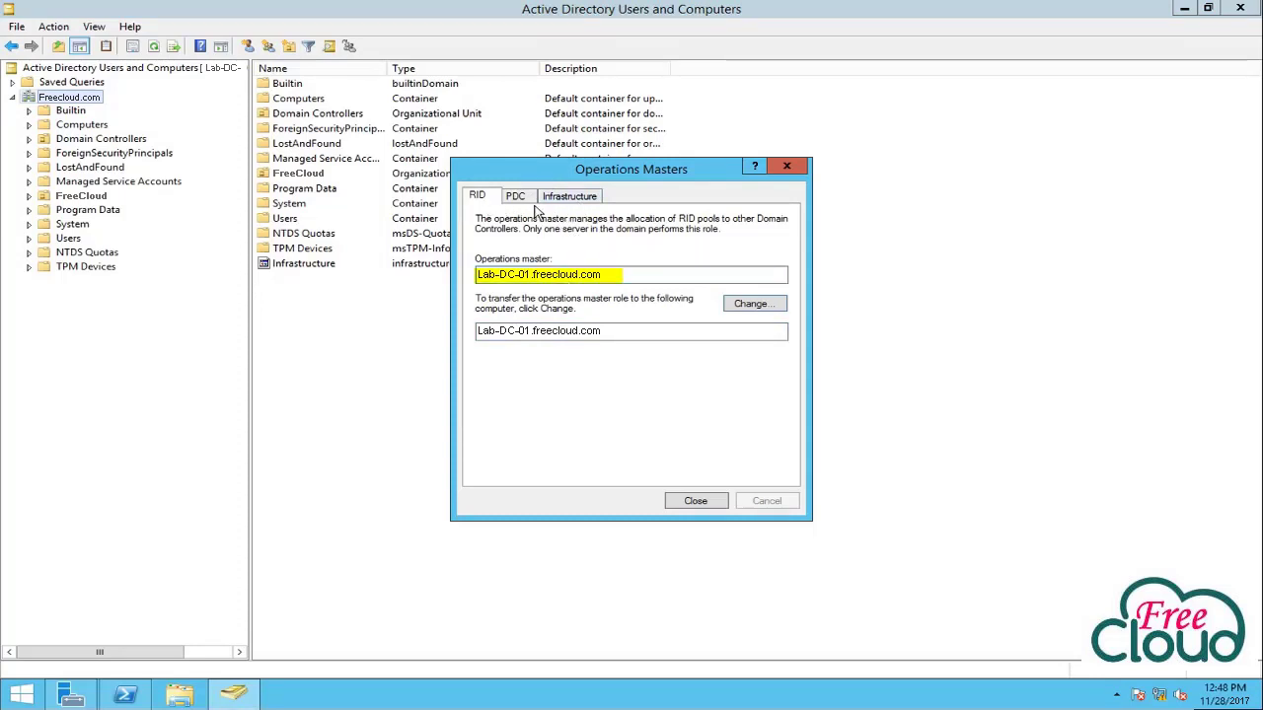
Review the RID, PDC and Infrastructure holders, note the failed RID transfer, and close the dialog.
{"action": "left_click", "coordinate": [517, 197]}
{"action": "left_click", "coordinate": [573, 197]}
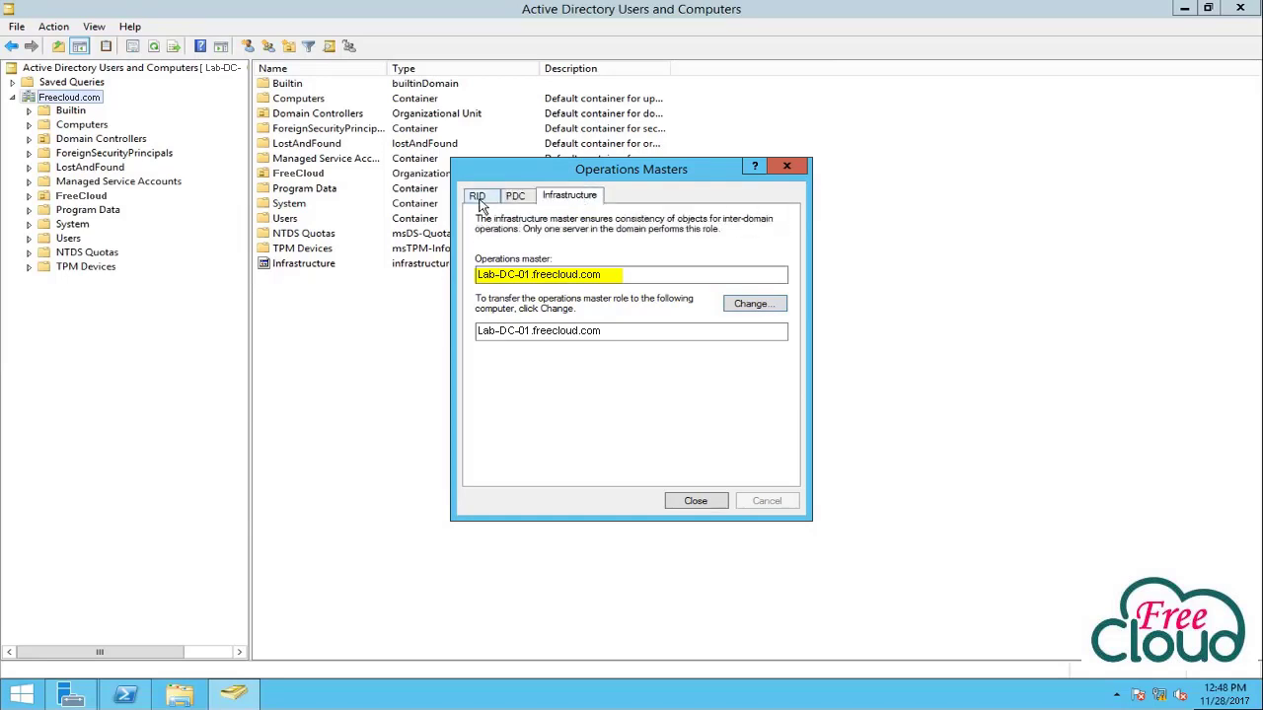
{"action": "left_click", "coordinate": [479, 196]}
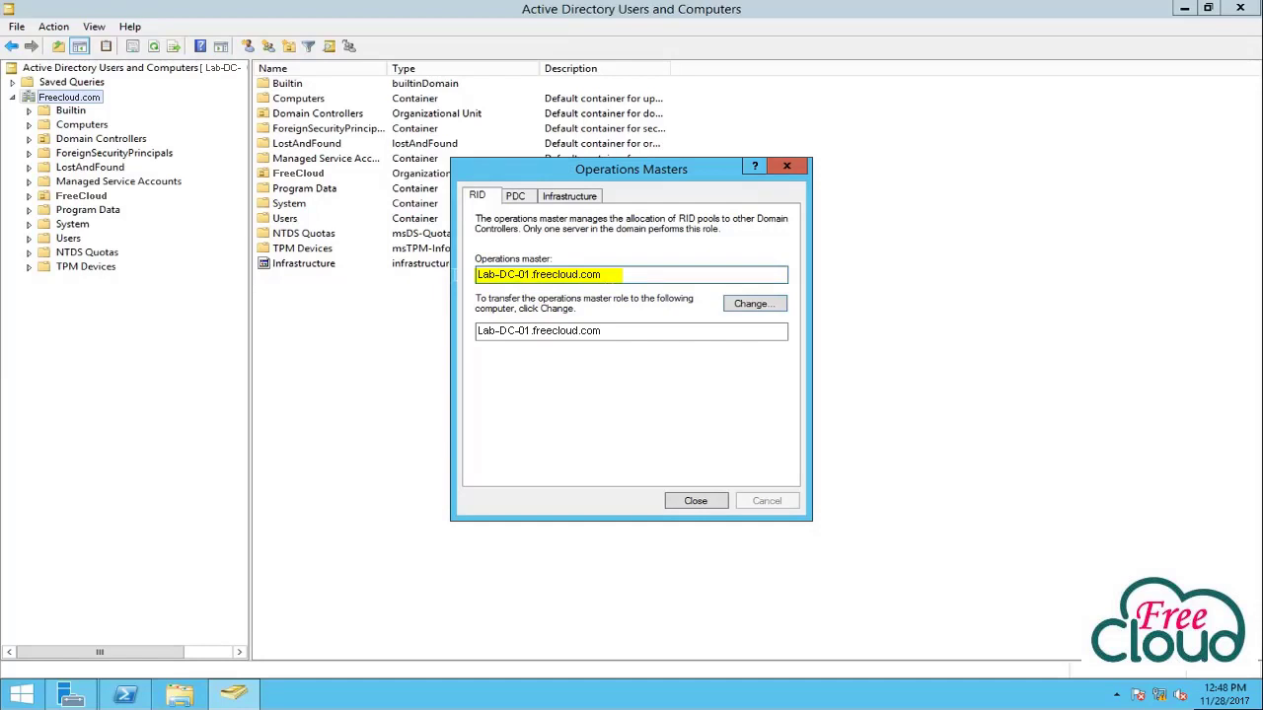
{"action": "left_click", "coordinate": [775, 302]}
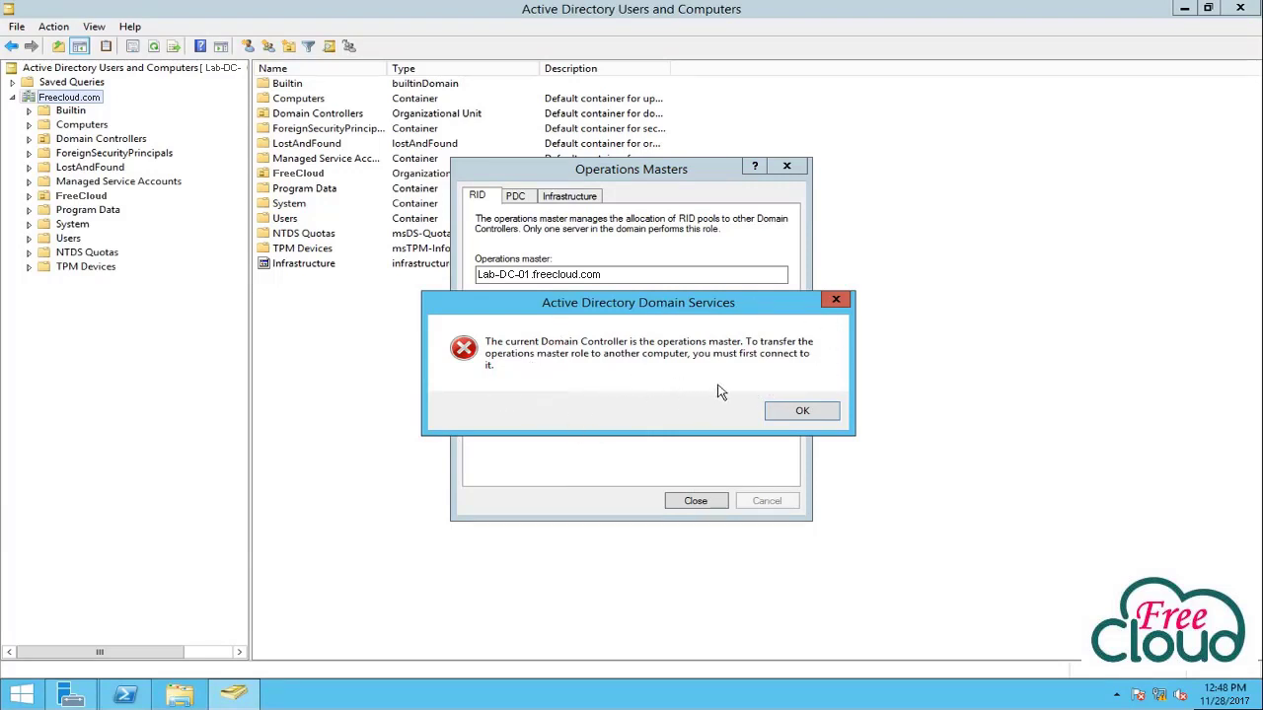
{"action": "left_click", "coordinate": [802, 413]}
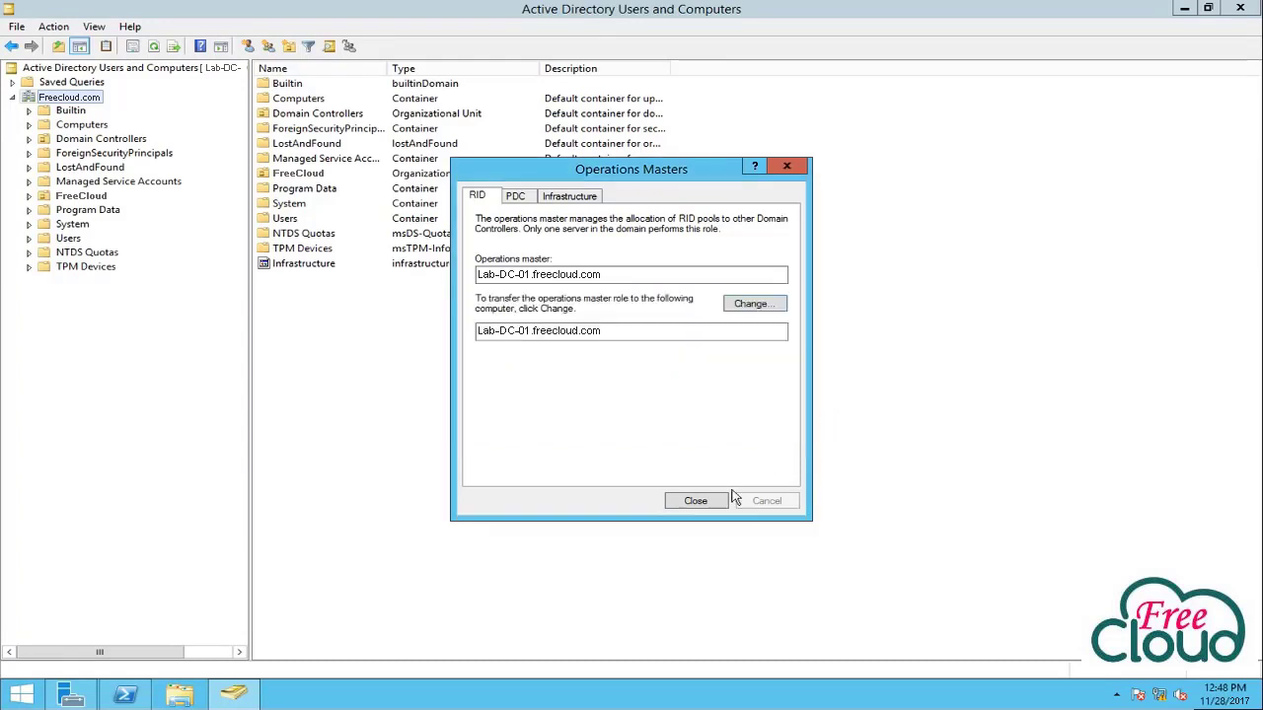
{"action": "left_click", "coordinate": [699, 503]}
{"action": "left_click_drag", "start_coordinate": [414, 363], "coordinate": [414, 362]}
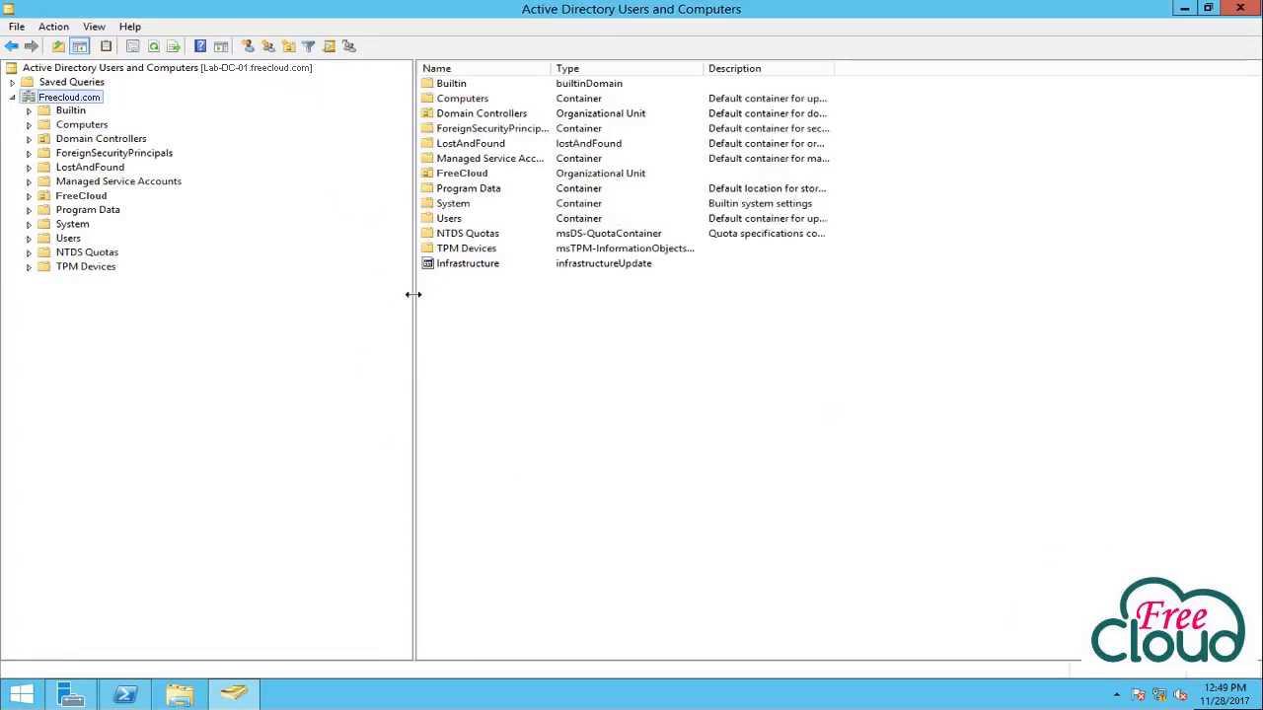
{"action": "left_click_drag", "start_coordinate": [415, 296], "coordinate": [350, 315]}
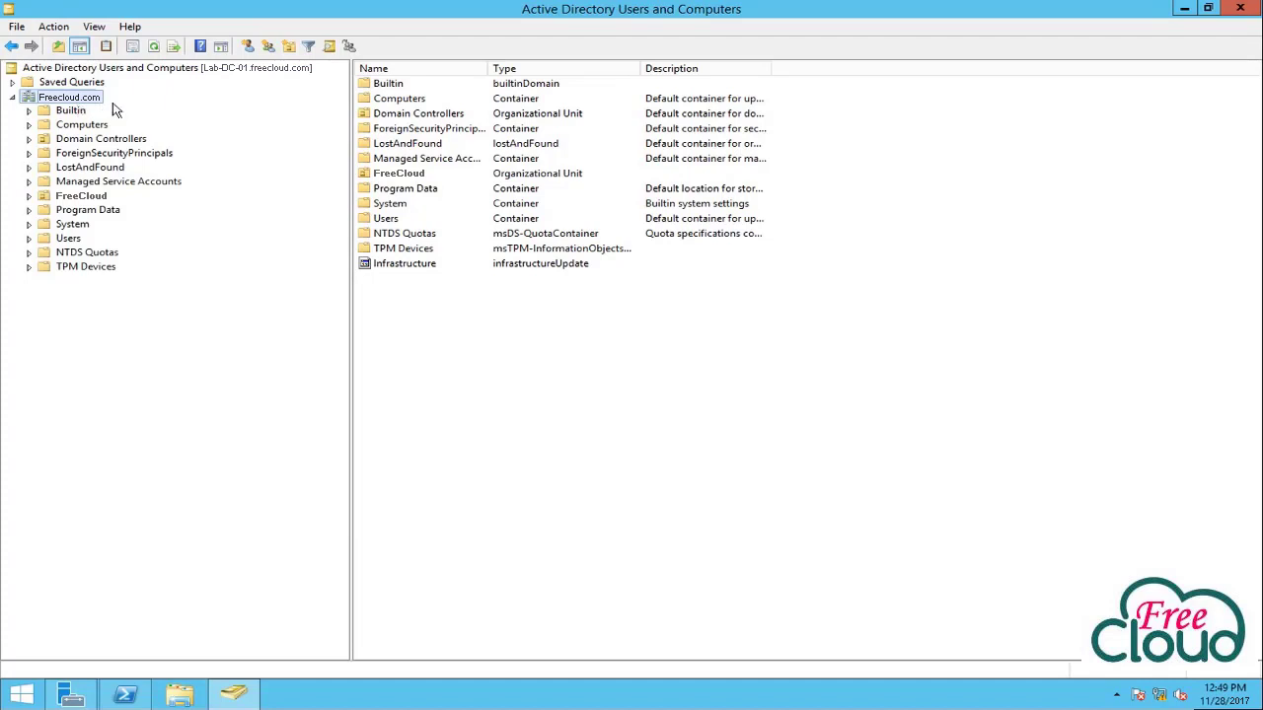
Connect Active Directory Users and Computers to domain controller Lab-DC-02.
{"action": "right_click", "coordinate": [191, 71]}
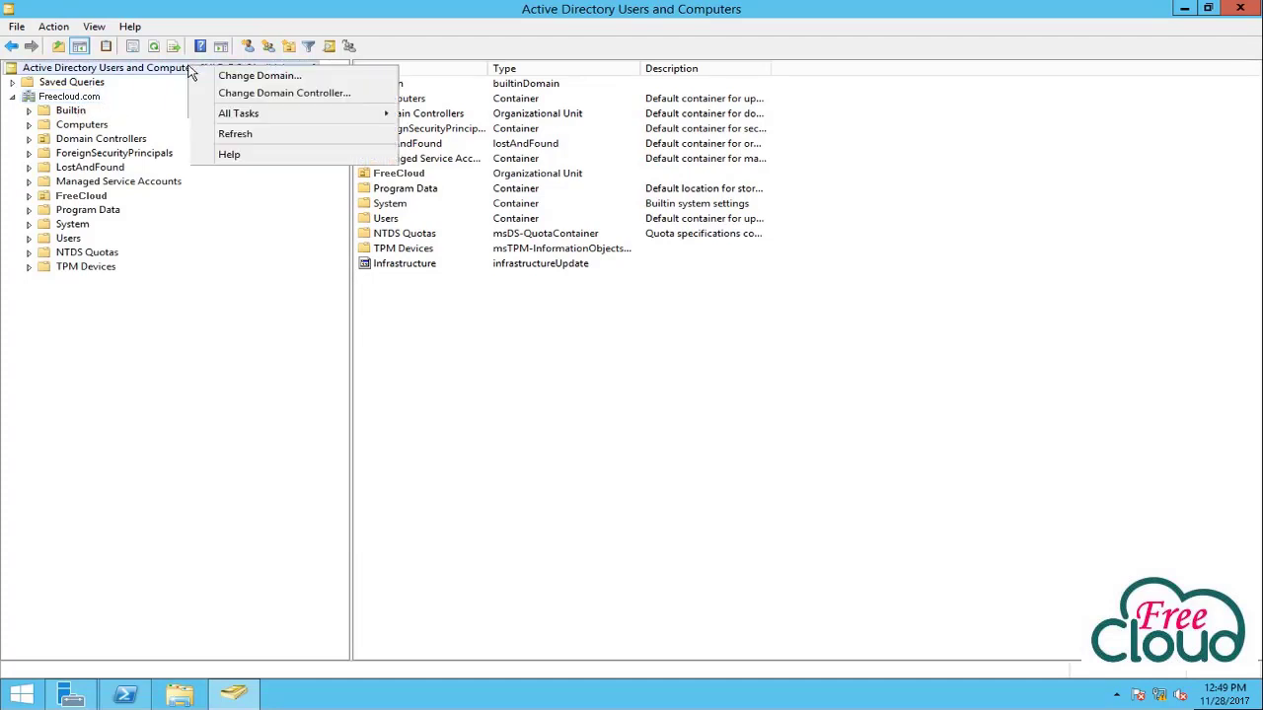
{"action": "left_click", "coordinate": [255, 93]}
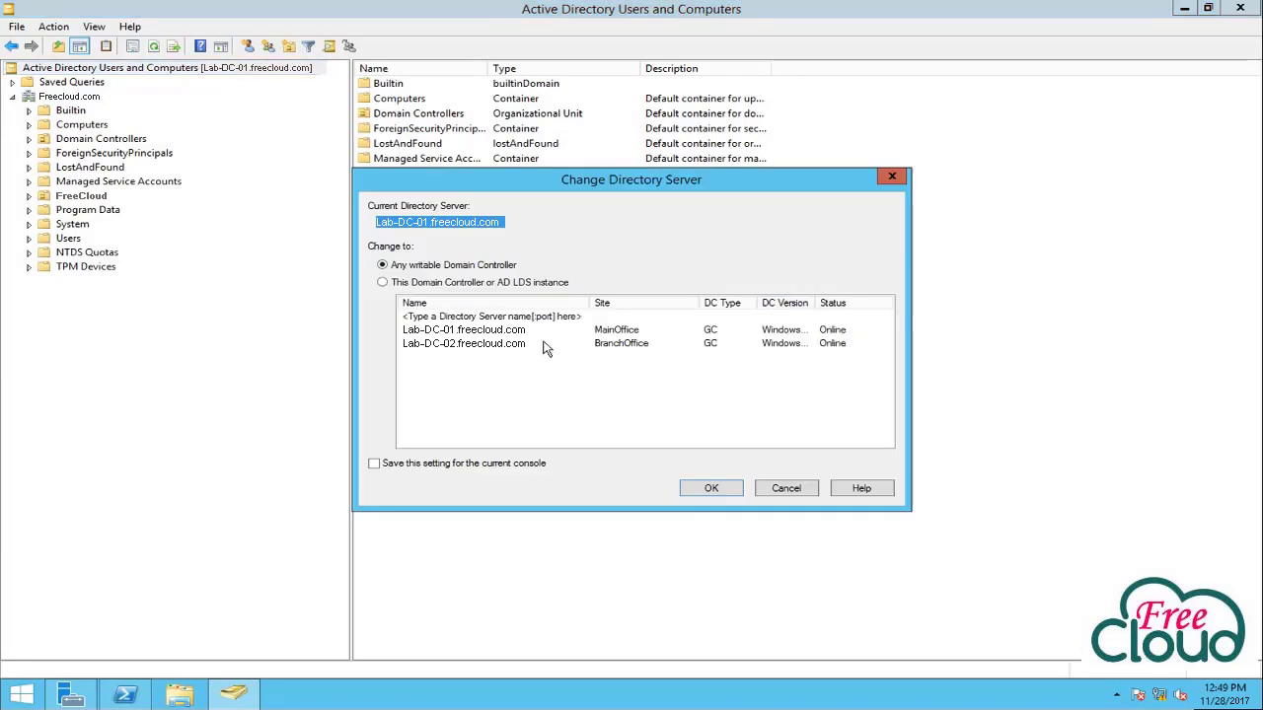
{"action": "left_click", "coordinate": [471, 345]}
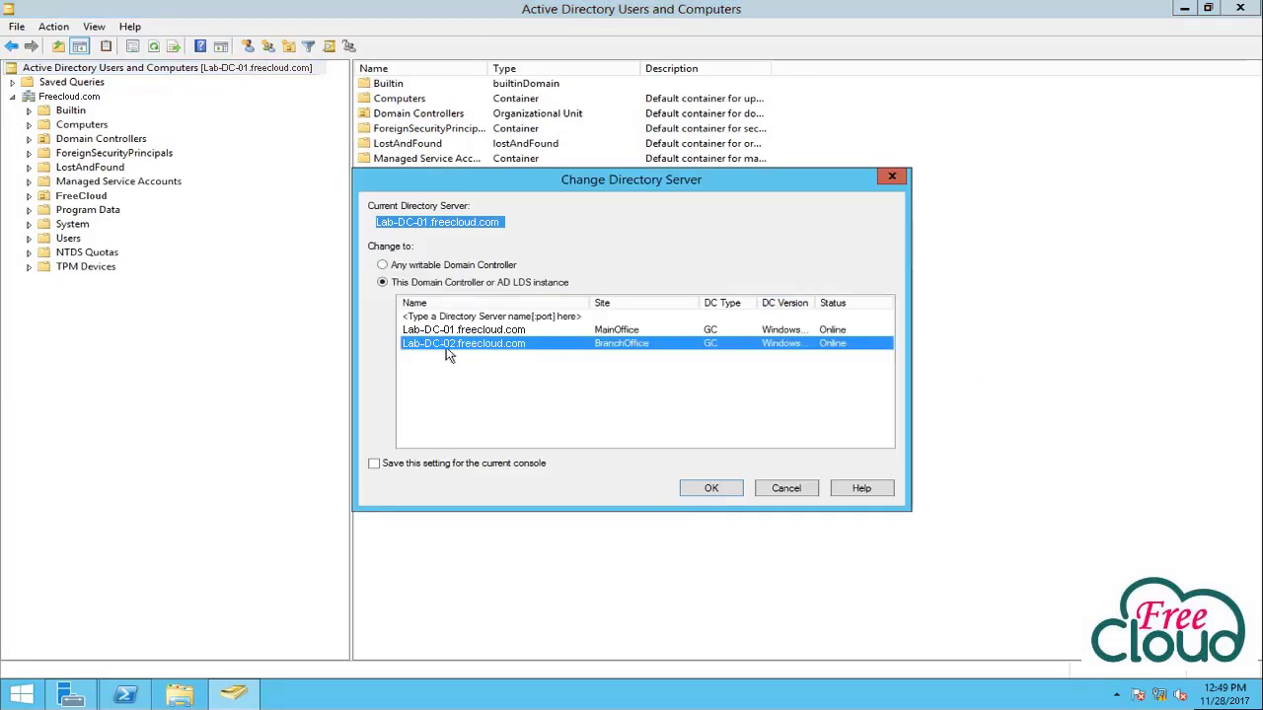
{"action": "left_click", "coordinate": [724, 493]}
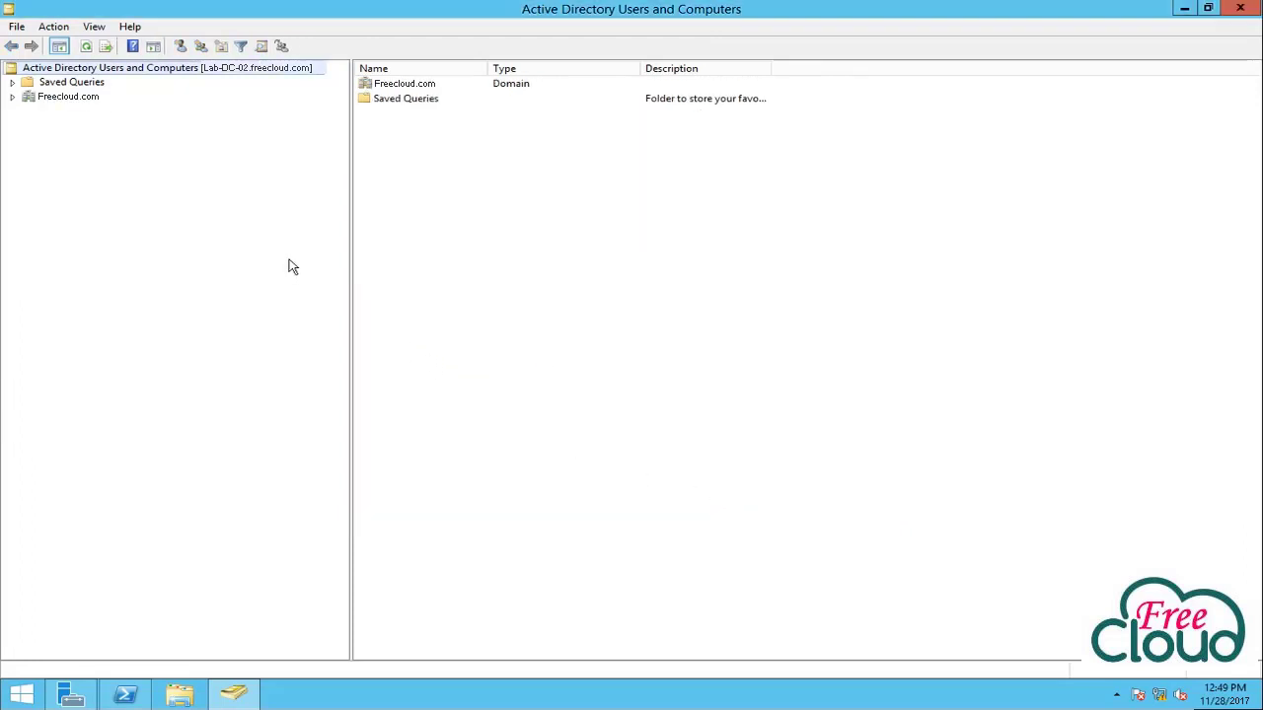
Transfer the RID master role of Freecloud.com to Lab-DC-02.
{"action": "right_click", "coordinate": [55, 102]}
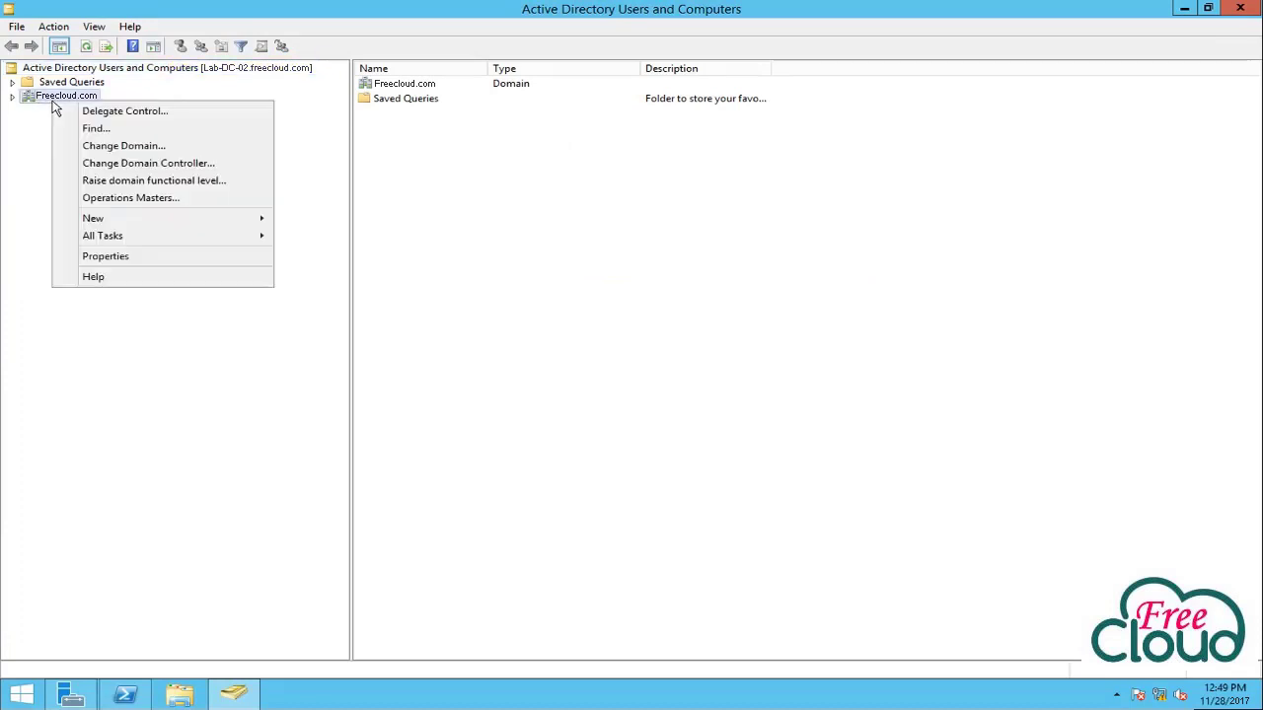
{"action": "left_click", "coordinate": [107, 200]}
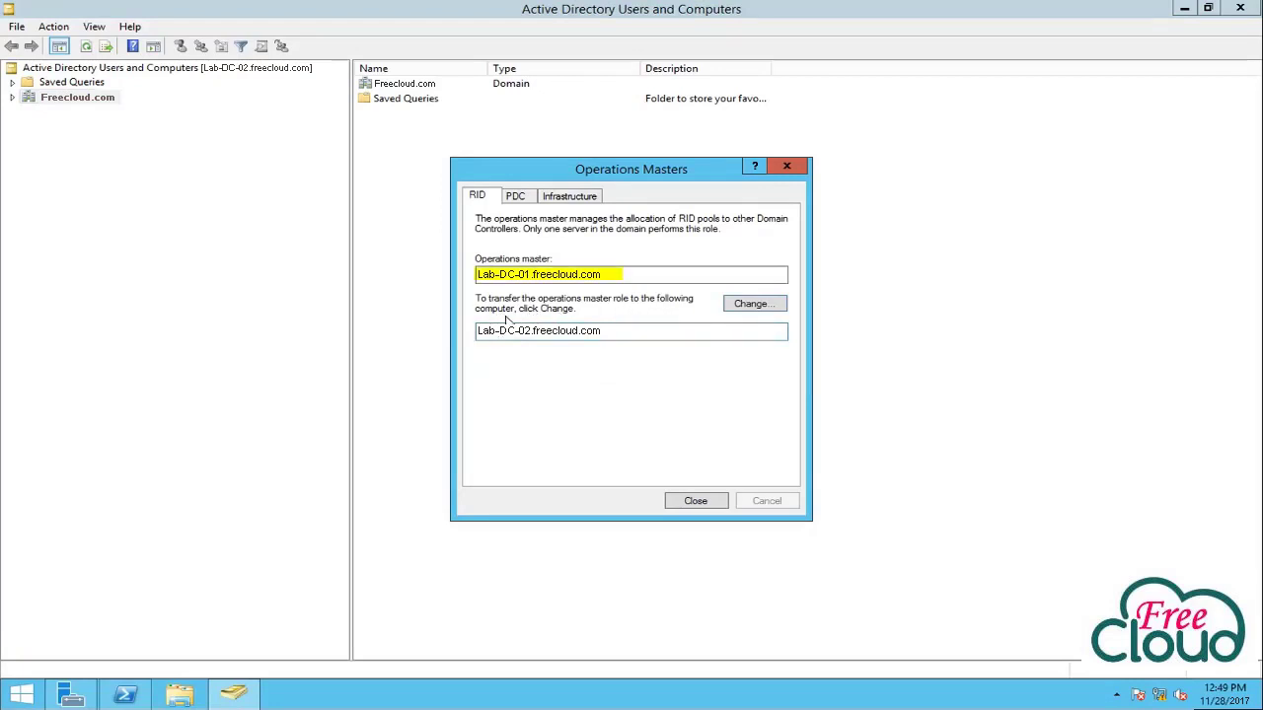
{"action": "left_click", "coordinate": [755, 311]}
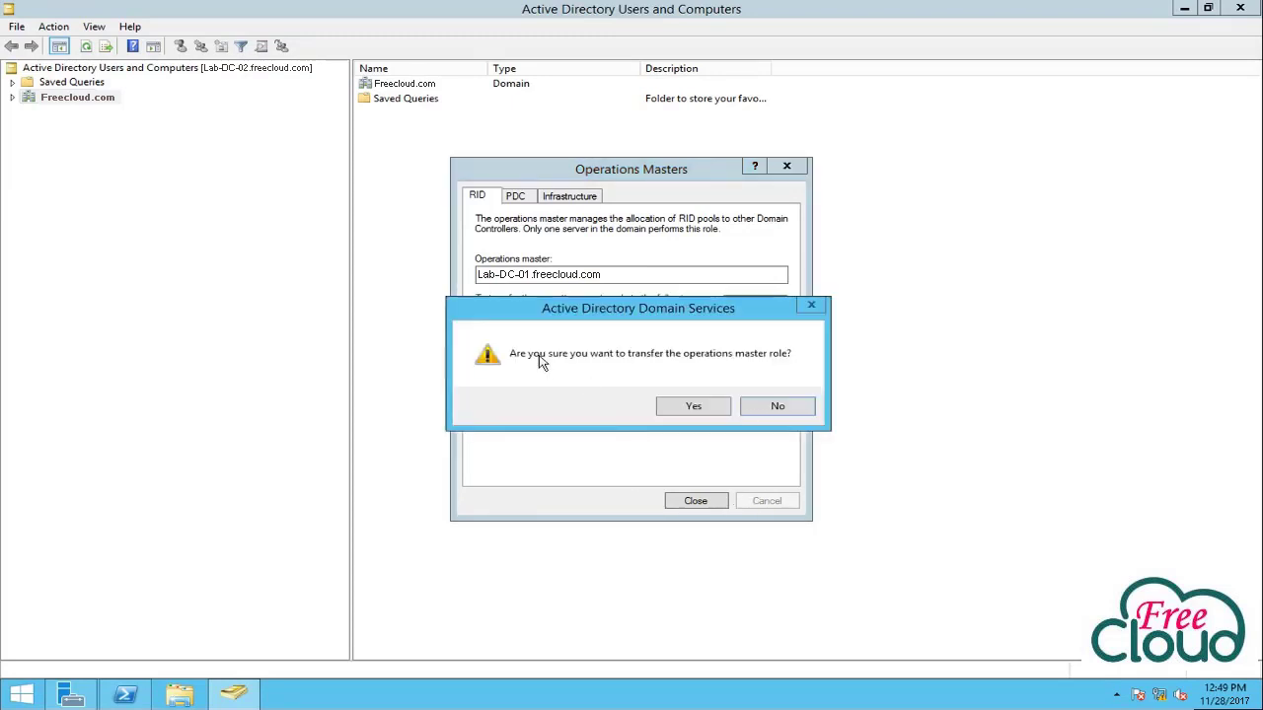
{"action": "left_click", "coordinate": [694, 409]}
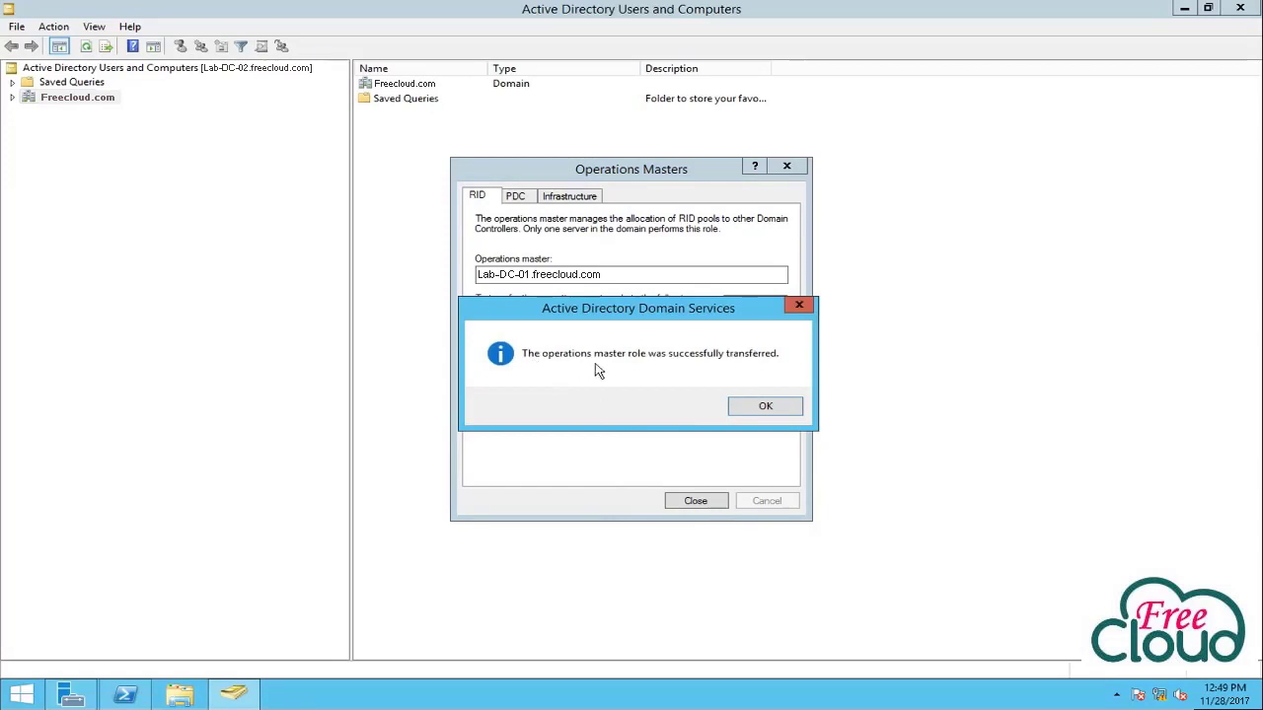
{"action": "left_click", "coordinate": [779, 406]}
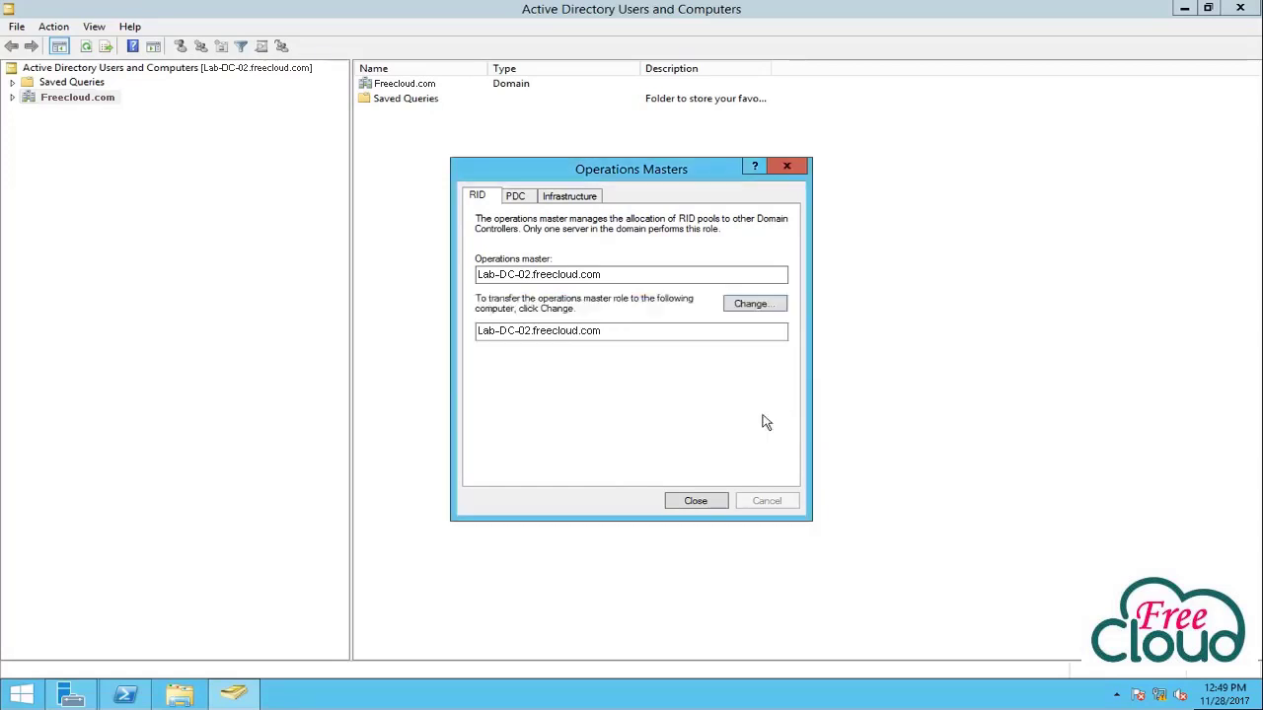
Transfer the PDC and Infrastructure master roles to Lab-DC-02 as well.
{"action": "left_click", "coordinate": [519, 200]}
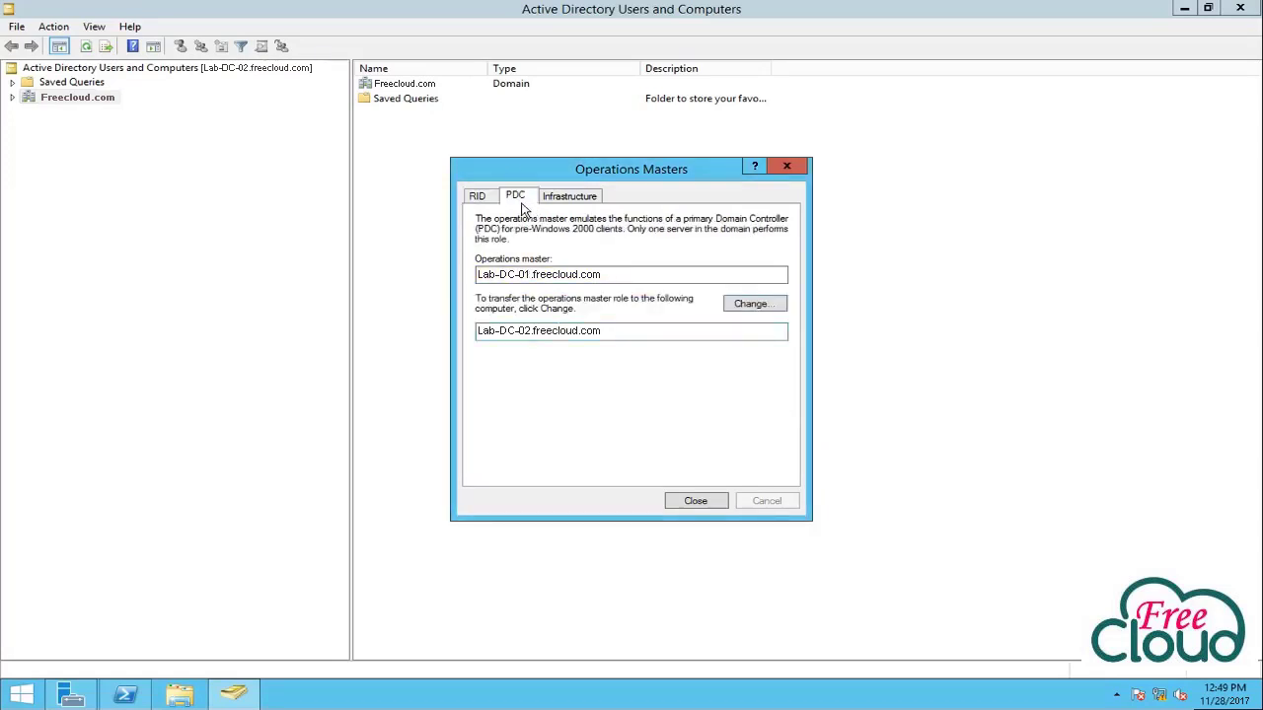
{"action": "left_click", "coordinate": [751, 304]}
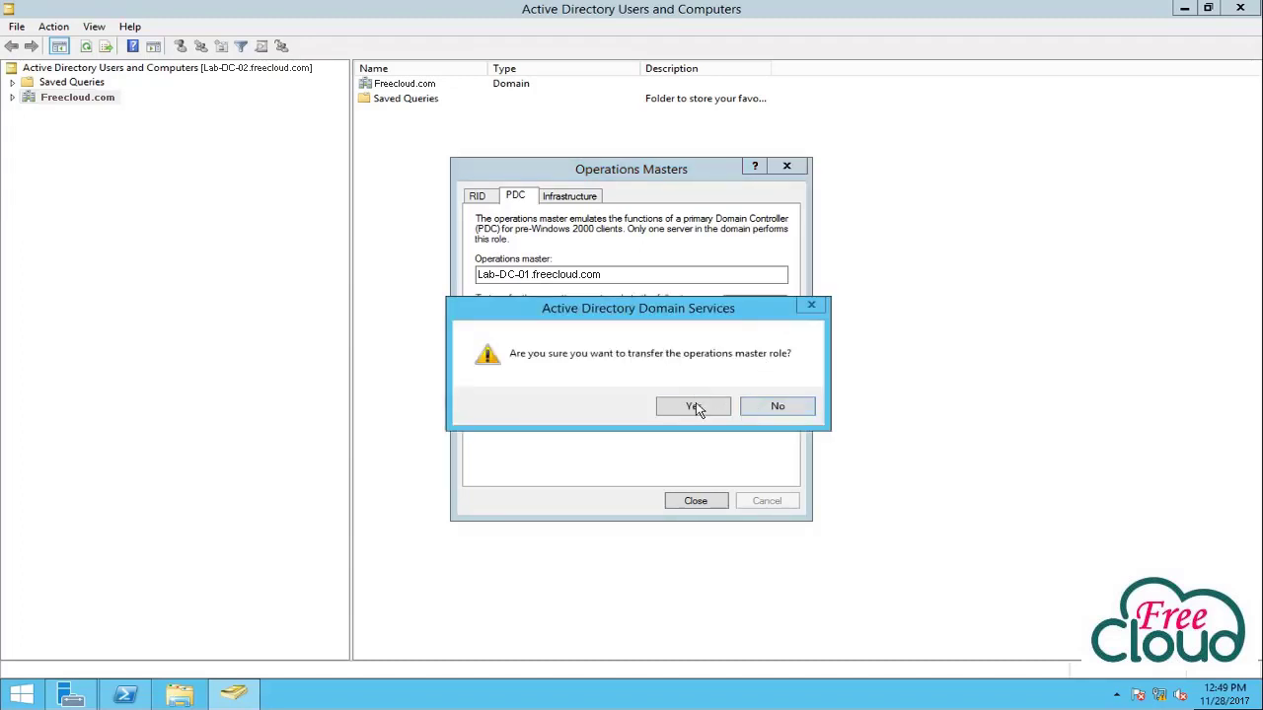
{"action": "left_click", "coordinate": [692, 405]}
{"action": "left_click", "coordinate": [764, 406]}
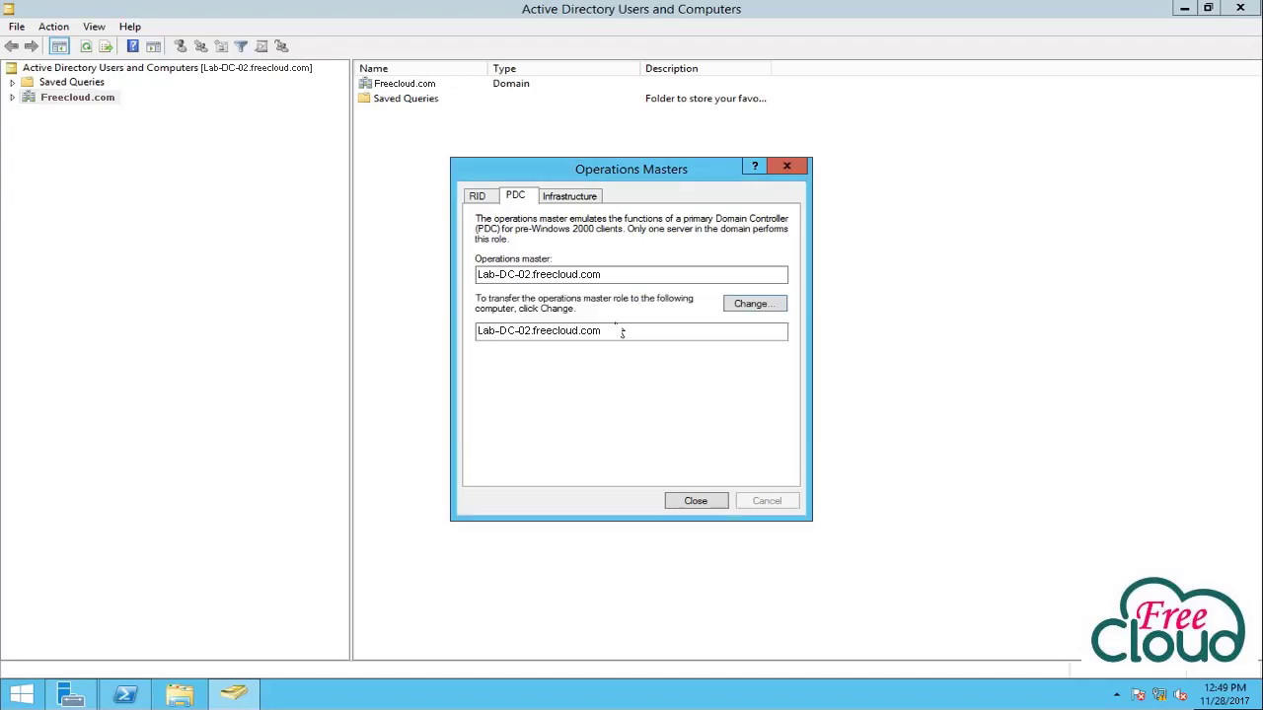
{"action": "left_click", "coordinate": [581, 198]}
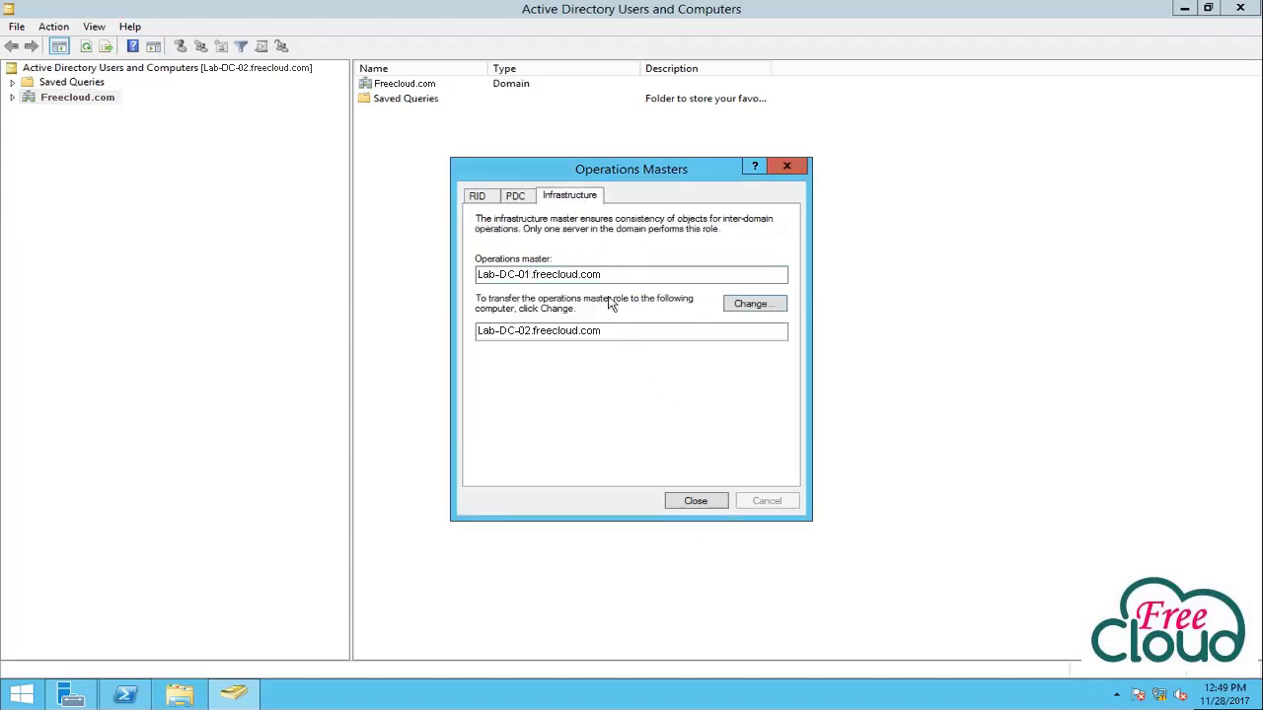
{"action": "left_click", "coordinate": [781, 304]}
{"action": "left_click", "coordinate": [708, 408]}
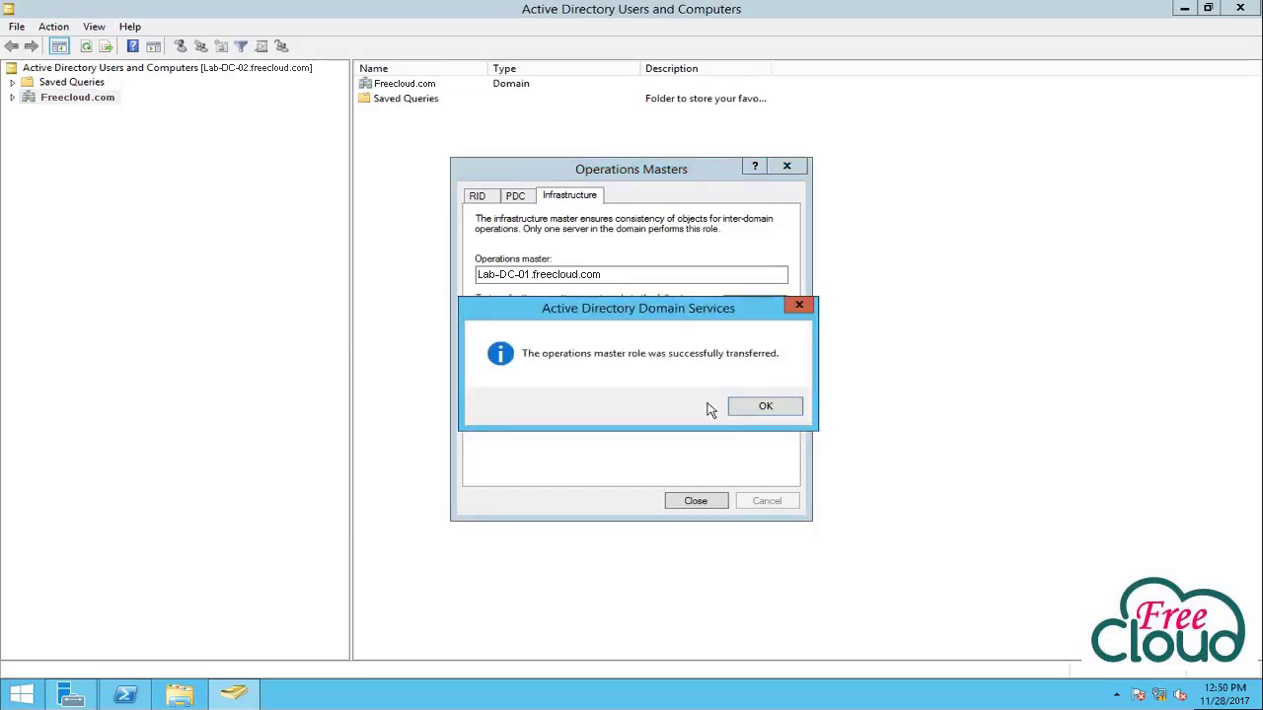
{"action": "left_click", "coordinate": [755, 410]}
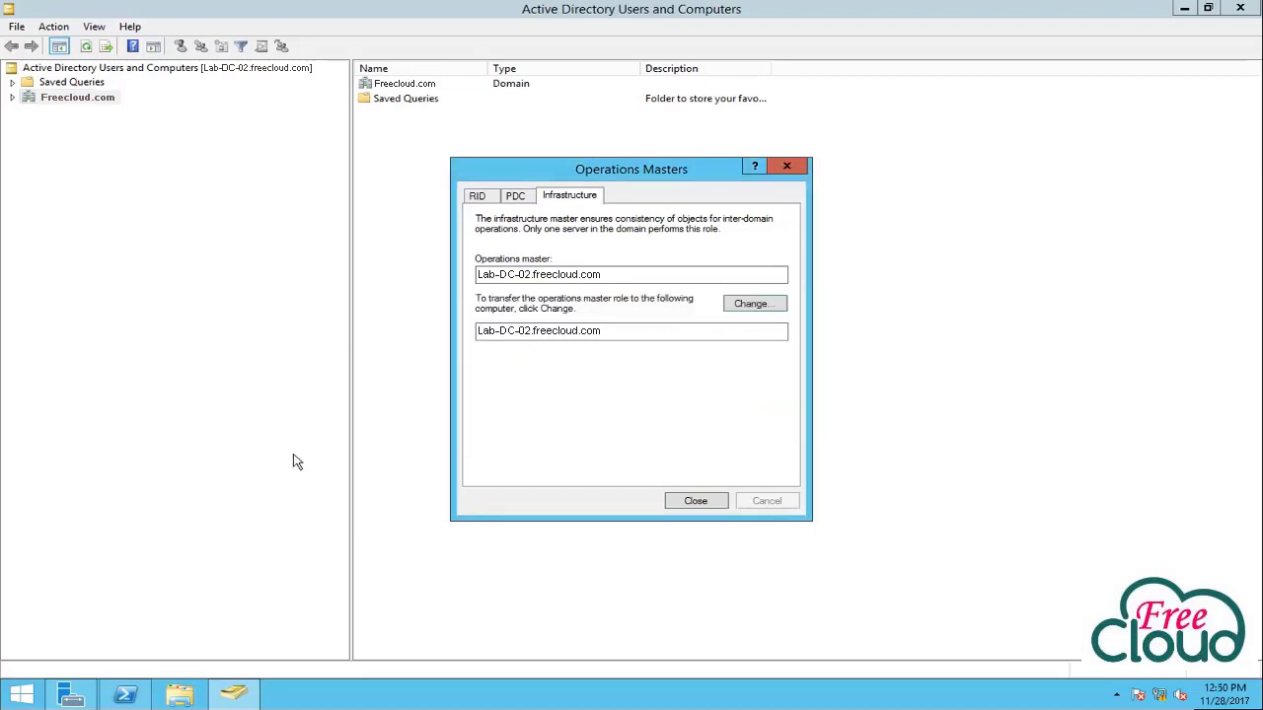
{"action": "left_click", "coordinate": [146, 690]}
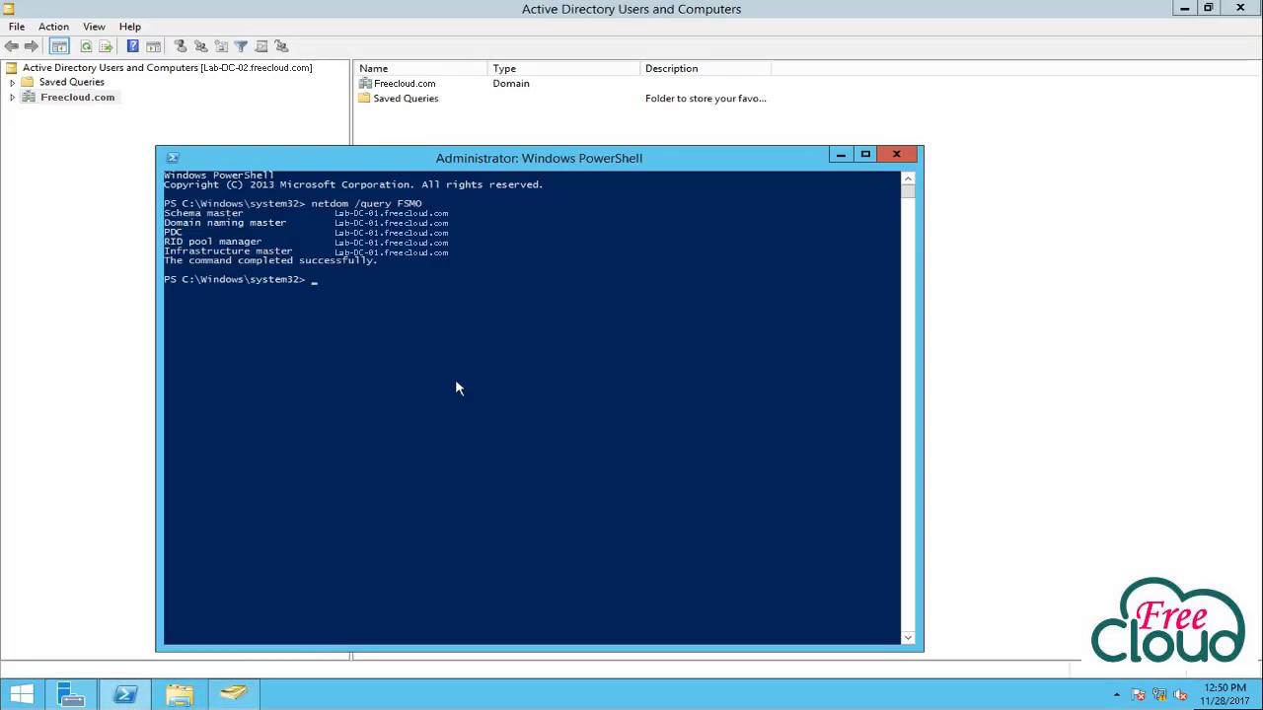
Rerun netdom /query FSMO to confirm PDC, RID and Infrastructure on Lab-DC-02, then close Operations Masters.
{"action": "key", "text": "Up"}
{"action": "key", "text": "Return"}
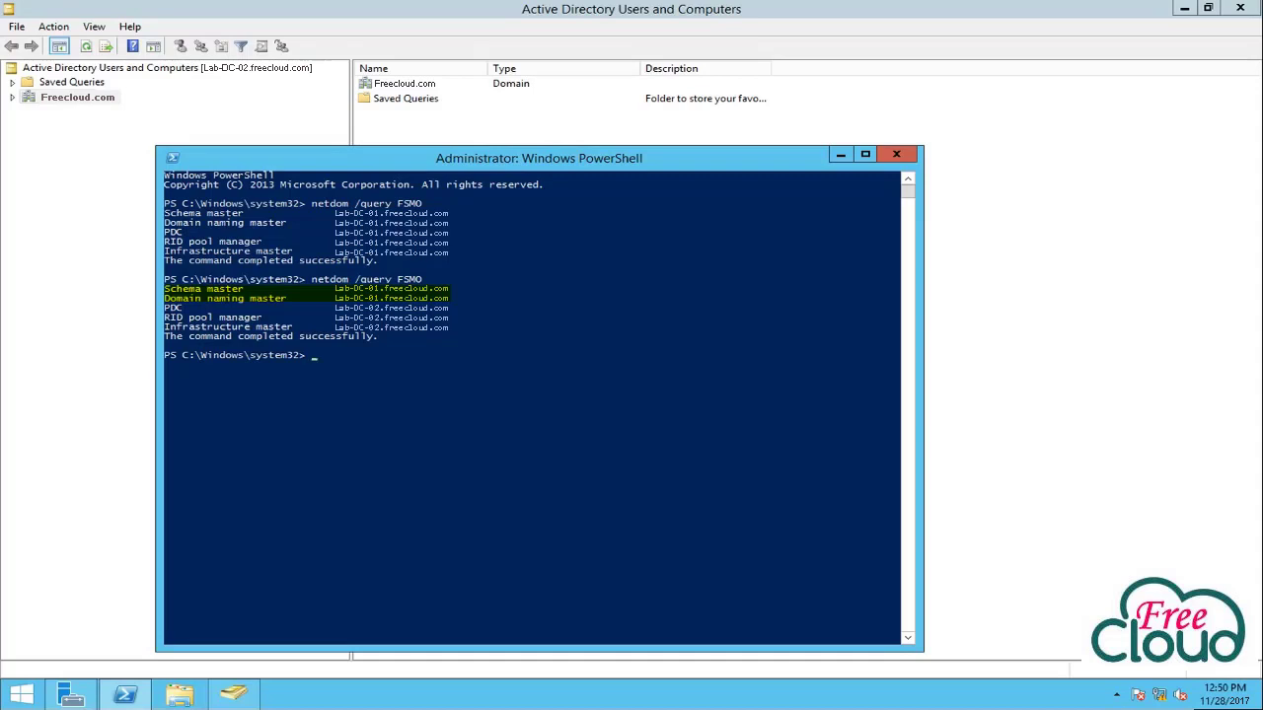
{"action": "left_click", "coordinate": [840, 154]}
{"action": "left_click", "coordinate": [697, 503]}
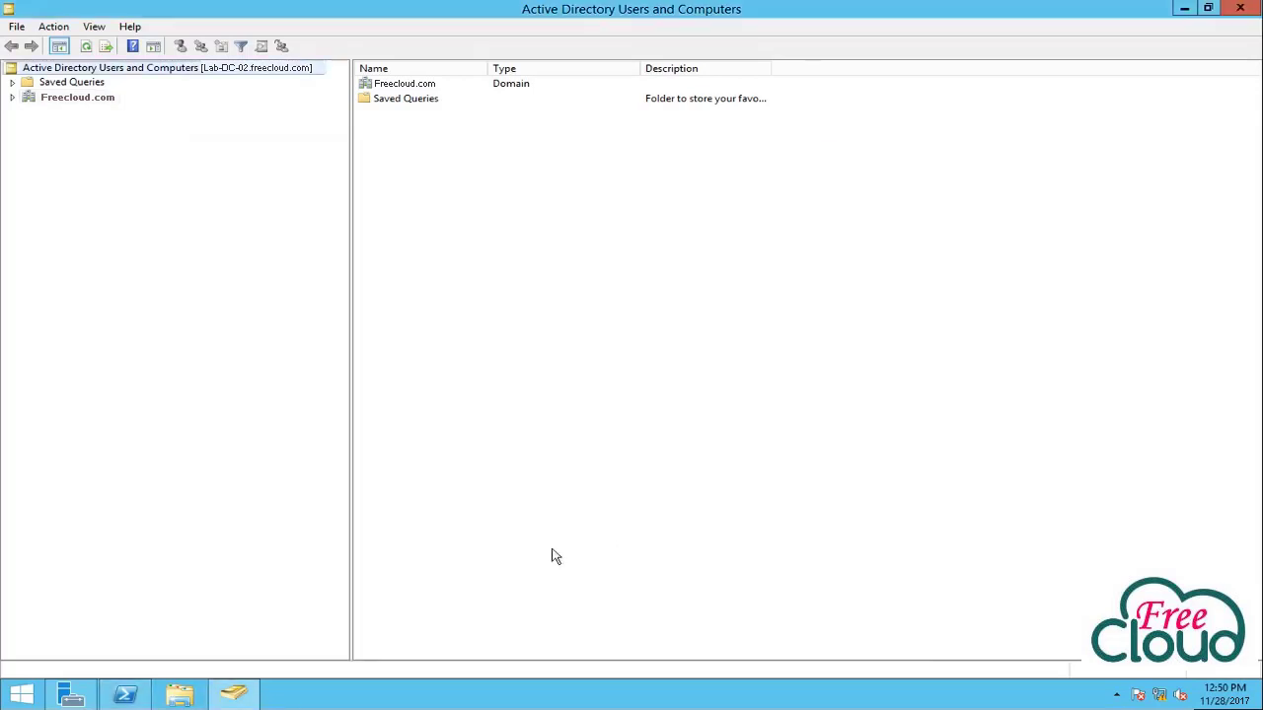
Launch Active Directory Domains and Trusts and open its Operations Master dialog.
{"action": "left_click", "coordinate": [71, 696]}
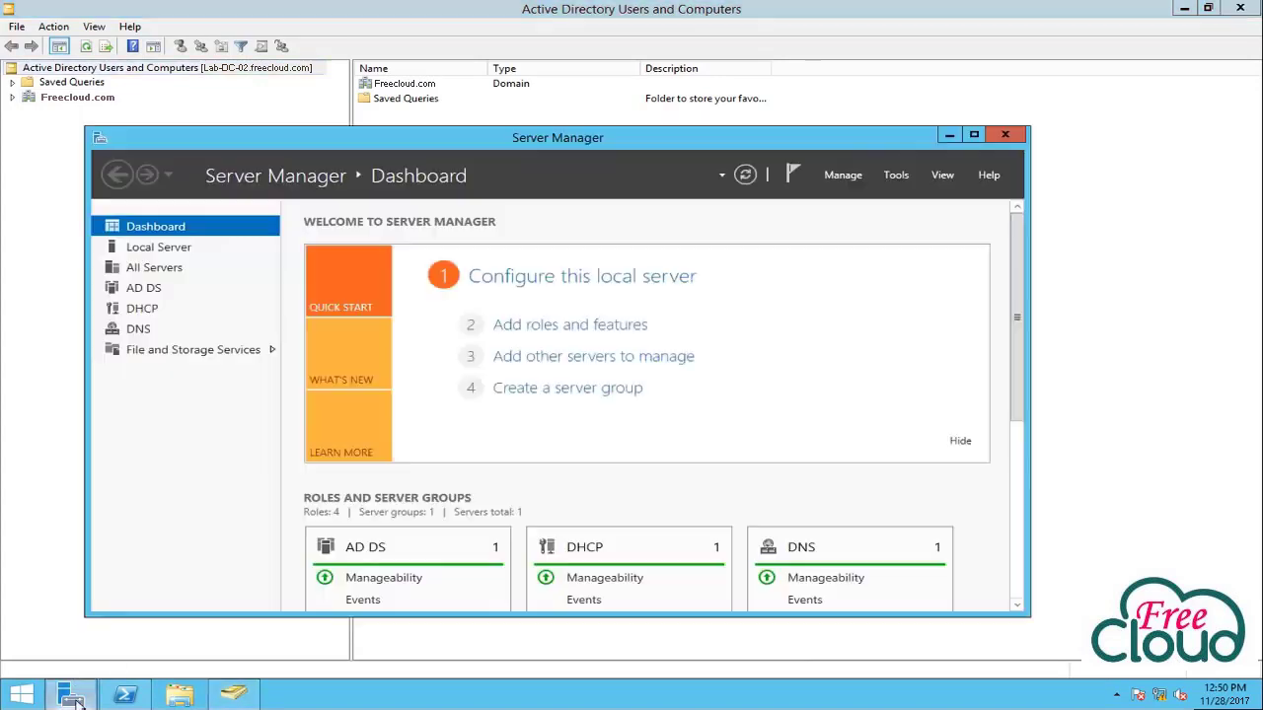
{"action": "left_click", "coordinate": [898, 180]}
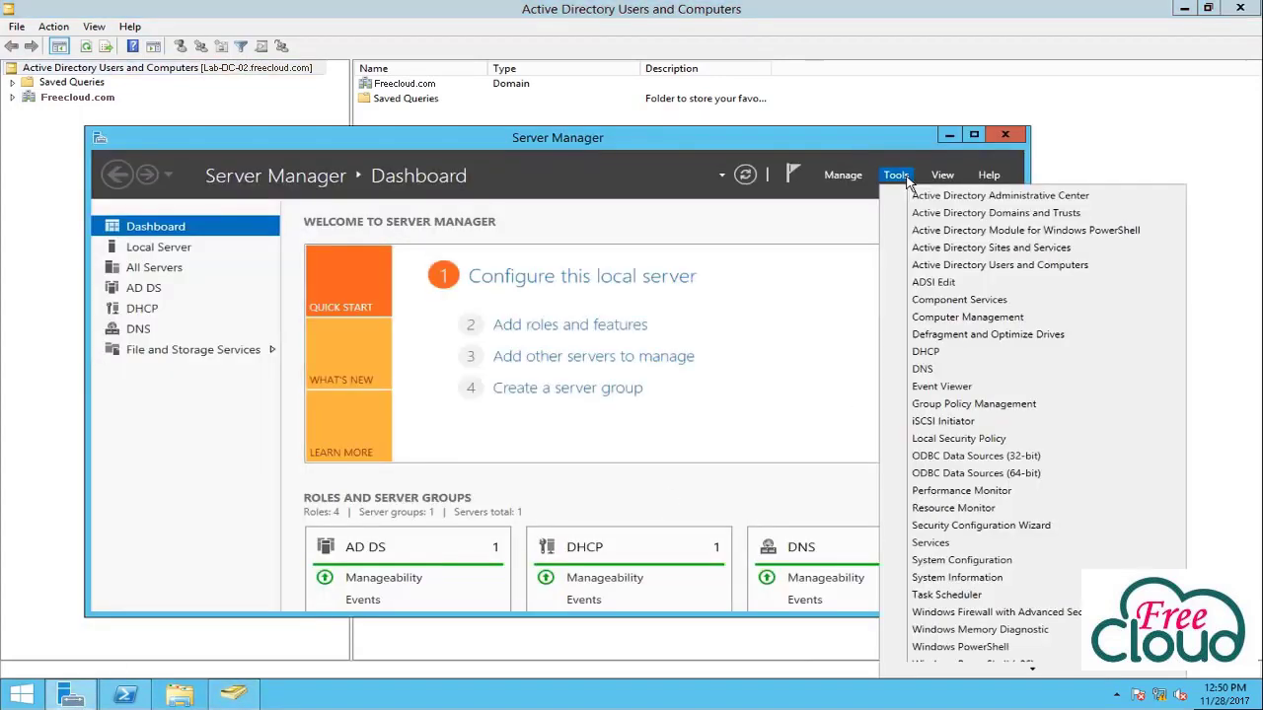
{"action": "left_click", "coordinate": [942, 215]}
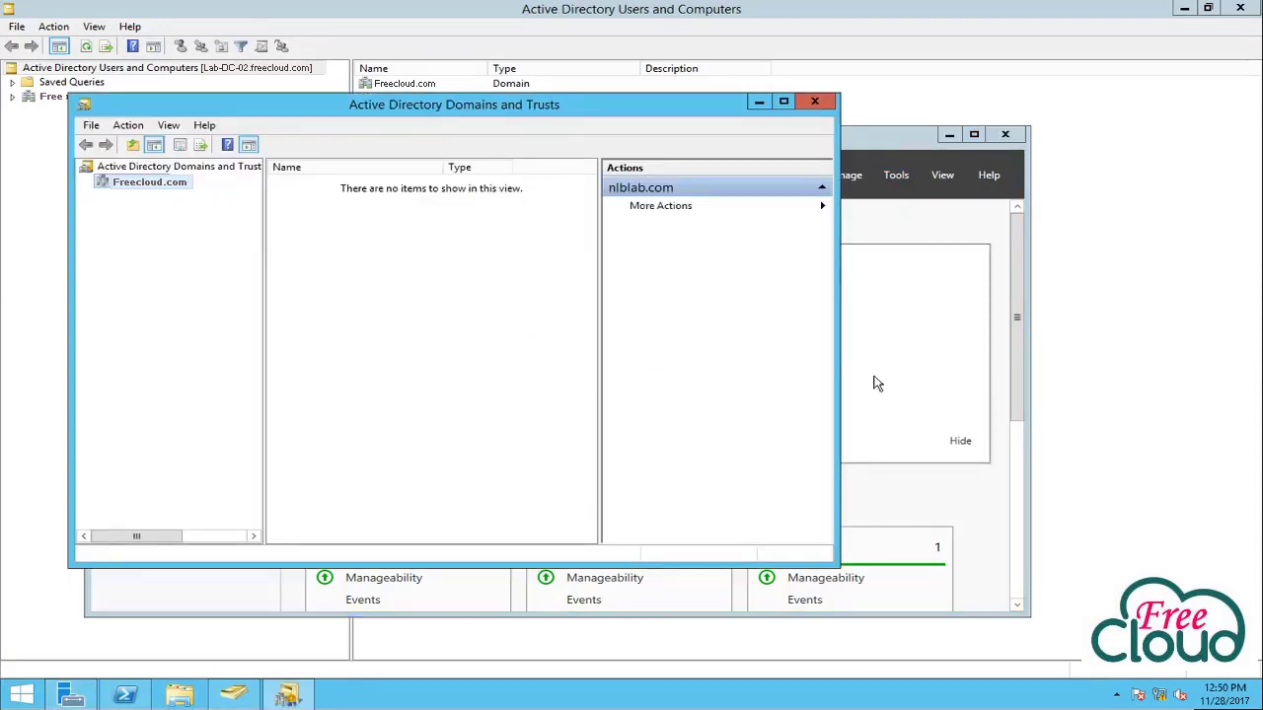
{"action": "right_click", "coordinate": [148, 169]}
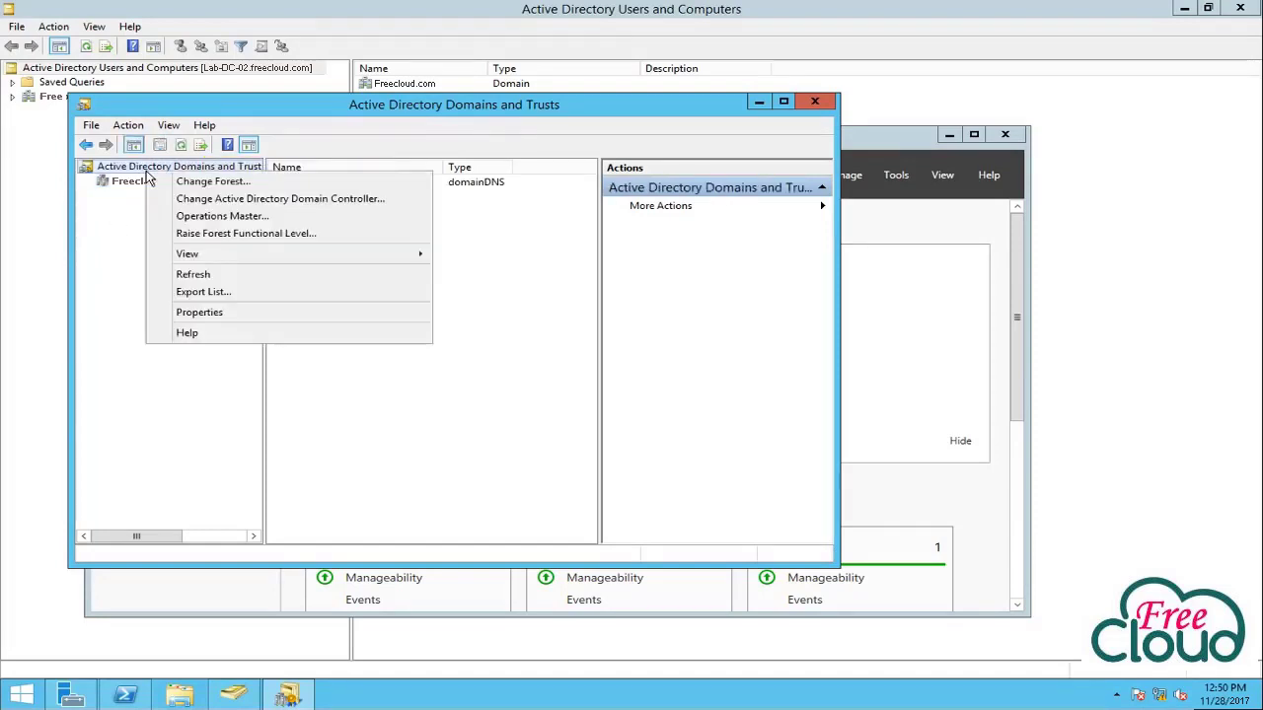
{"action": "left_click", "coordinate": [209, 217]}
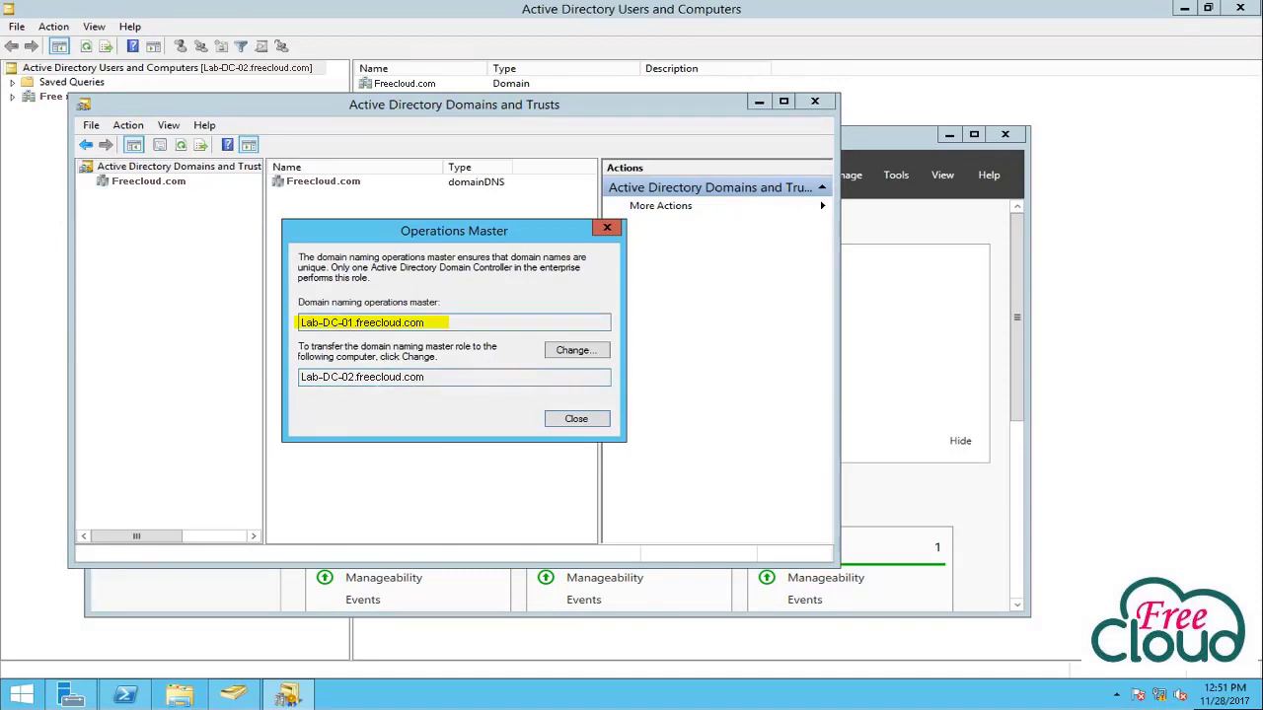
Change the domain naming master to Lab-DC-02, confirm it, and close the dialog.
{"action": "left_click", "coordinate": [590, 351]}
{"action": "left_click", "coordinate": [669, 406]}
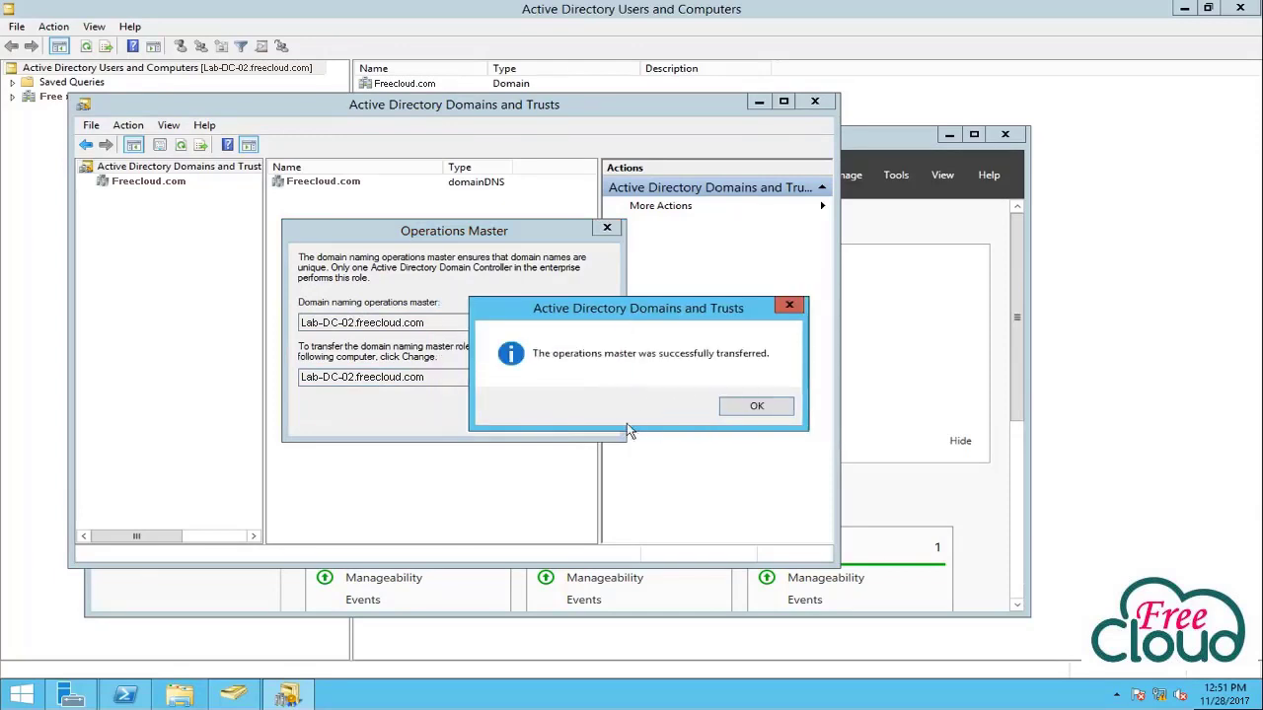
{"action": "left_click", "coordinate": [739, 413]}
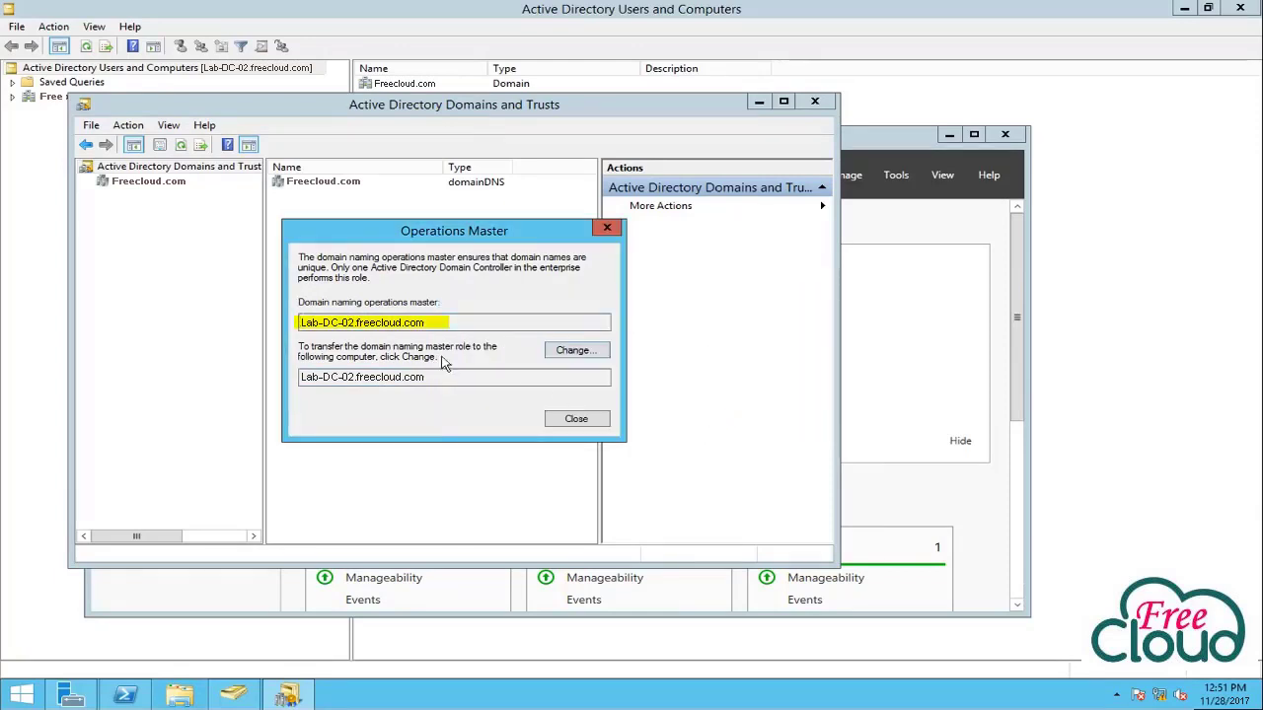
{"action": "left_click", "coordinate": [576, 419]}
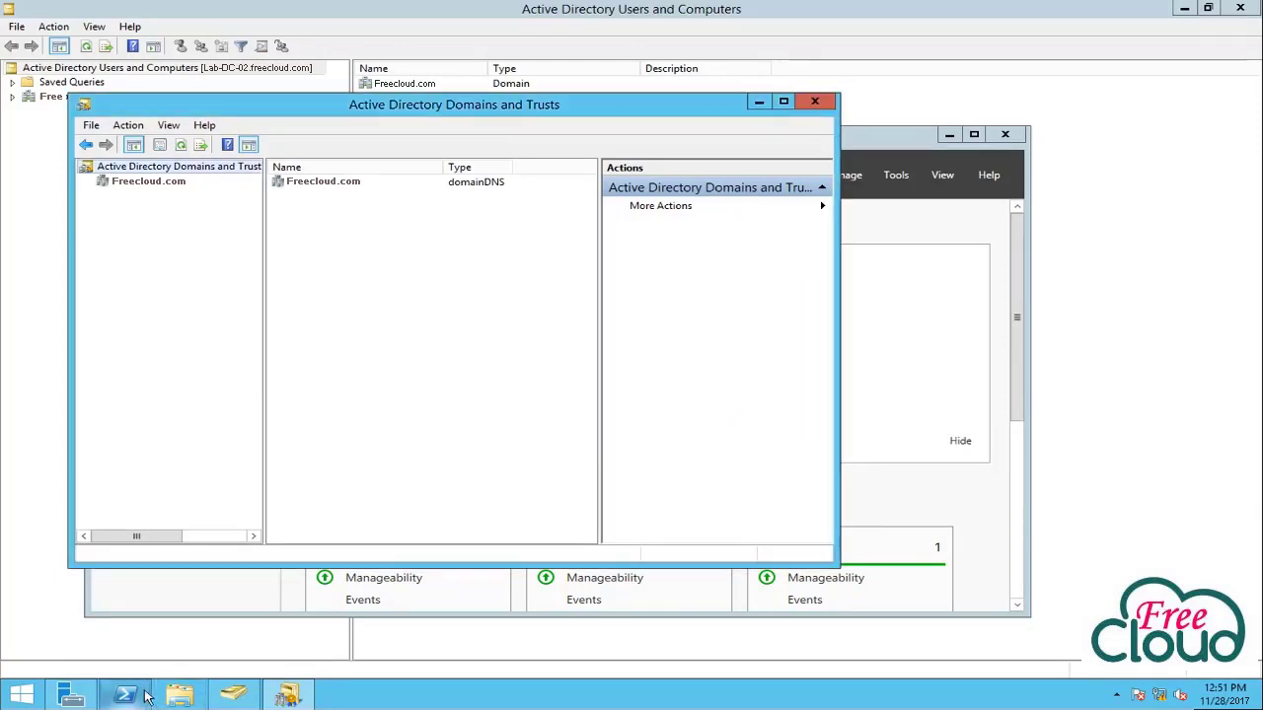
{"action": "left_click", "coordinate": [145, 697]}
Rerun netdom /query FSMO, then register schmmgmt.dll with regsvr32.
{"action": "key", "text": "Up"}
{"action": "key", "text": "Return"}
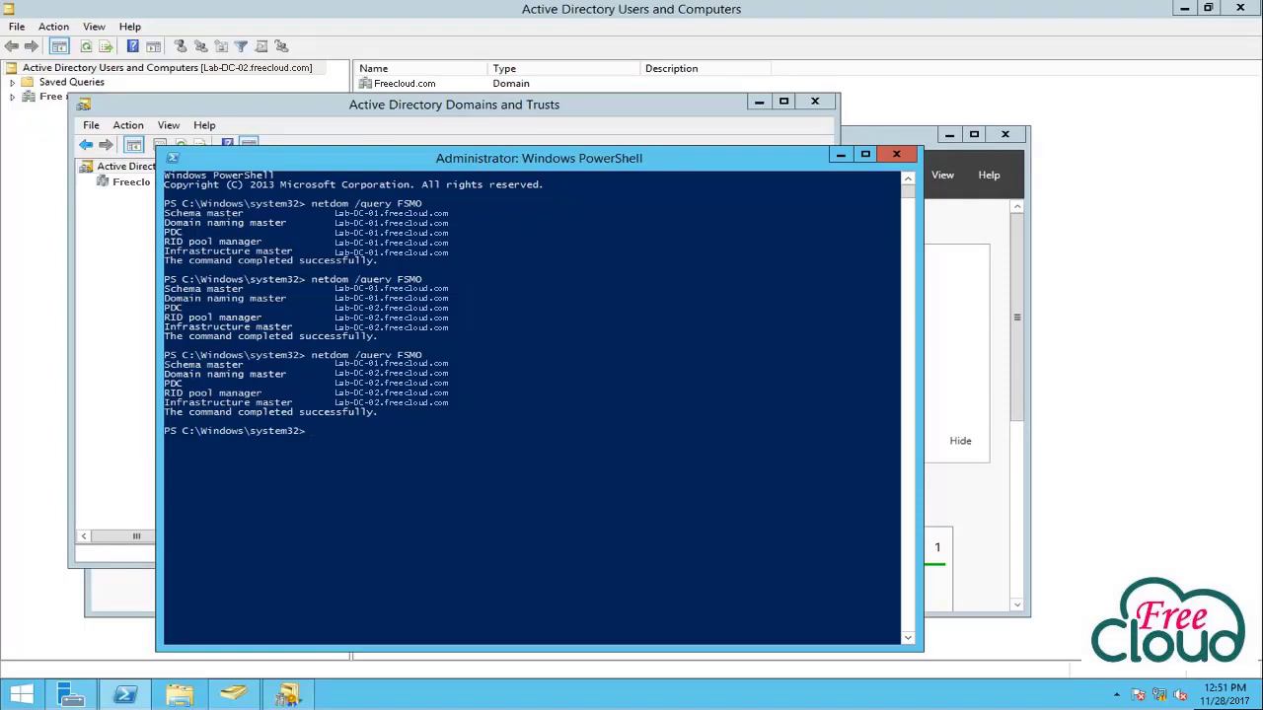
{"action": "left_click", "coordinate": [521, 457]}
{"action": "type", "text": "regsvr32 schmmgmt."}
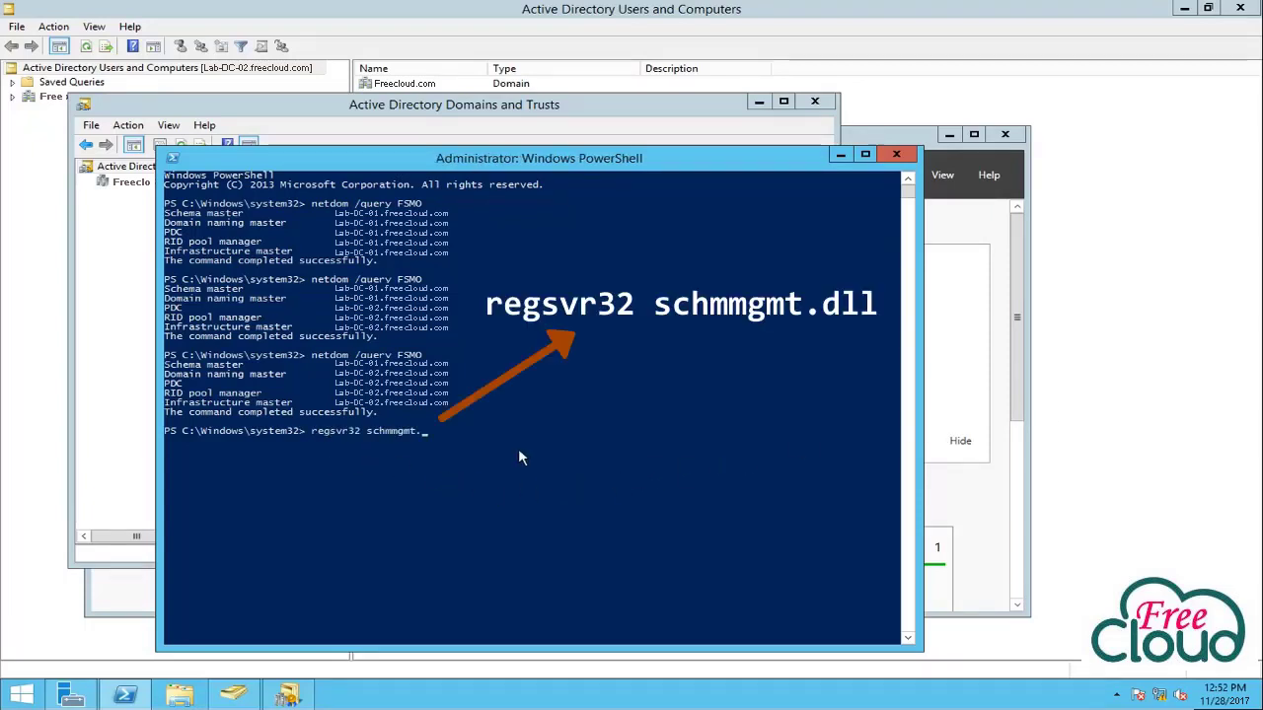
{"action": "type", "text": "dll"}
{"action": "key", "text": "Return"}
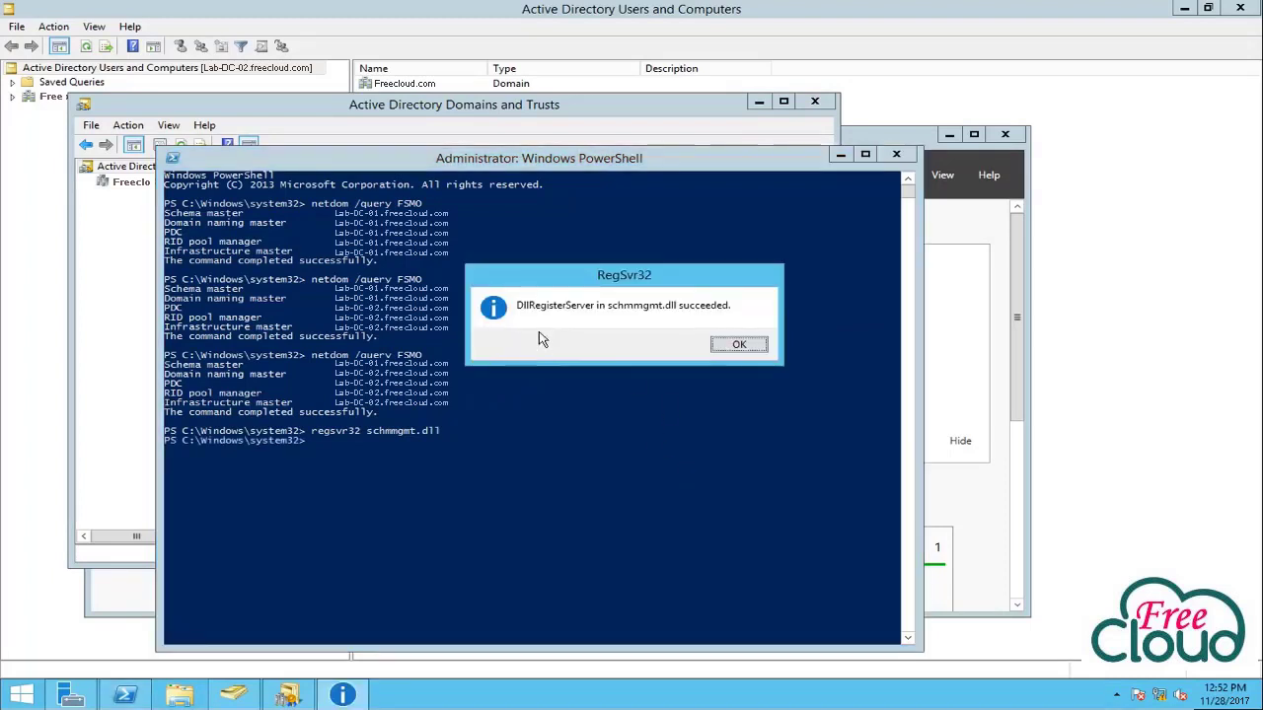
{"action": "left_click", "coordinate": [739, 347]}
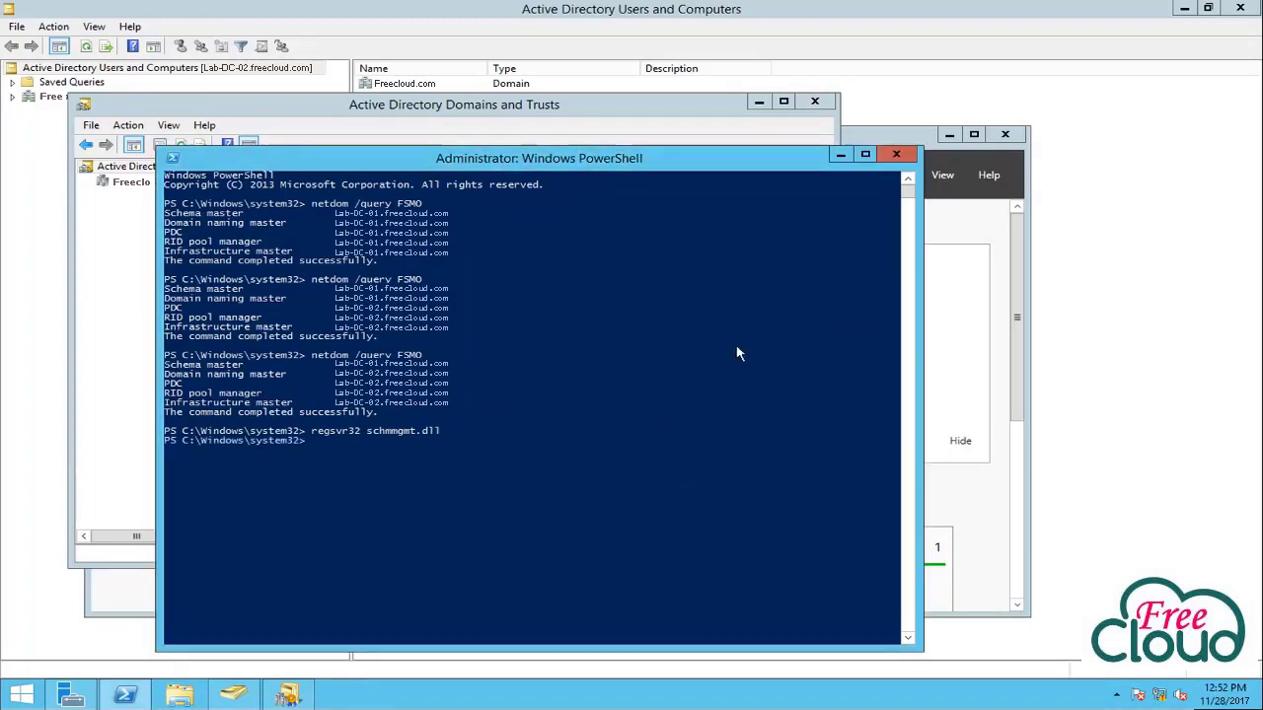
{"action": "left_click", "coordinate": [409, 464]}
Start mmc, add the Active Directory Schema snap-in, and select its node.
{"action": "type", "text": "mmc"}
{"action": "key", "text": "Return"}
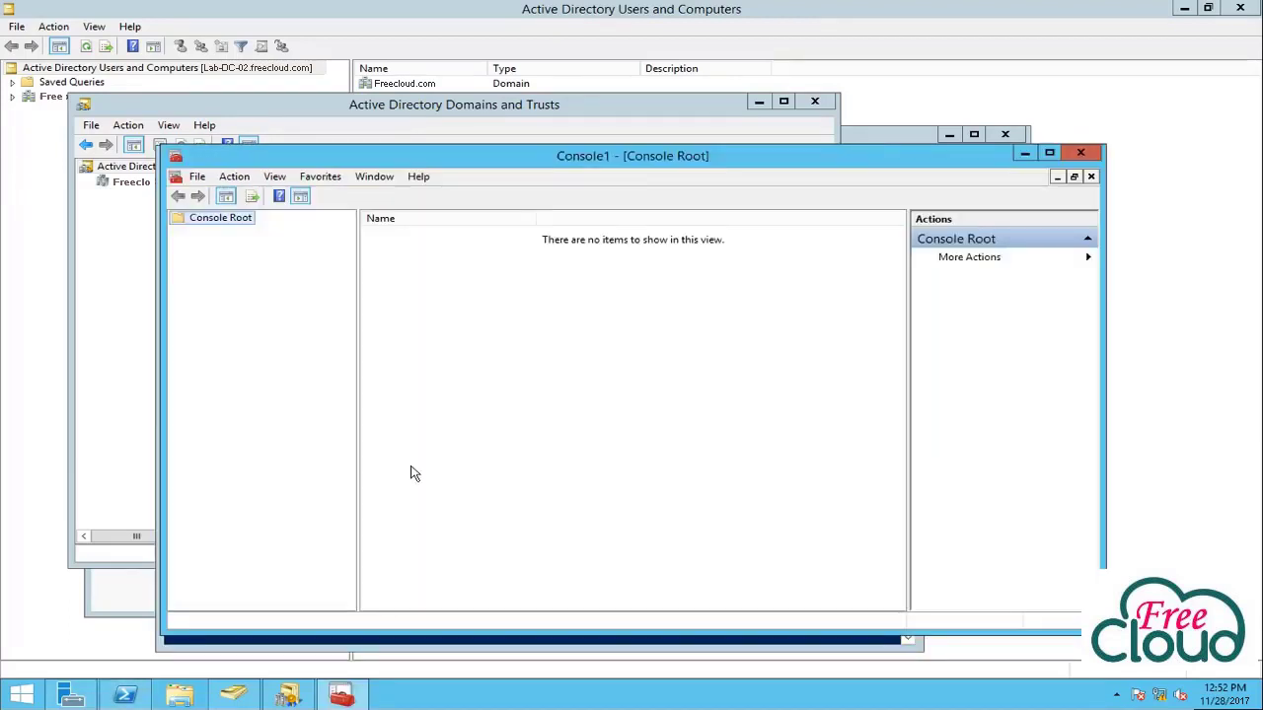
{"action": "left_click", "coordinate": [189, 175]}
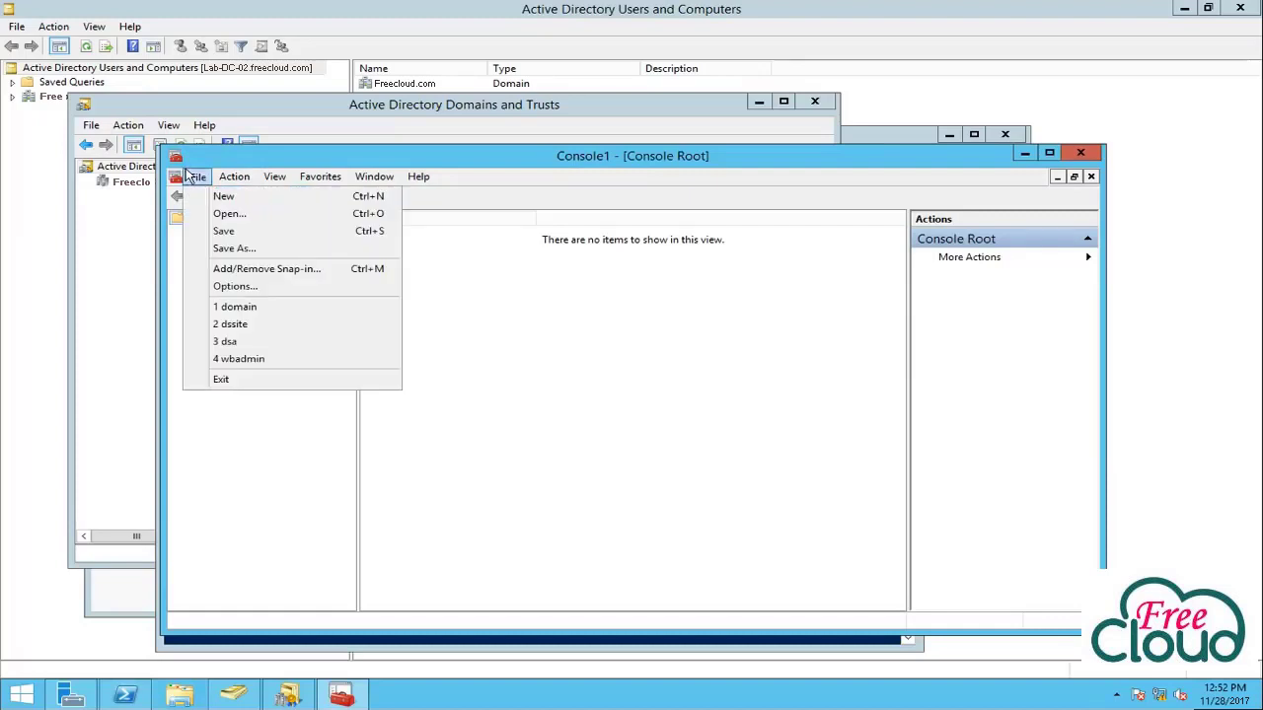
{"action": "left_click", "coordinate": [234, 270]}
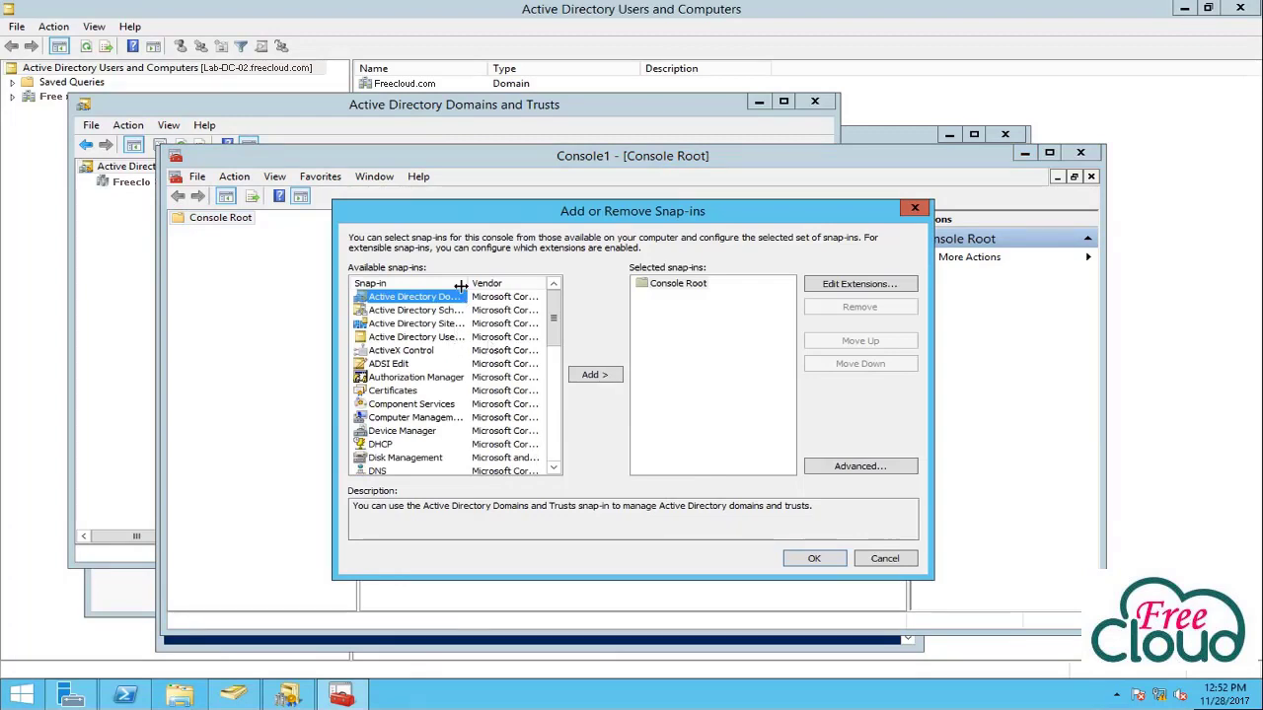
{"action": "left_click_drag", "start_coordinate": [468, 283], "coordinate": [513, 284]}
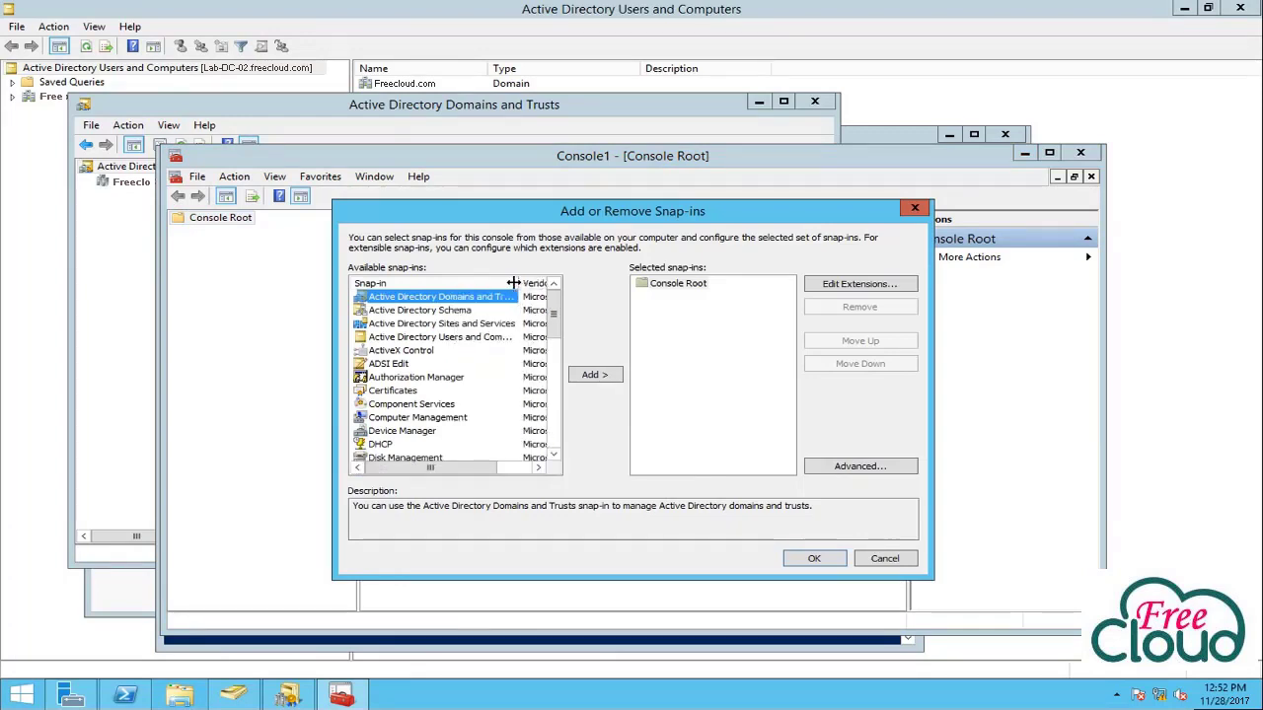
{"action": "key", "text": "Down"}
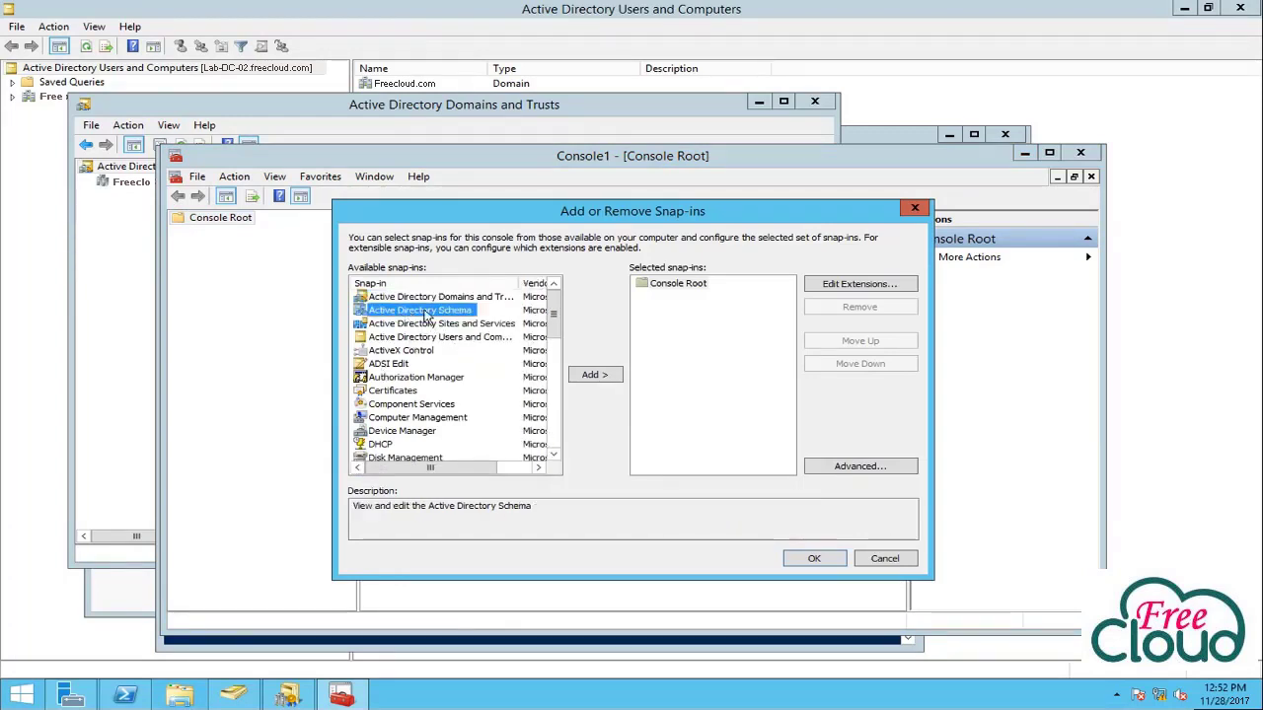
{"action": "left_click", "coordinate": [590, 375]}
{"action": "left_click", "coordinate": [807, 558]}
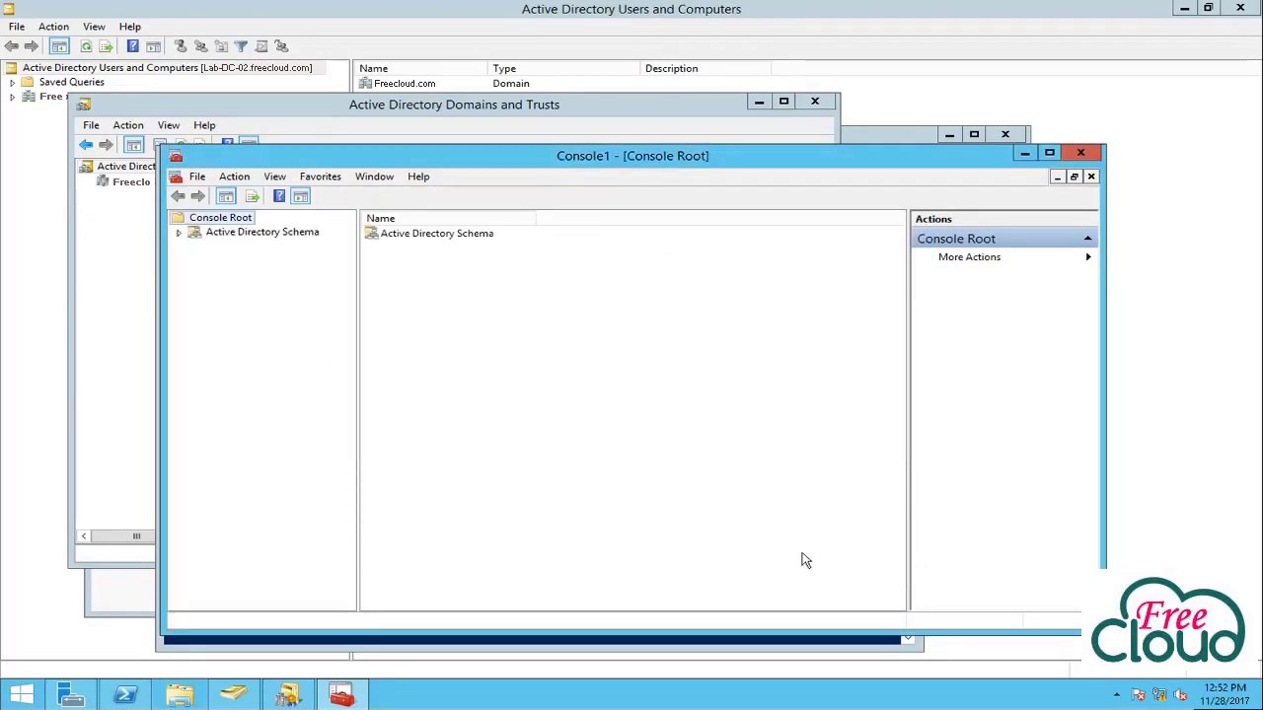
{"action": "left_click", "coordinate": [242, 235]}
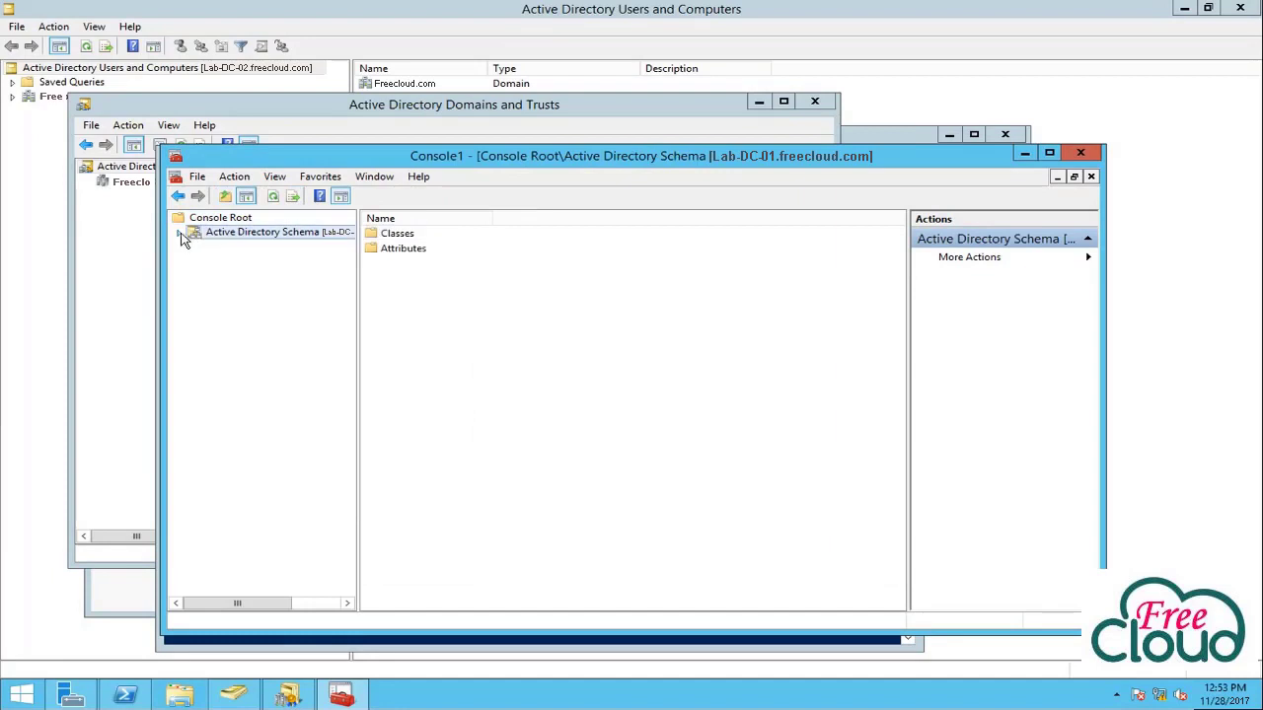
Check which server currently holds the schema master role.
{"action": "left_click", "coordinate": [180, 234]}
{"action": "right_click", "coordinate": [247, 236]}
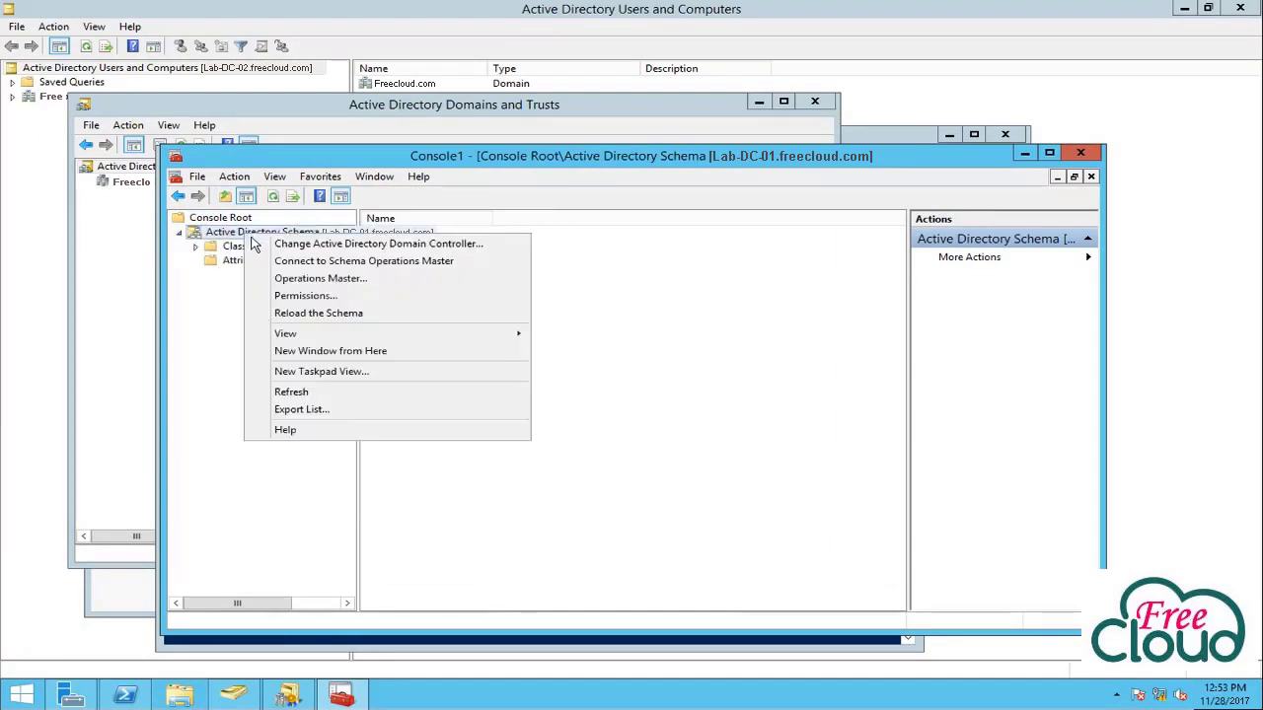
{"action": "left_click", "coordinate": [306, 280]}
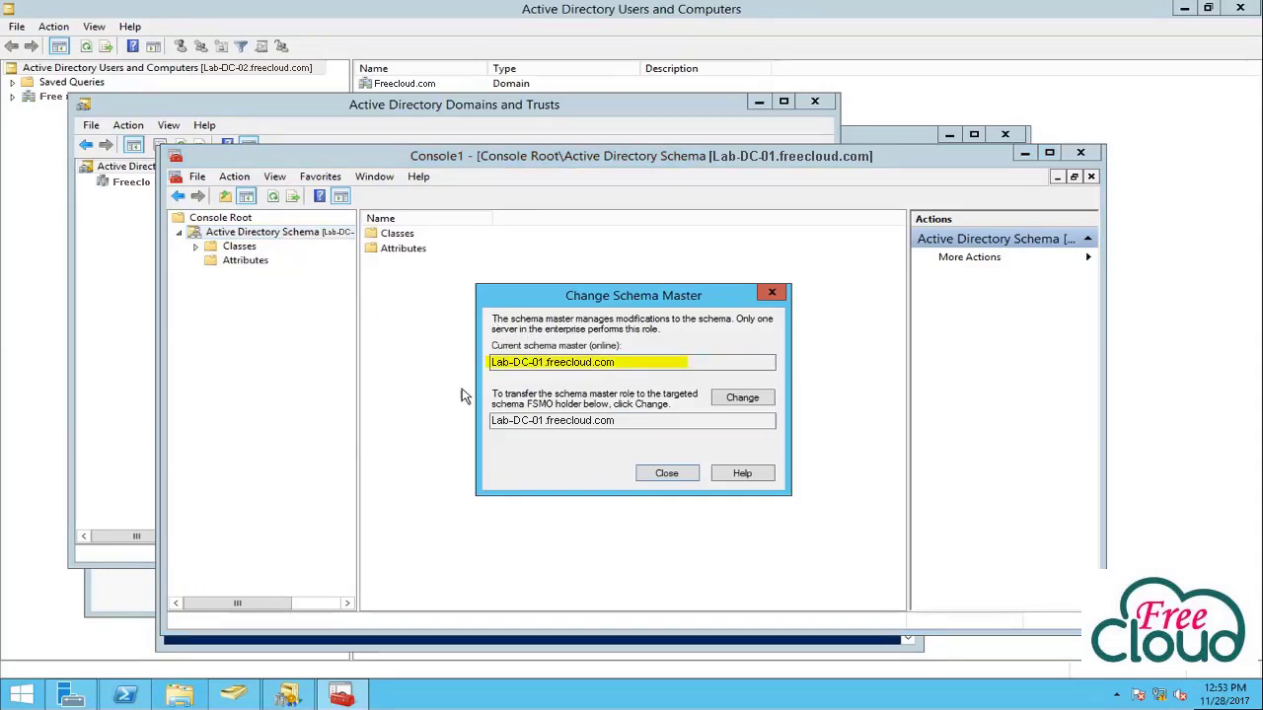
{"action": "left_click", "coordinate": [666, 473]}
Connect the schema snap-in to Lab-DC-02, accepting the not-schema-master warning.
{"action": "right_click", "coordinate": [288, 236]}
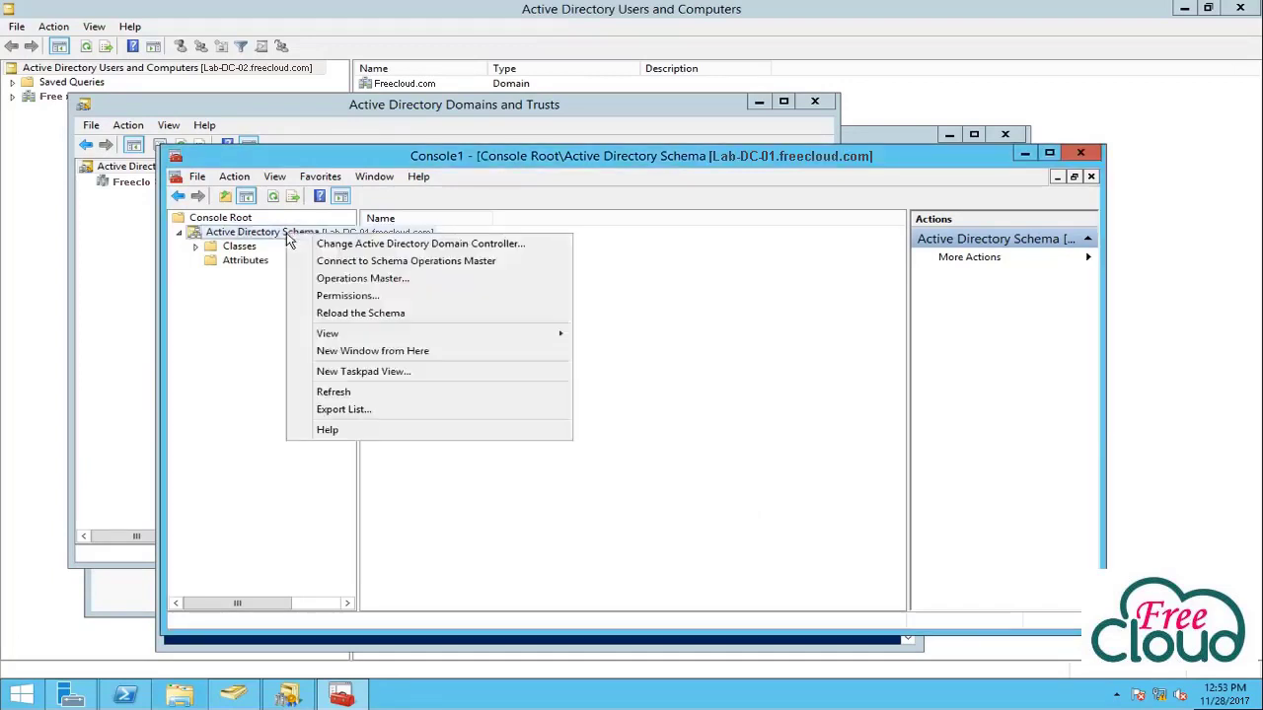
{"action": "left_click", "coordinate": [370, 244]}
{"action": "left_click", "coordinate": [434, 412]}
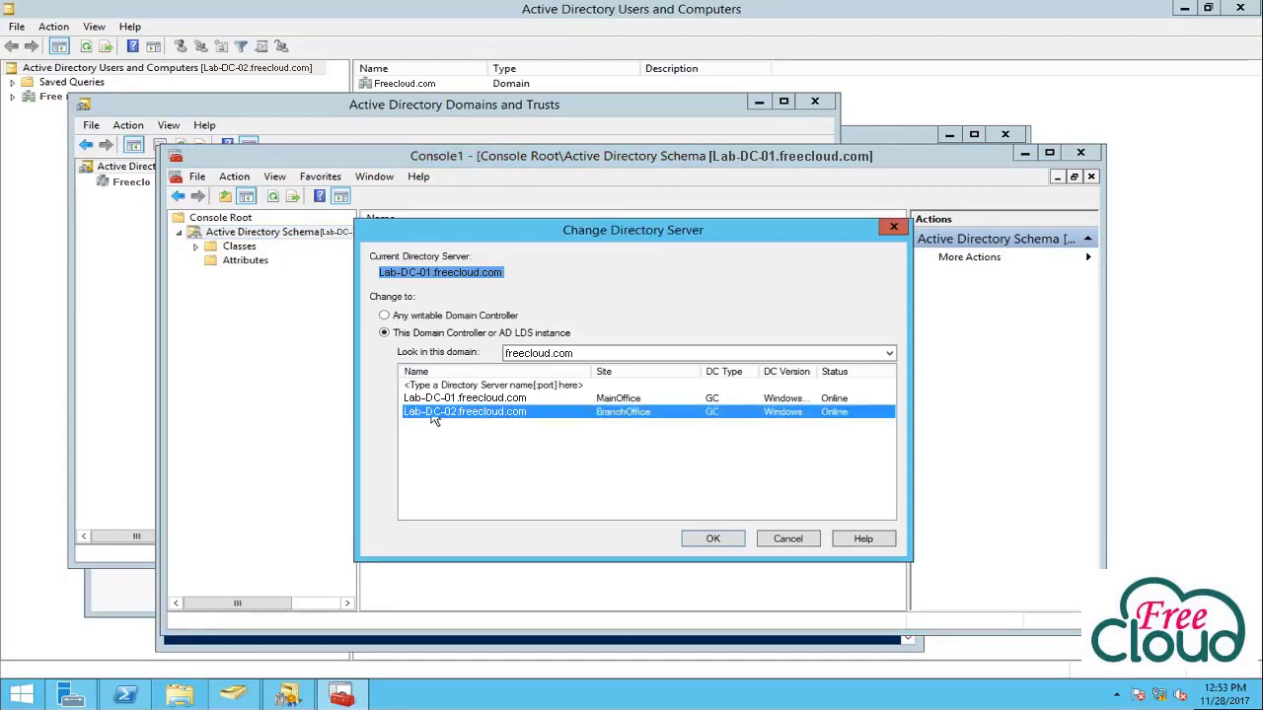
{"action": "left_click", "coordinate": [730, 538]}
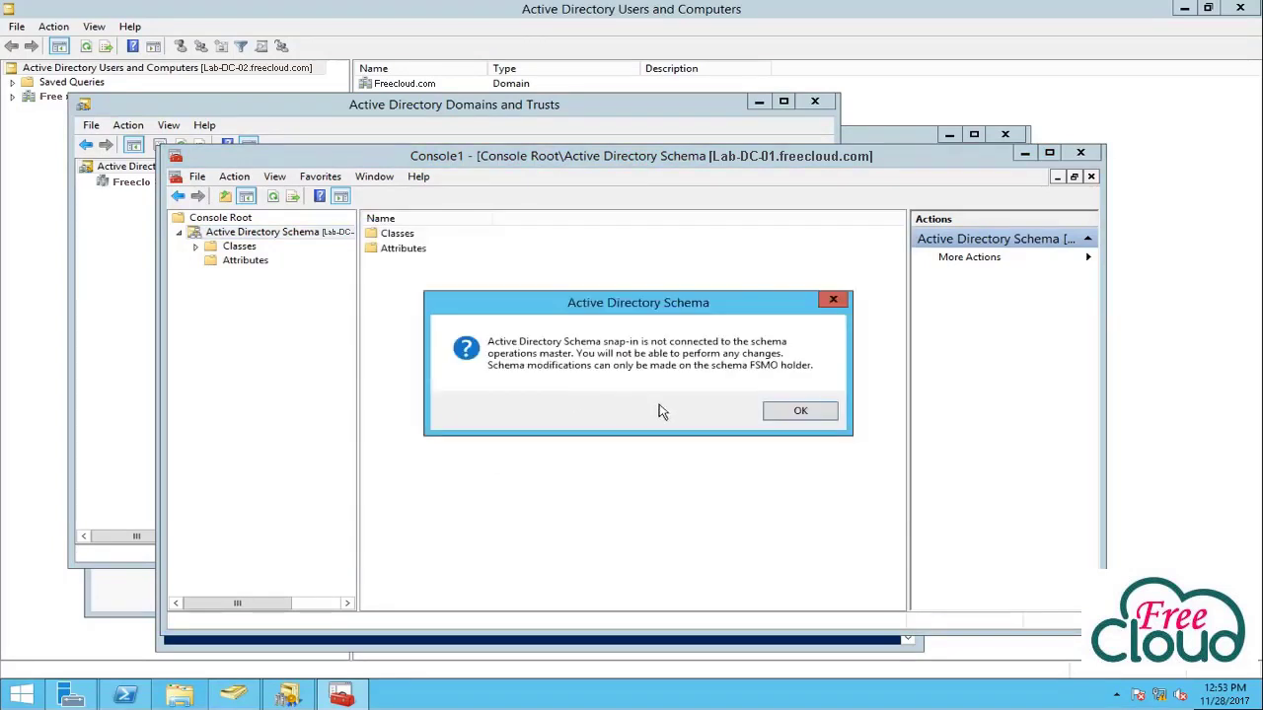
{"action": "left_click", "coordinate": [785, 412]}
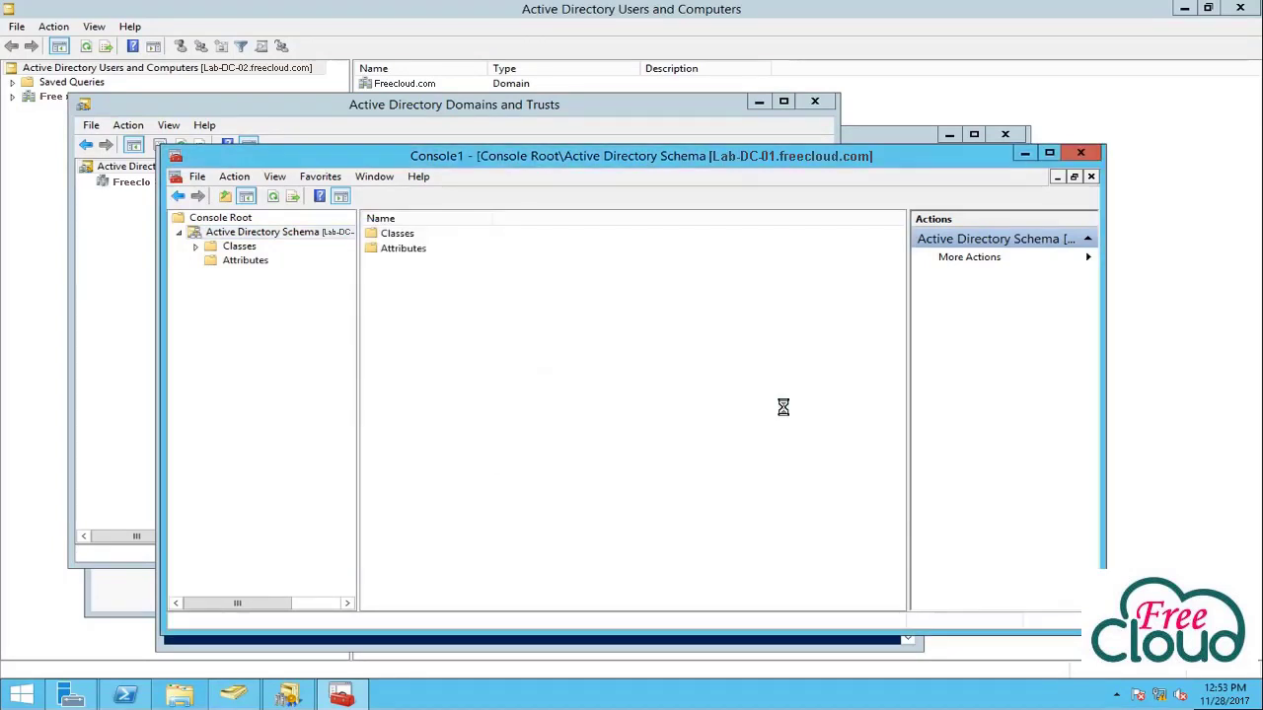
Change the schema master to Lab-DC-02.freecloud.com, confirm it, and close the dialog.
{"action": "right_click", "coordinate": [336, 231]}
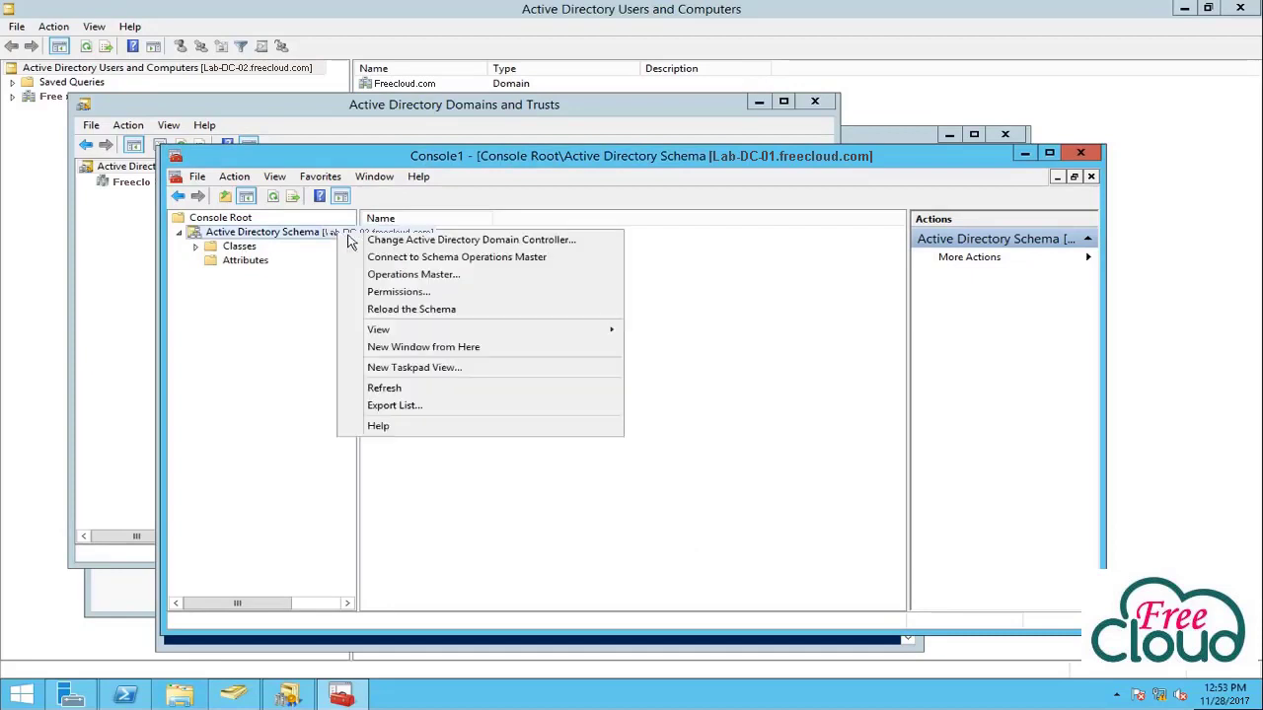
{"action": "left_click", "coordinate": [395, 280]}
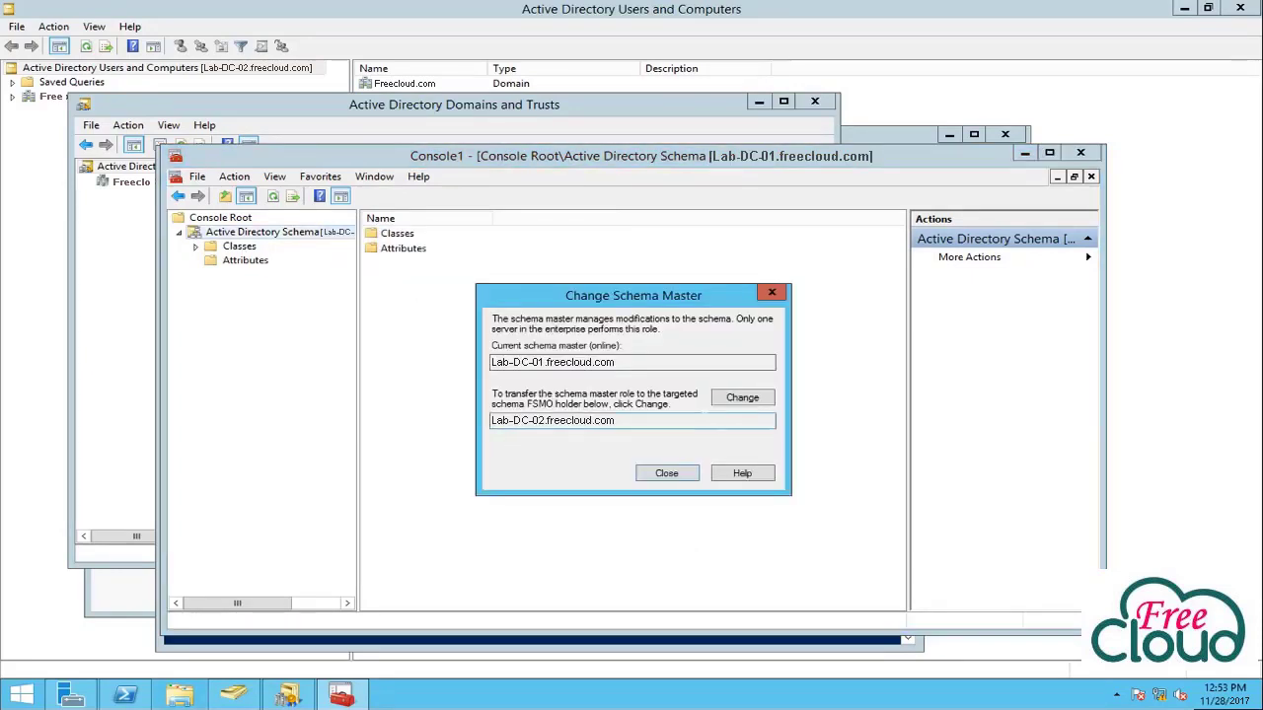
{"action": "left_click", "coordinate": [730, 404]}
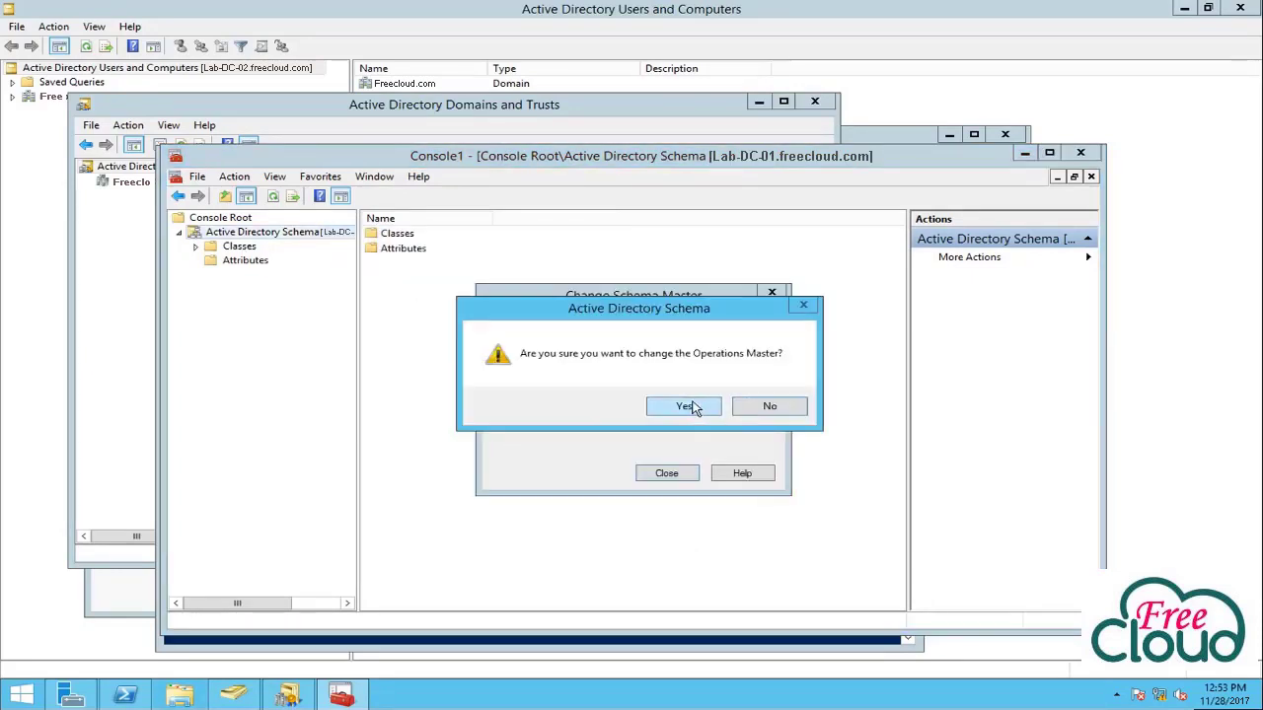
{"action": "left_click", "coordinate": [691, 408]}
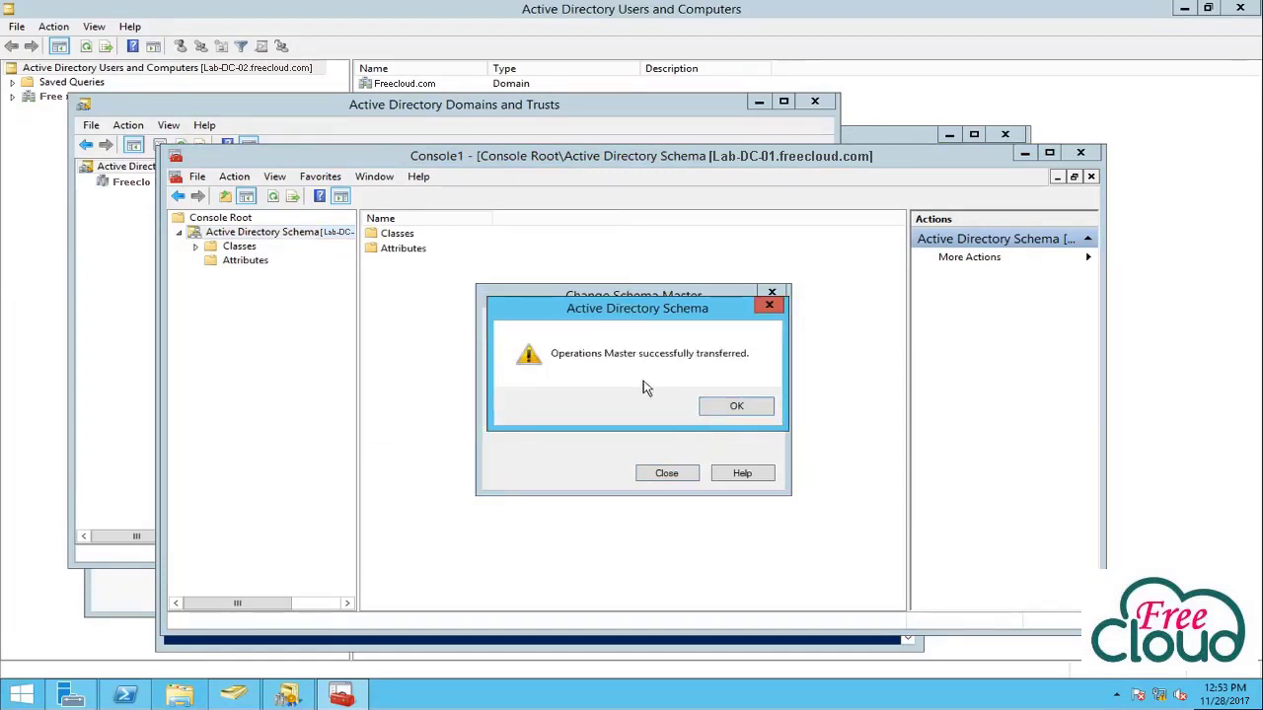
{"action": "left_click", "coordinate": [738, 408]}
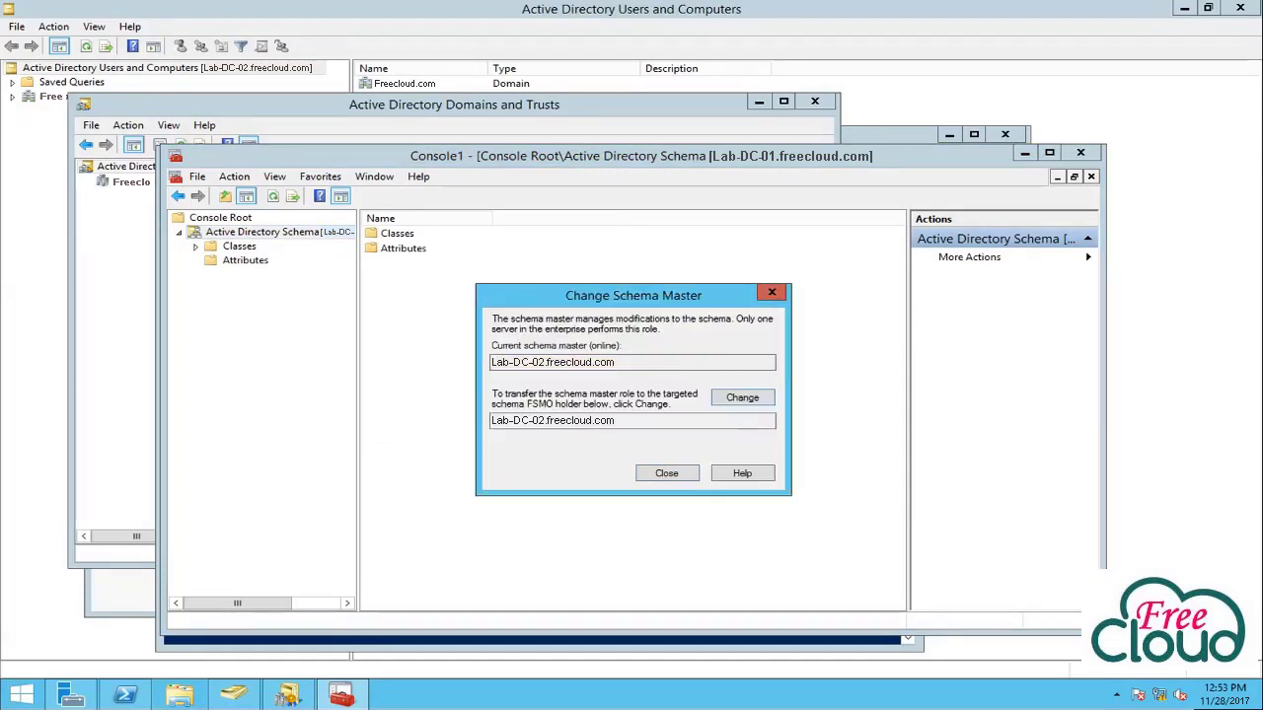
{"action": "left_click", "coordinate": [665, 474]}
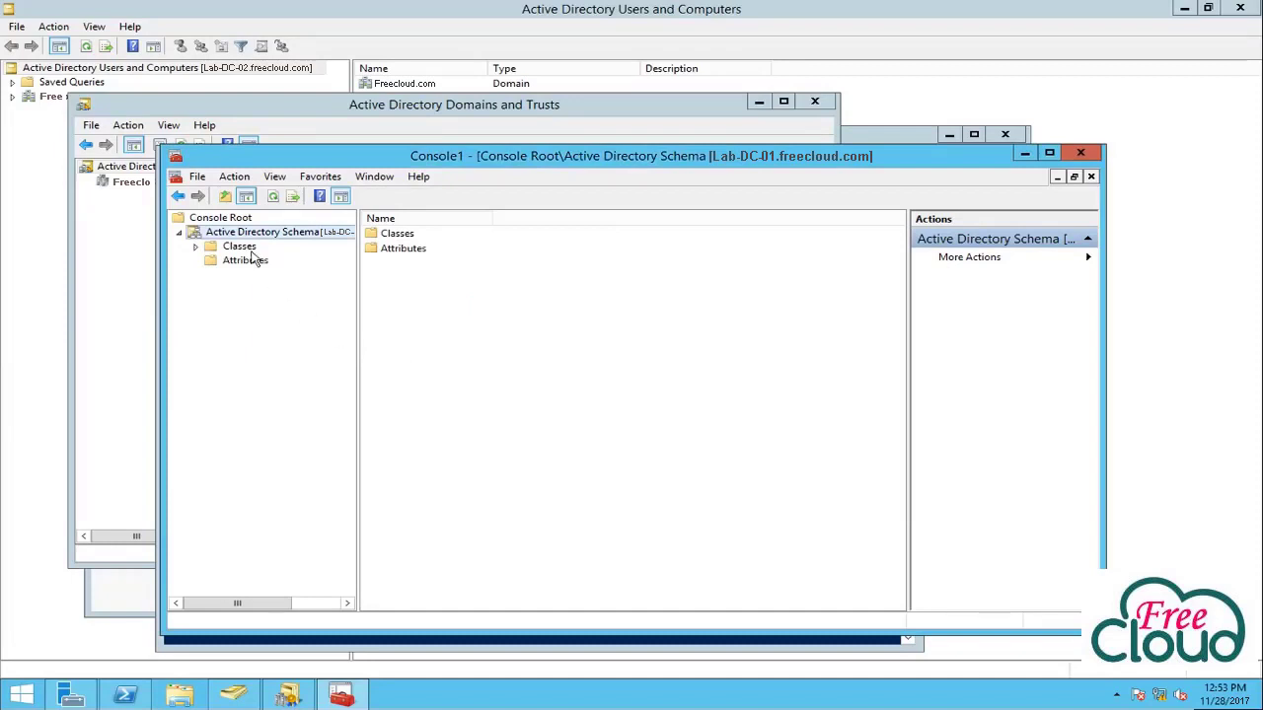
{"action": "left_click", "coordinate": [125, 696]}
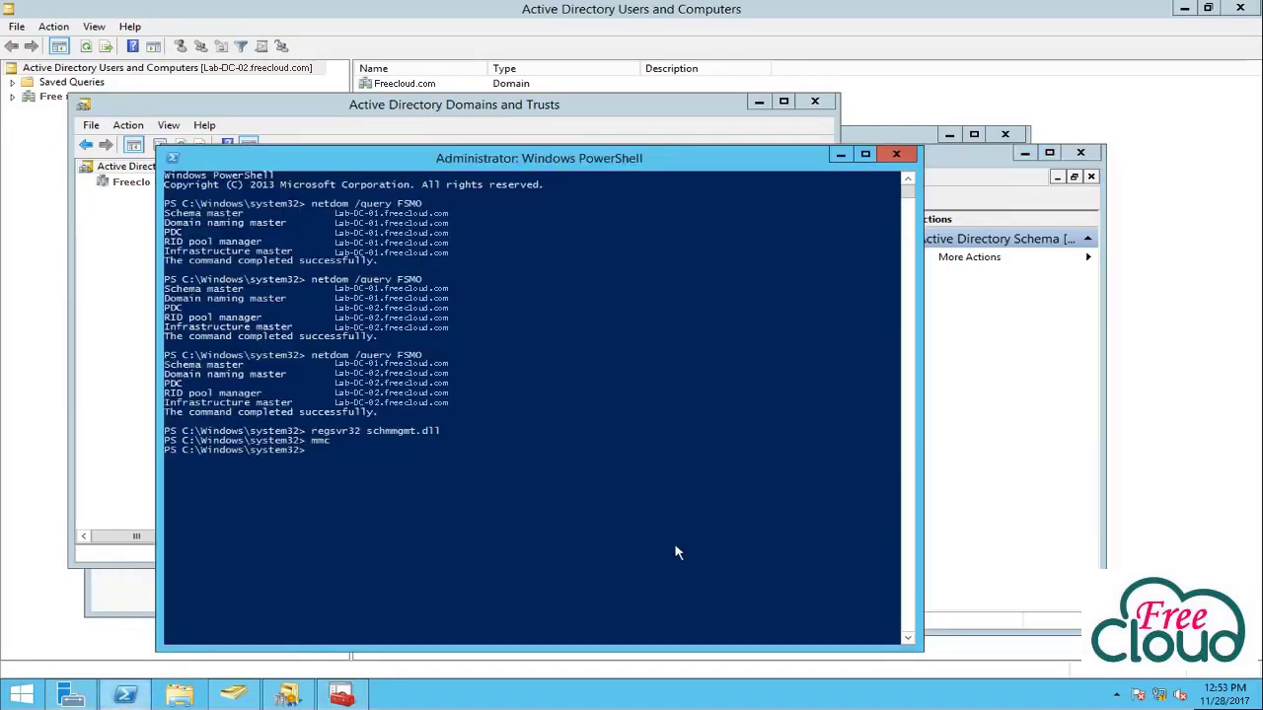
{"action": "left_click", "coordinate": [510, 478]}
Recall the netdom /query FSMO command in the PowerShell console.
{"action": "left_click", "coordinate": [461, 462]}
{"action": "key", "text": "Up"}
{"action": "key", "text": "Up"}
{"action": "key", "text": "Up"}
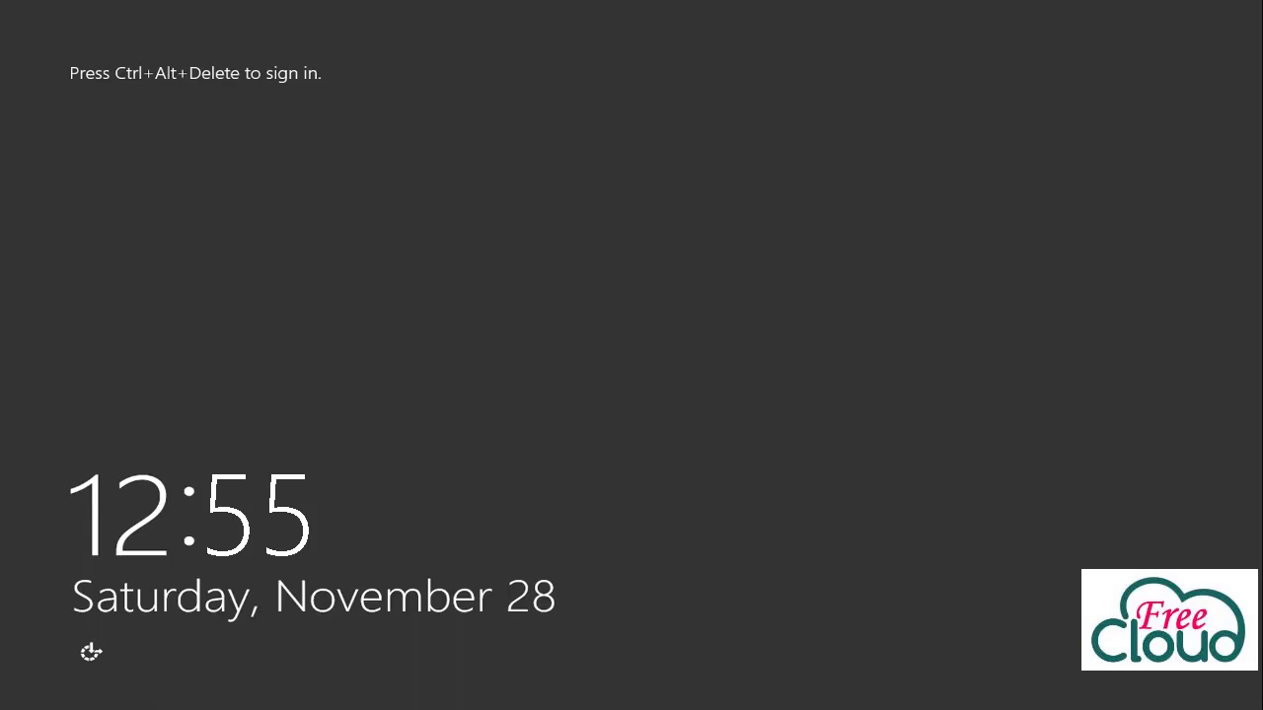
Sign back in to the server as the administrator with the account password.
{"action": "key", "text": "ctrl+alt+Delete"}
{"action": "left_click", "coordinate": [556, 302]}
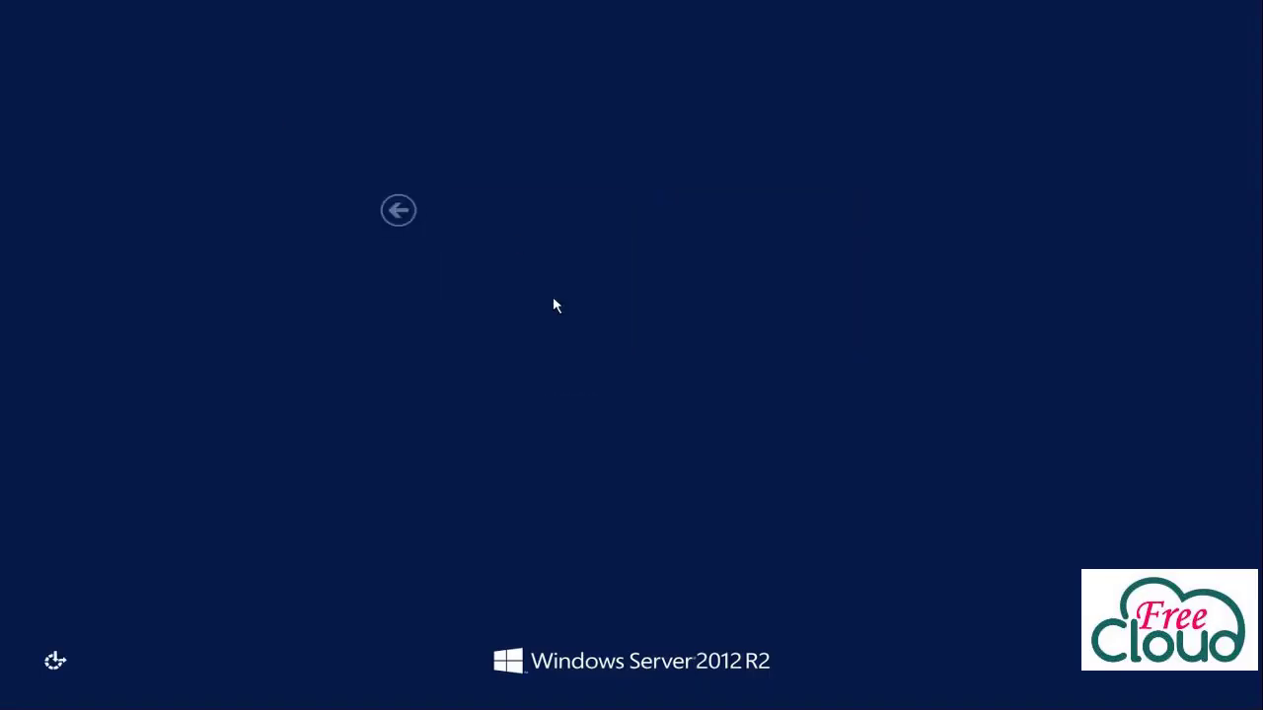
{"action": "type", "text": "Password@123"}
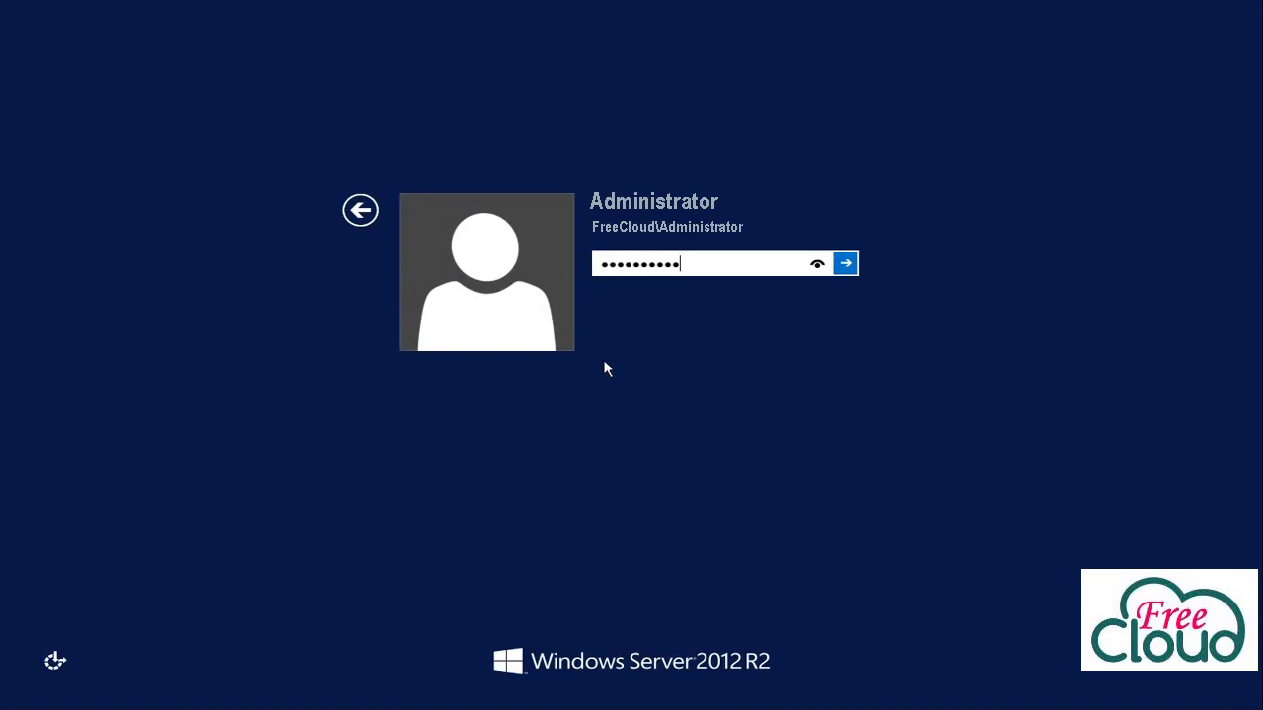
{"action": "key", "text": "Return"}
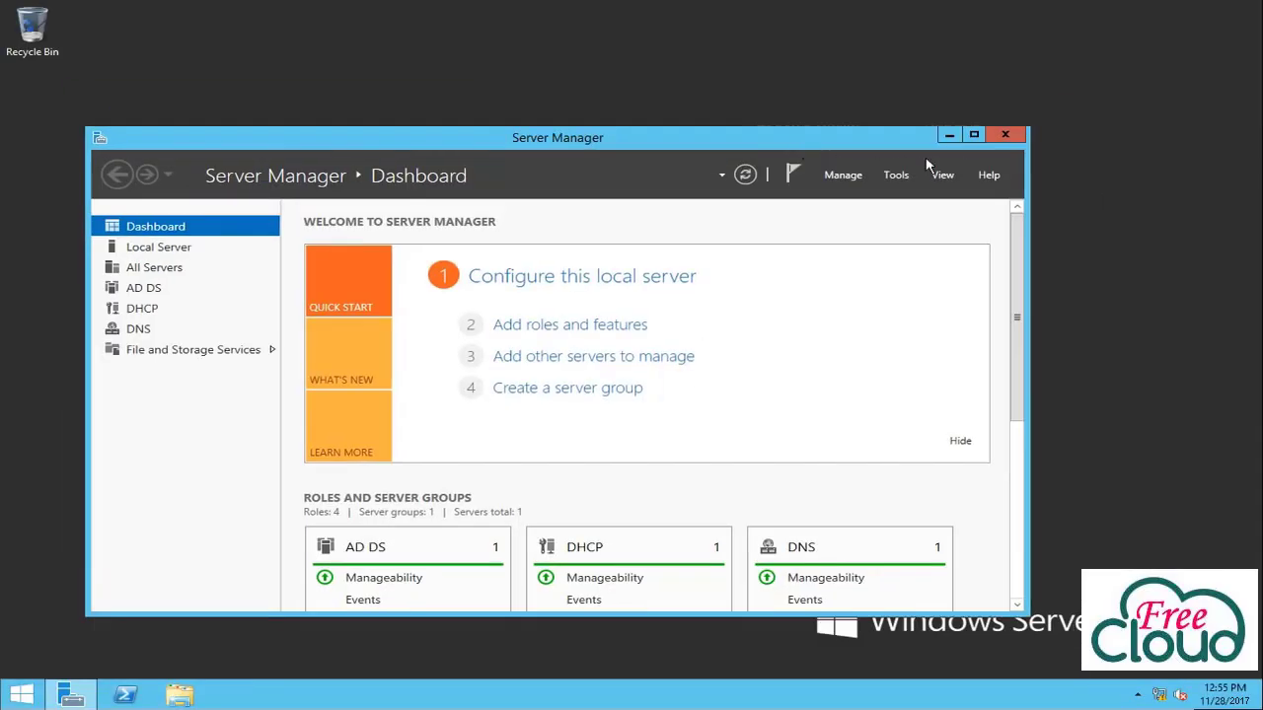
Launch an elevated PowerShell console and enter netdom /query FSMO.
{"action": "right_click", "coordinate": [125, 695]}
{"action": "left_click", "coordinate": [93, 562]}
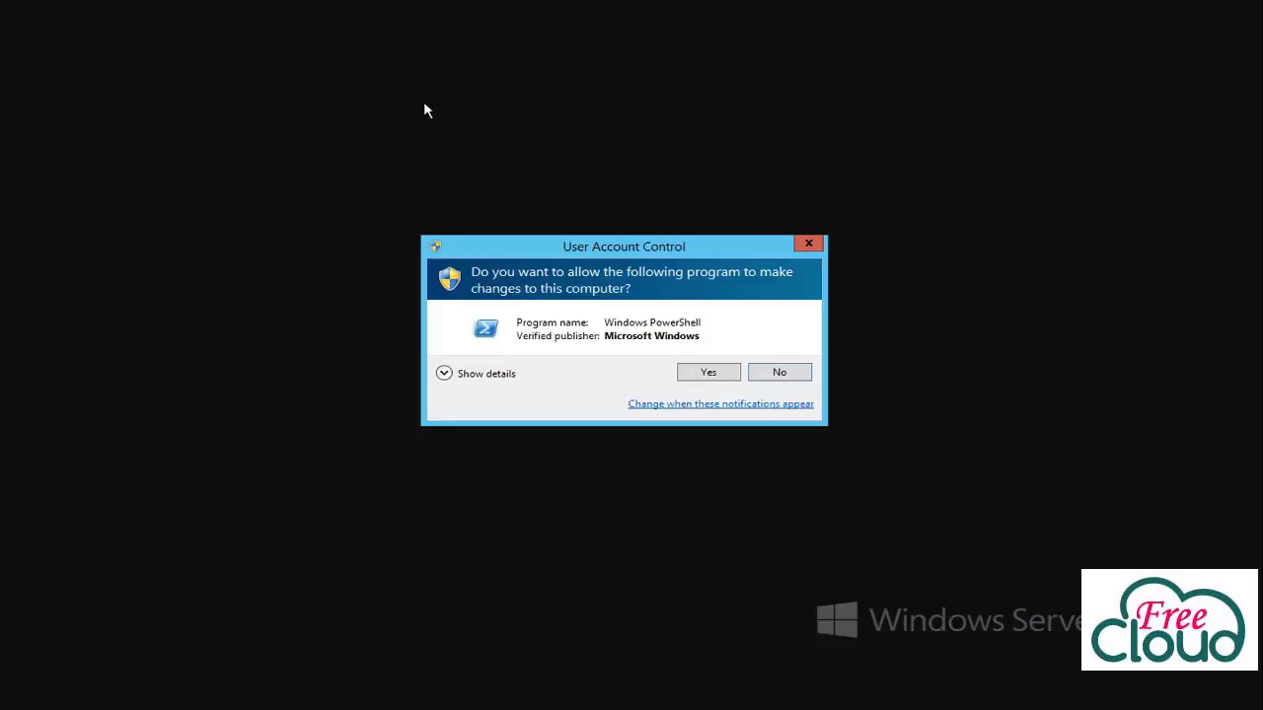
{"action": "left_click", "coordinate": [687, 373]}
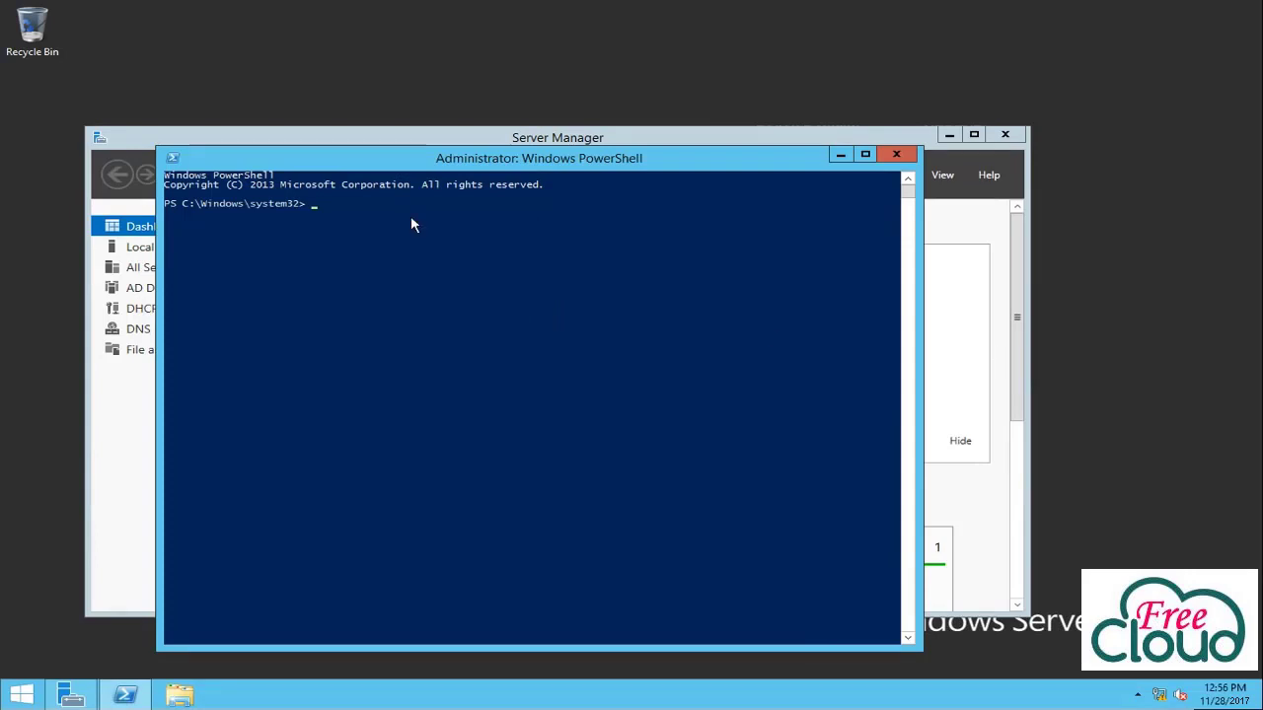
{"action": "type", "text": "netdom /query FSMO"}
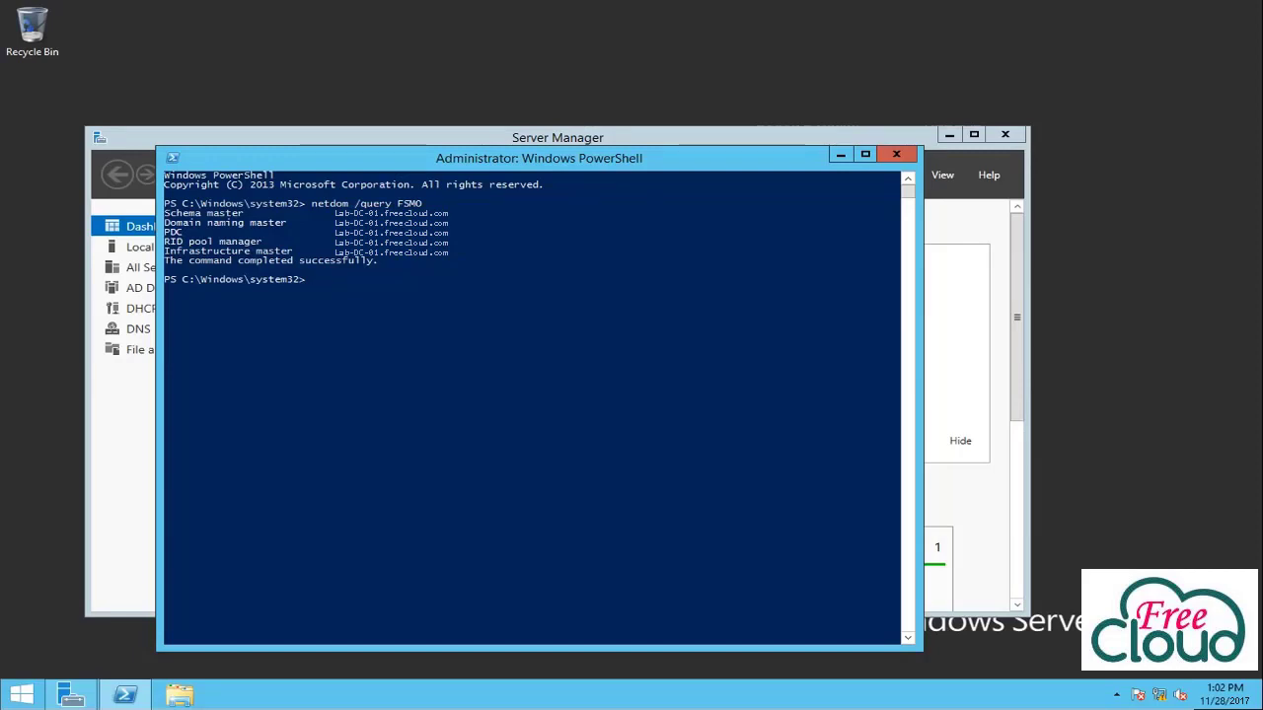
Open Active Directory Users and Computers and the Freecloud.com domain's Operations Masters dialog.
{"action": "left_click", "coordinate": [71, 696]}
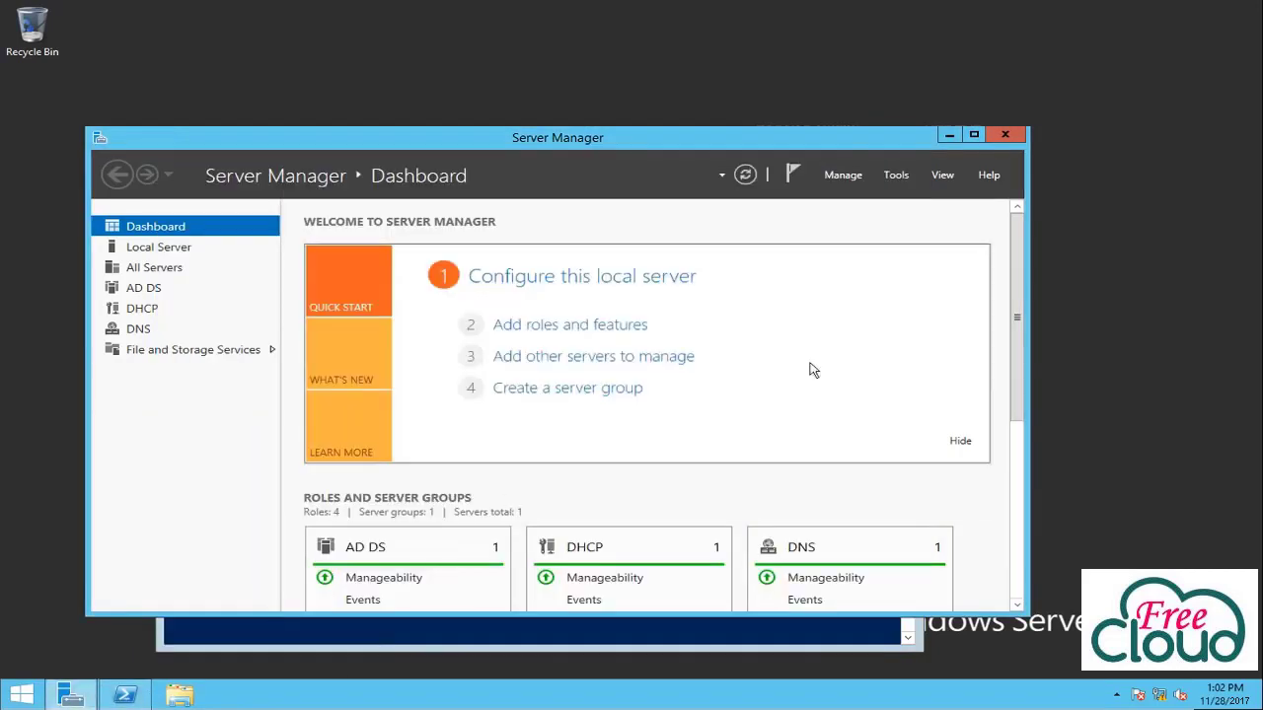
{"action": "left_click", "coordinate": [895, 175]}
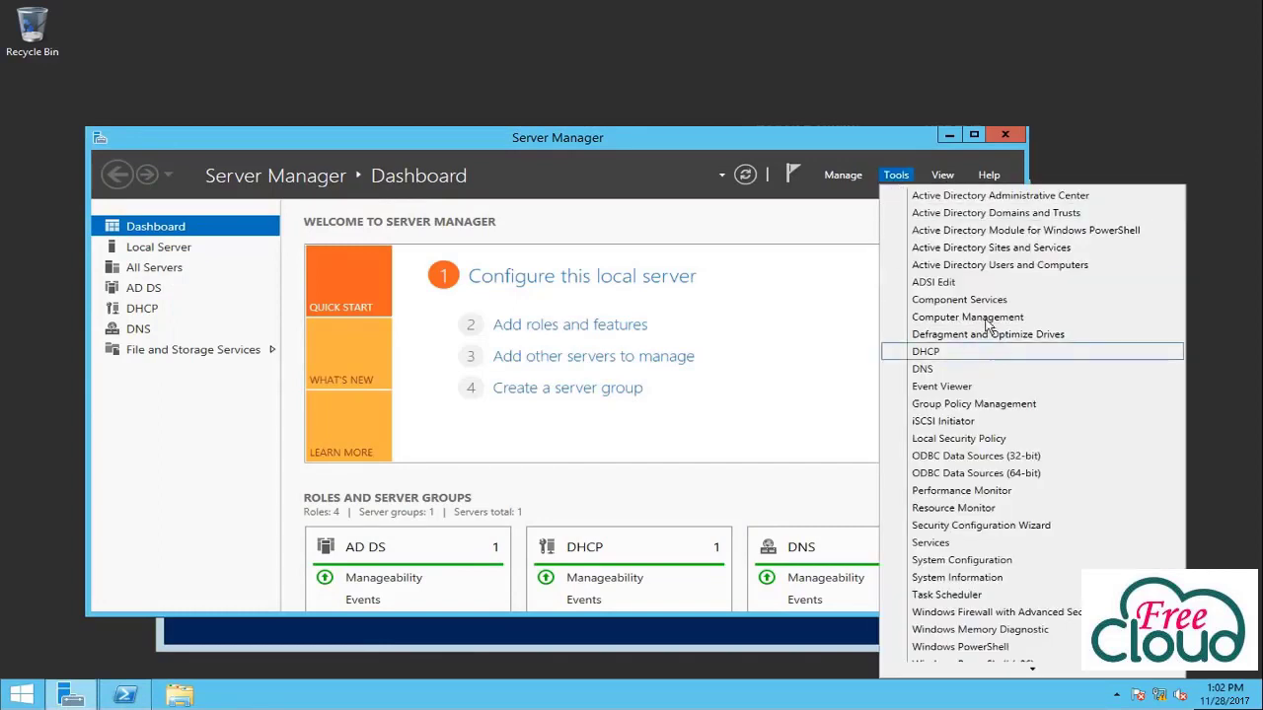
{"action": "left_click", "coordinate": [987, 264]}
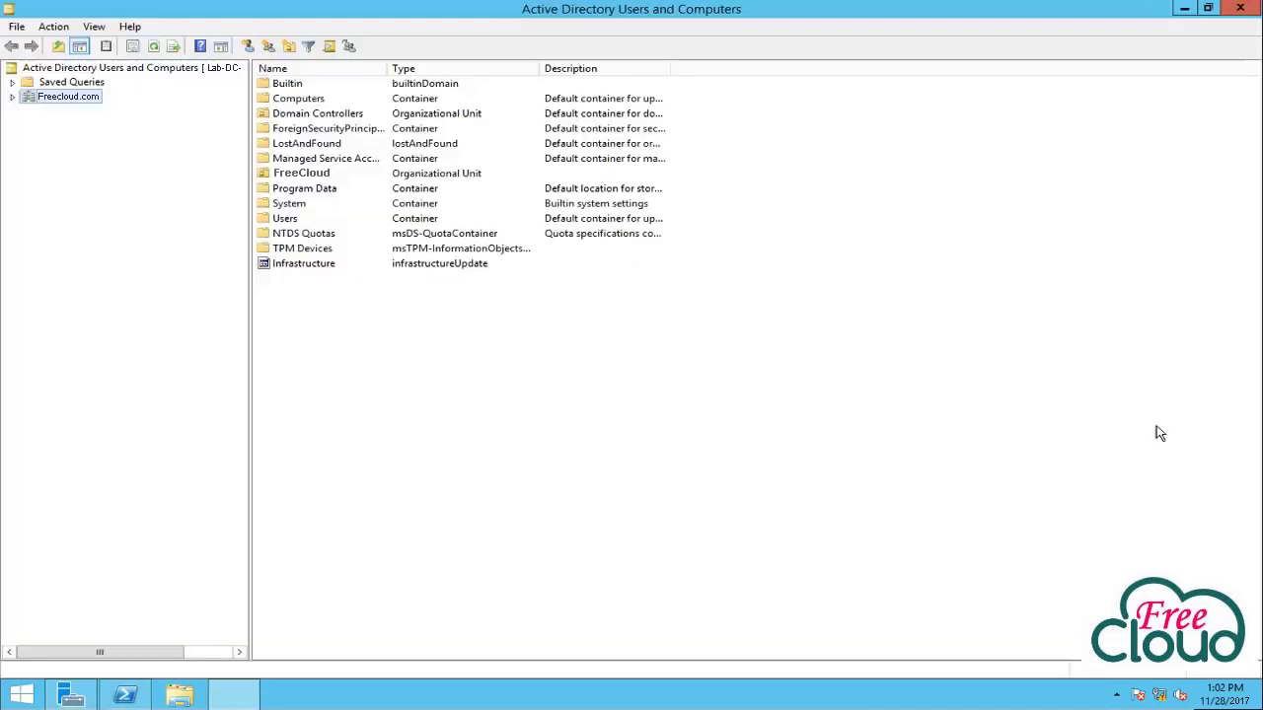
{"action": "left_click", "coordinate": [13, 96]}
{"action": "right_click", "coordinate": [85, 99]}
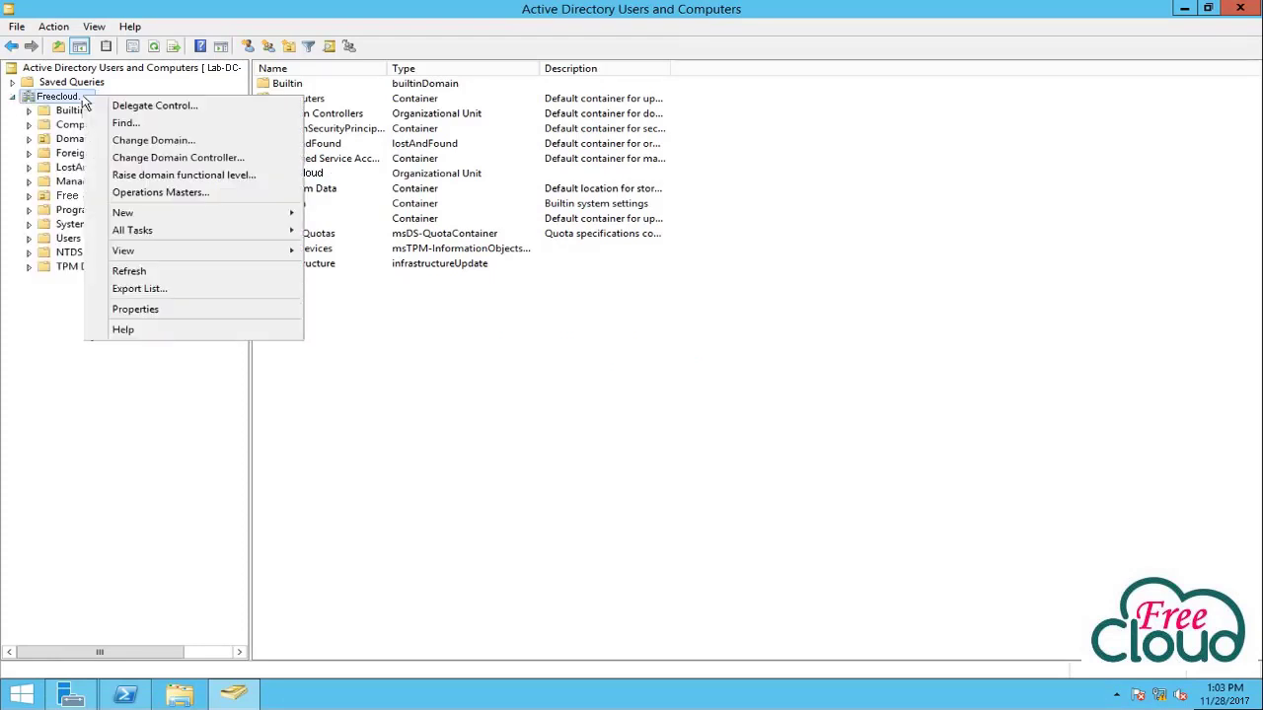
{"action": "left_click", "coordinate": [158, 194]}
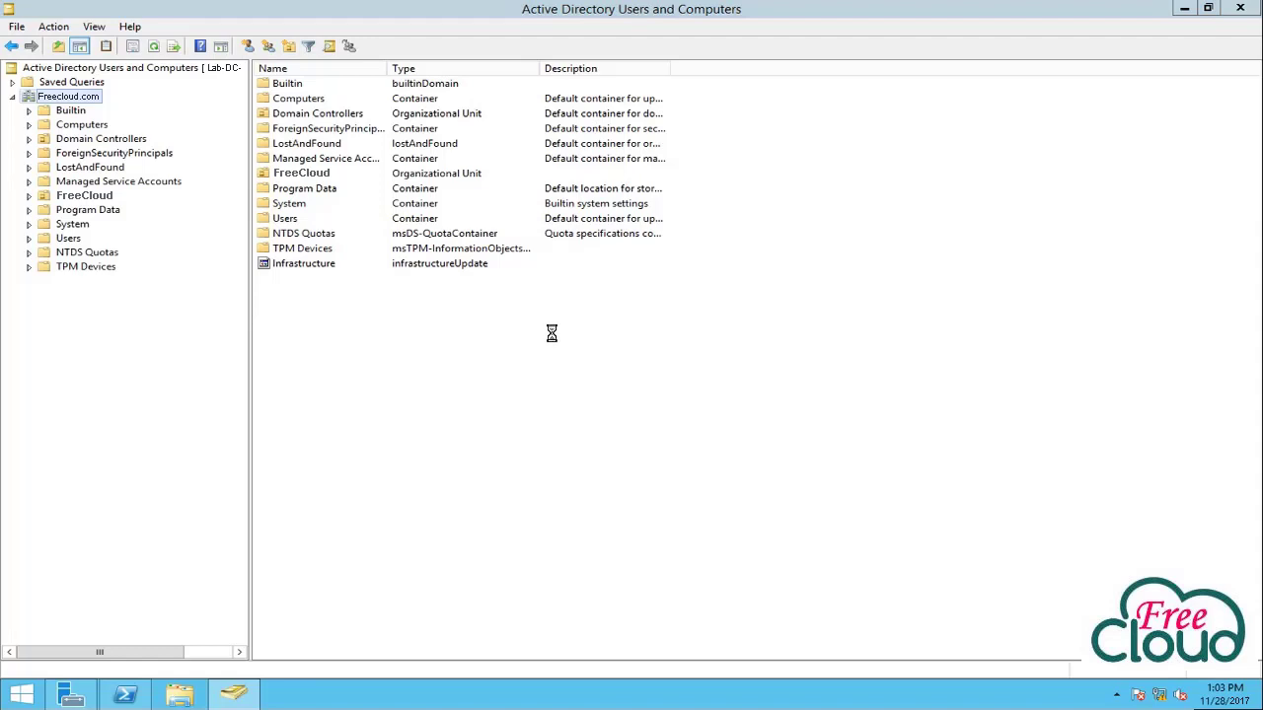
Attempt to move the RID and PDC roles to Lab-DC-02, dismiss the failure, and close.
{"action": "left_click", "coordinate": [551, 334]}
{"action": "left_click", "coordinate": [638, 372]}
{"action": "left_click", "coordinate": [633, 353]}
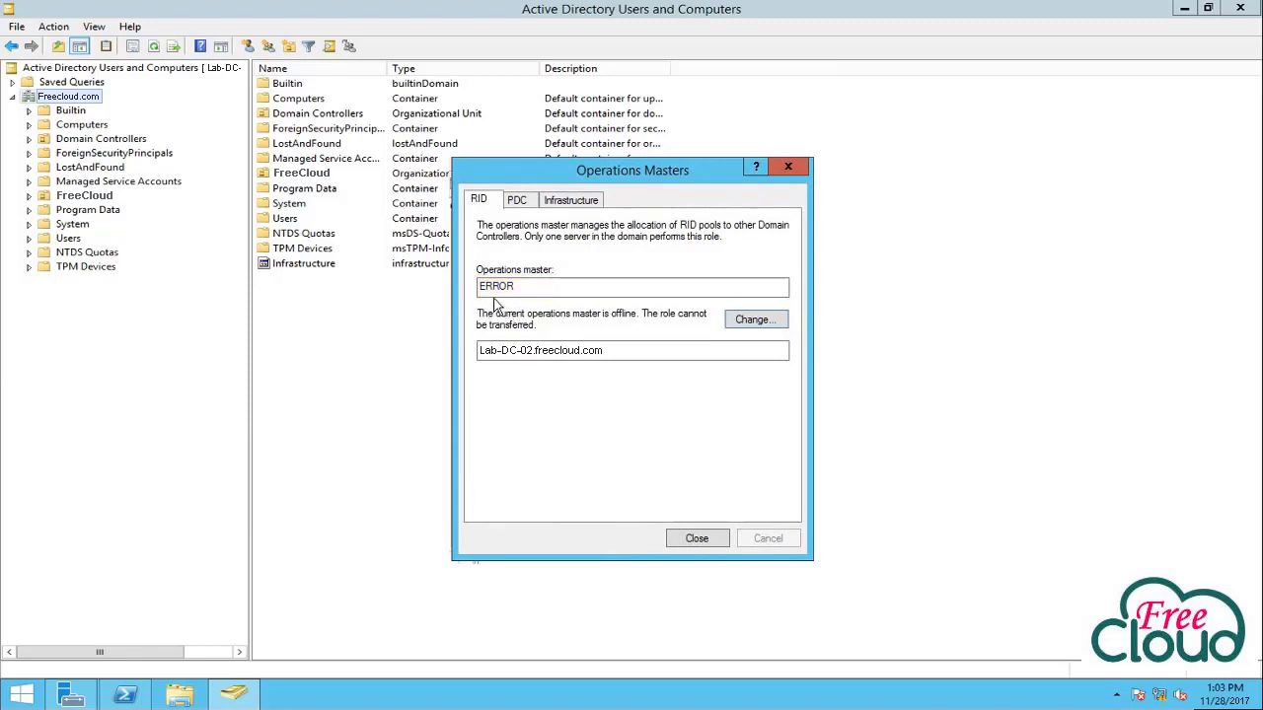
{"action": "left_click", "coordinate": [516, 201]}
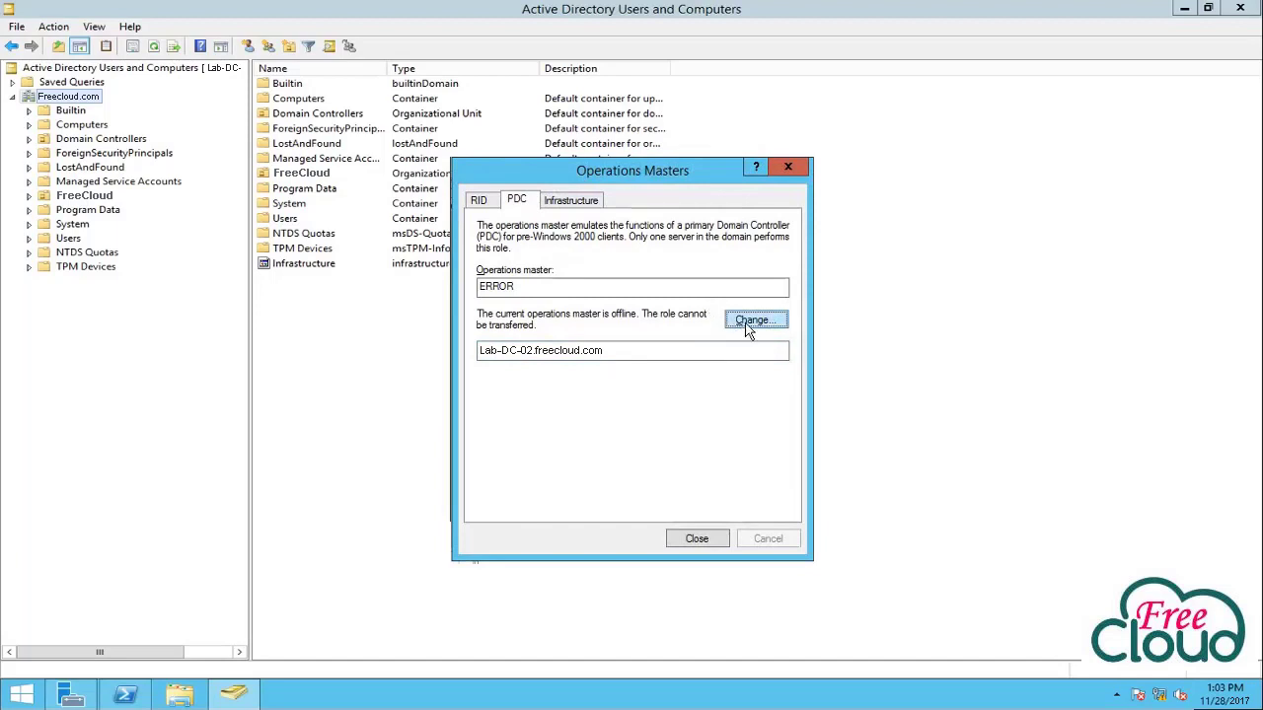
{"action": "left_click", "coordinate": [744, 331]}
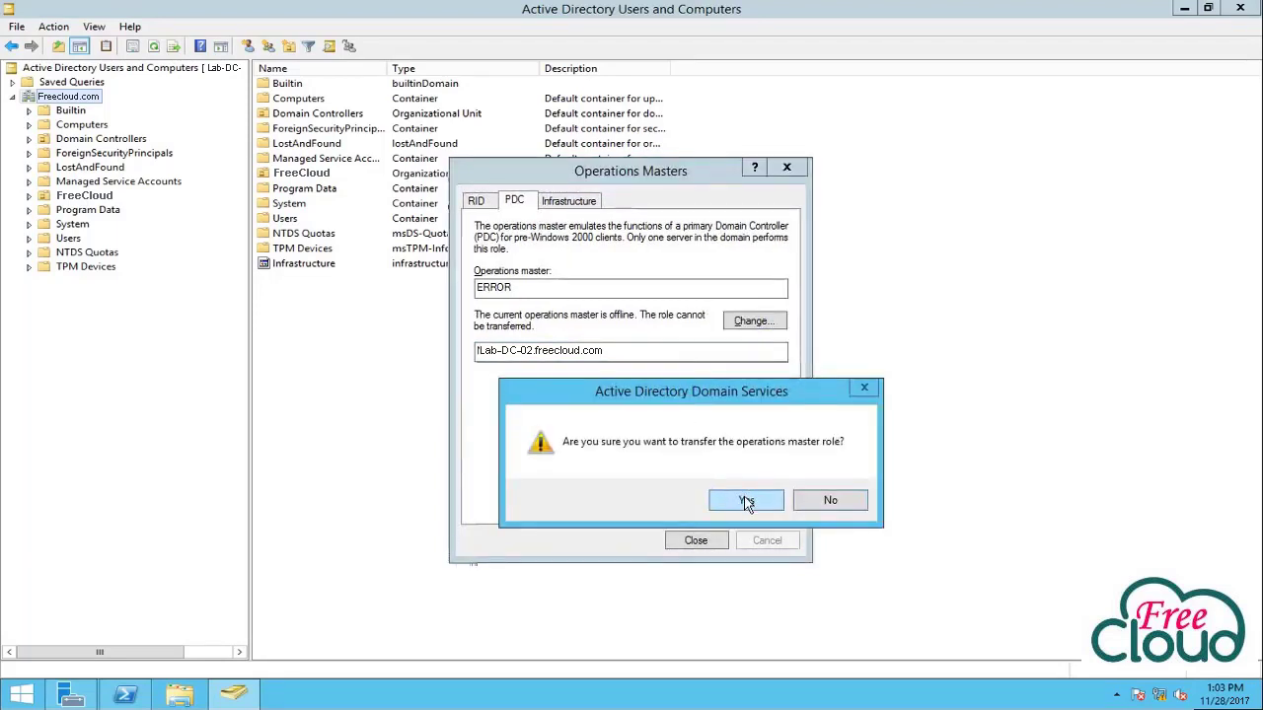
{"action": "left_click", "coordinate": [745, 501]}
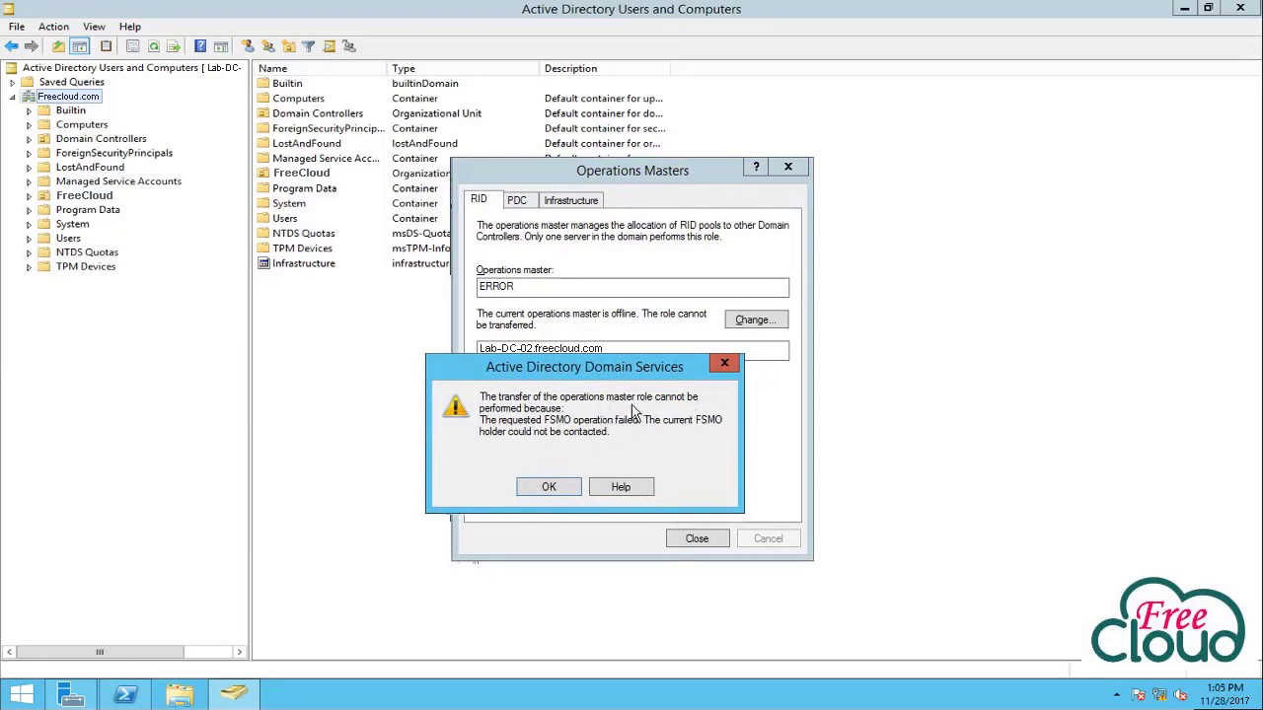
{"action": "left_click_drag", "start_coordinate": [625, 371], "coordinate": [697, 365]}
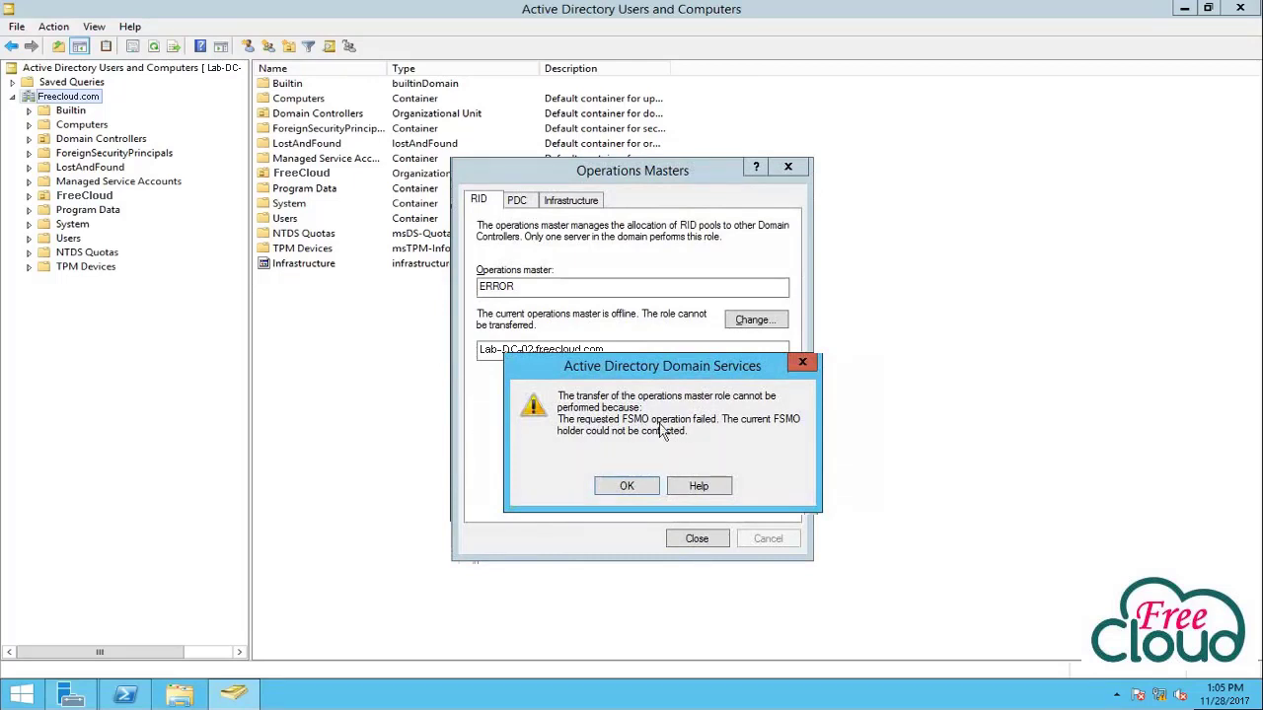
{"action": "left_click", "coordinate": [802, 365]}
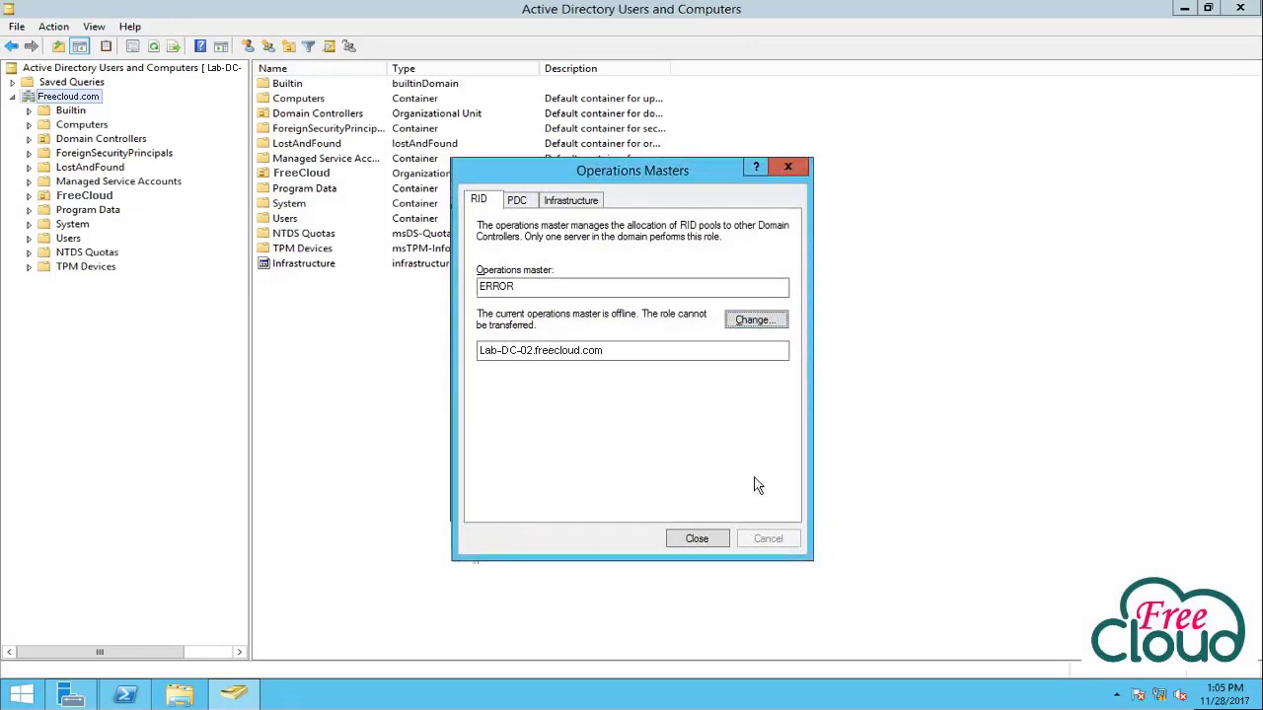
{"action": "left_click", "coordinate": [697, 538]}
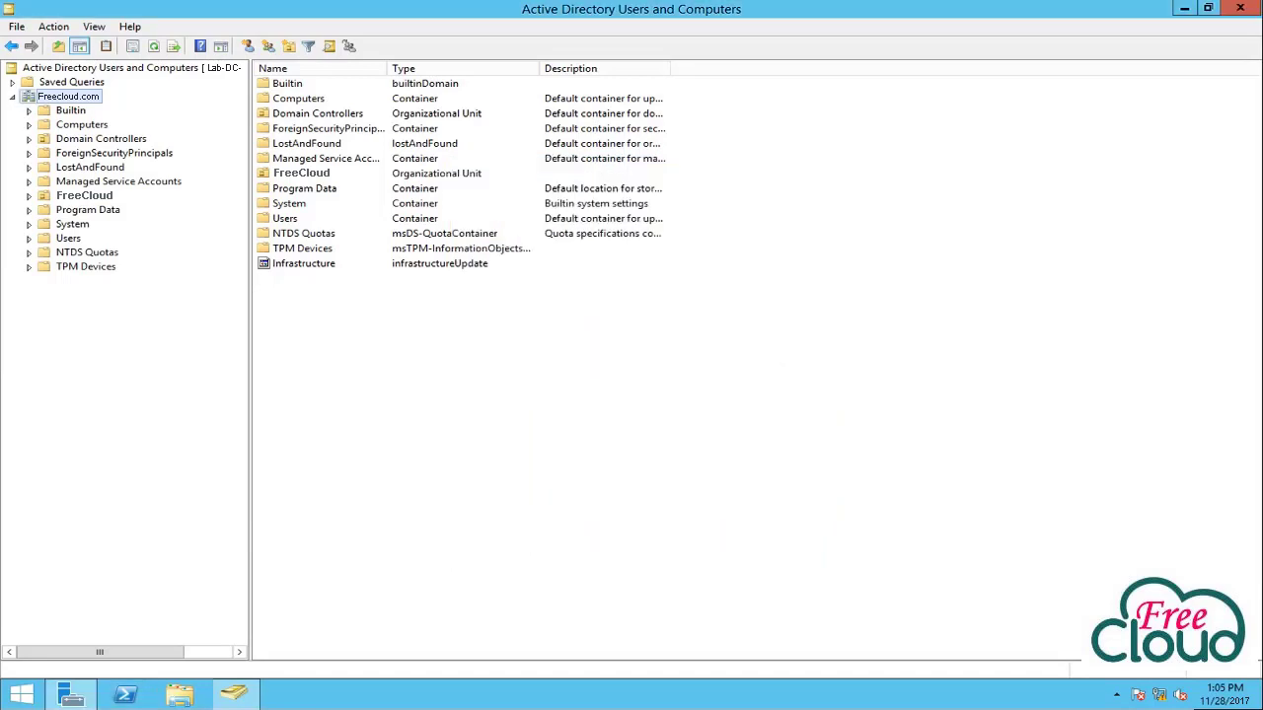
Start a new PowerShell console with administrator rights.
{"action": "right_click", "coordinate": [126, 696]}
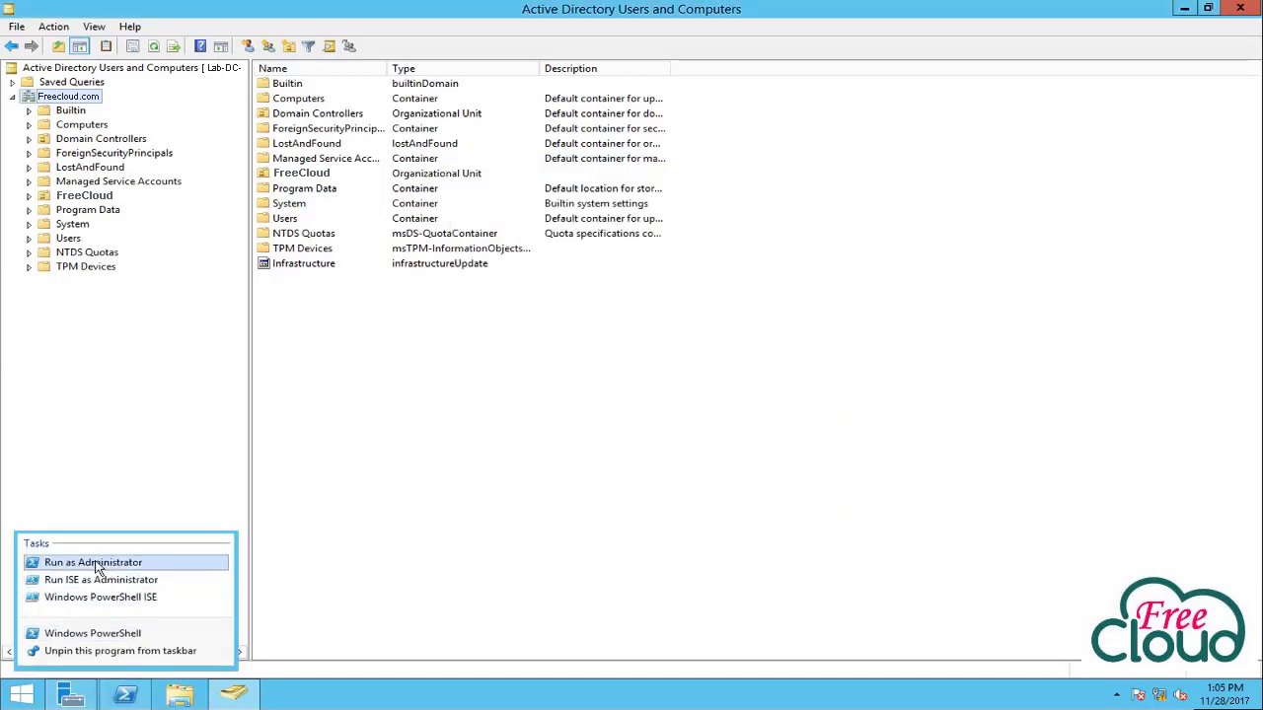
{"action": "left_click", "coordinate": [59, 564]}
{"action": "left_click", "coordinate": [678, 374]}
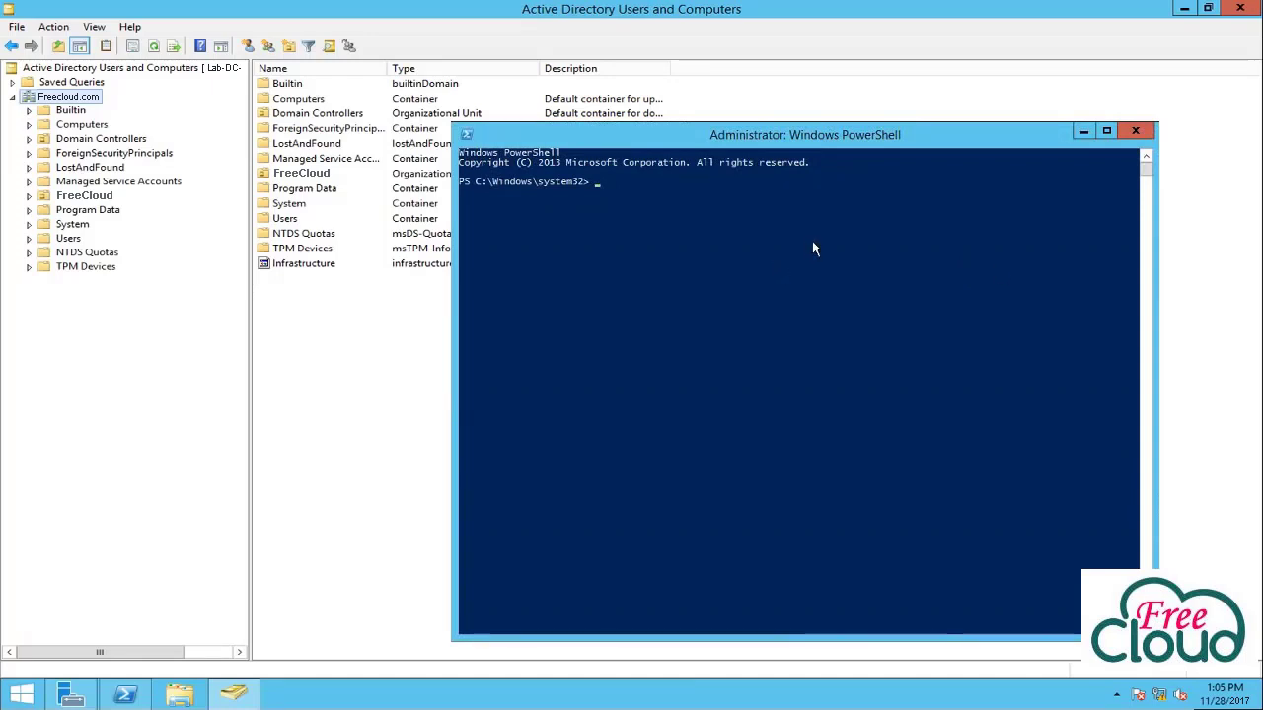
{"action": "left_click", "coordinate": [779, 299]}
Run ntdsutil, enter roles, and list the fsmo maintenance commands with ?
{"action": "type", "text": "ntdsutil"}
{"action": "key", "text": "Return"}
{"action": "type", "text": "roles"}
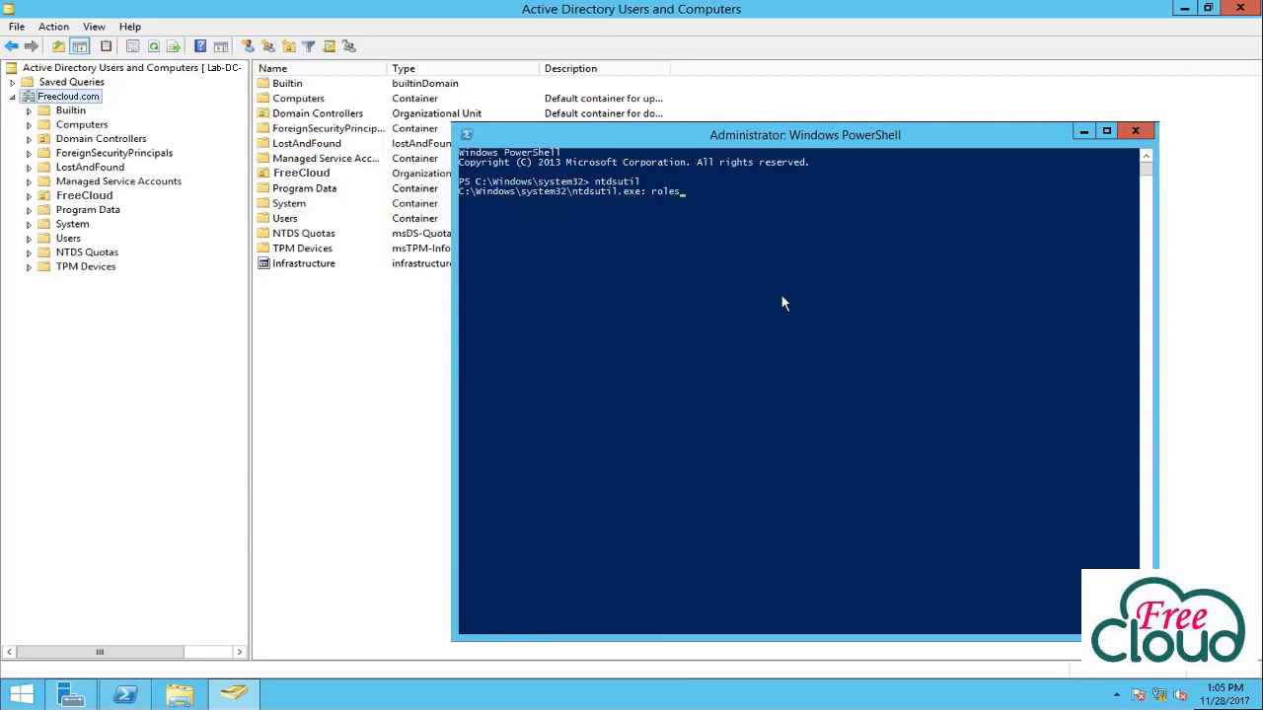
{"action": "key", "text": "Return"}
{"action": "type", "text": "?"}
{"action": "key", "text": "Return"}
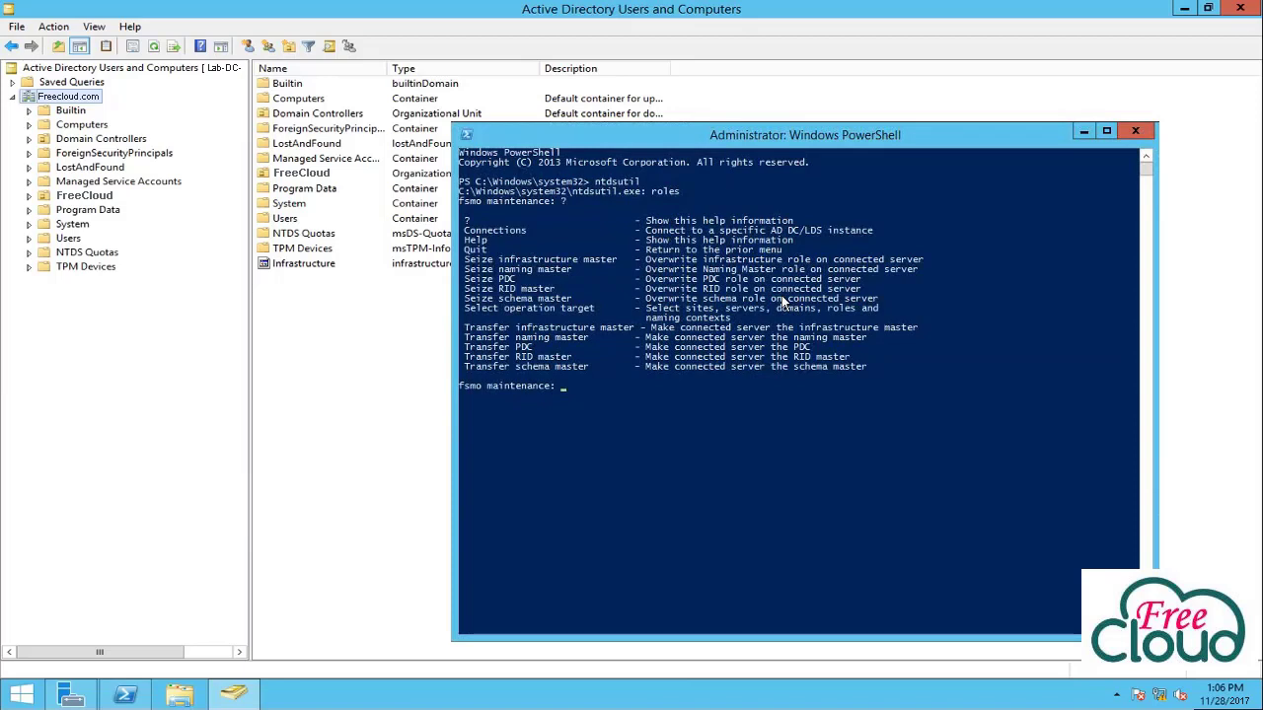
Connect ntdsutil to server Lab-dc-02, then quit back to the fsmo maintenance prompt.
{"action": "type", "text": "connections"}
{"action": "key", "text": "Return"}
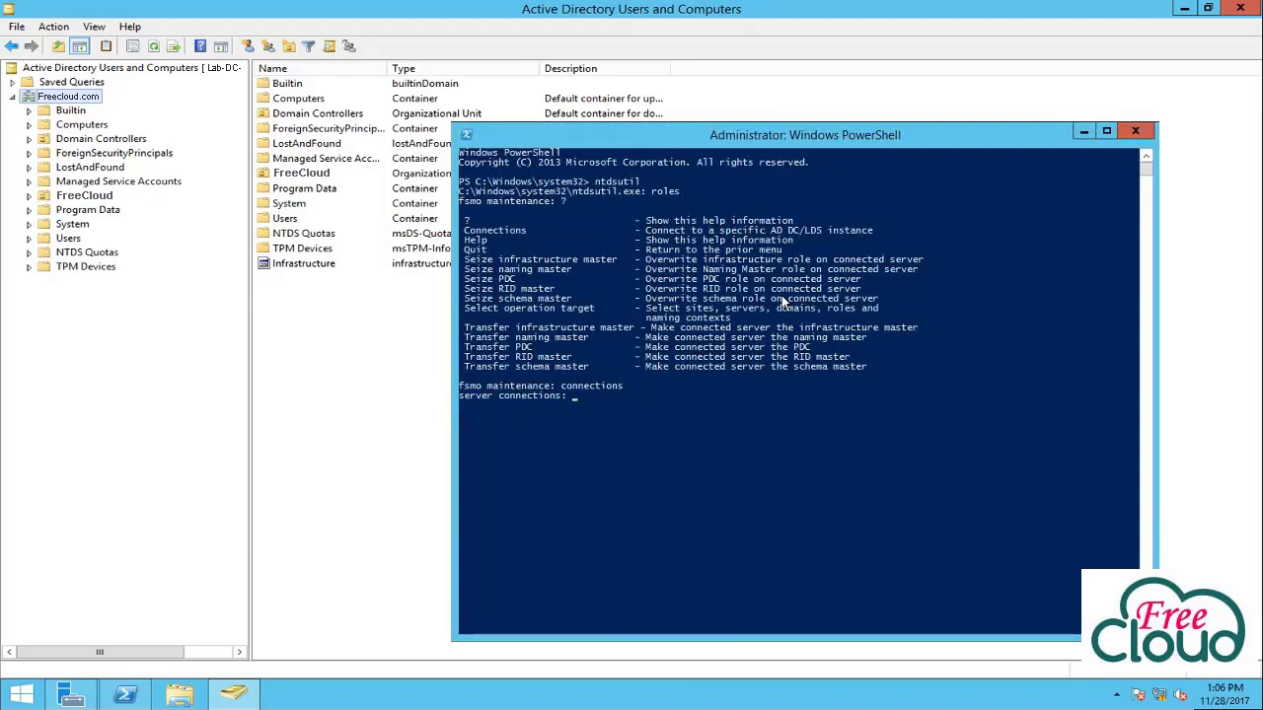
{"action": "type", "text": "conne"}
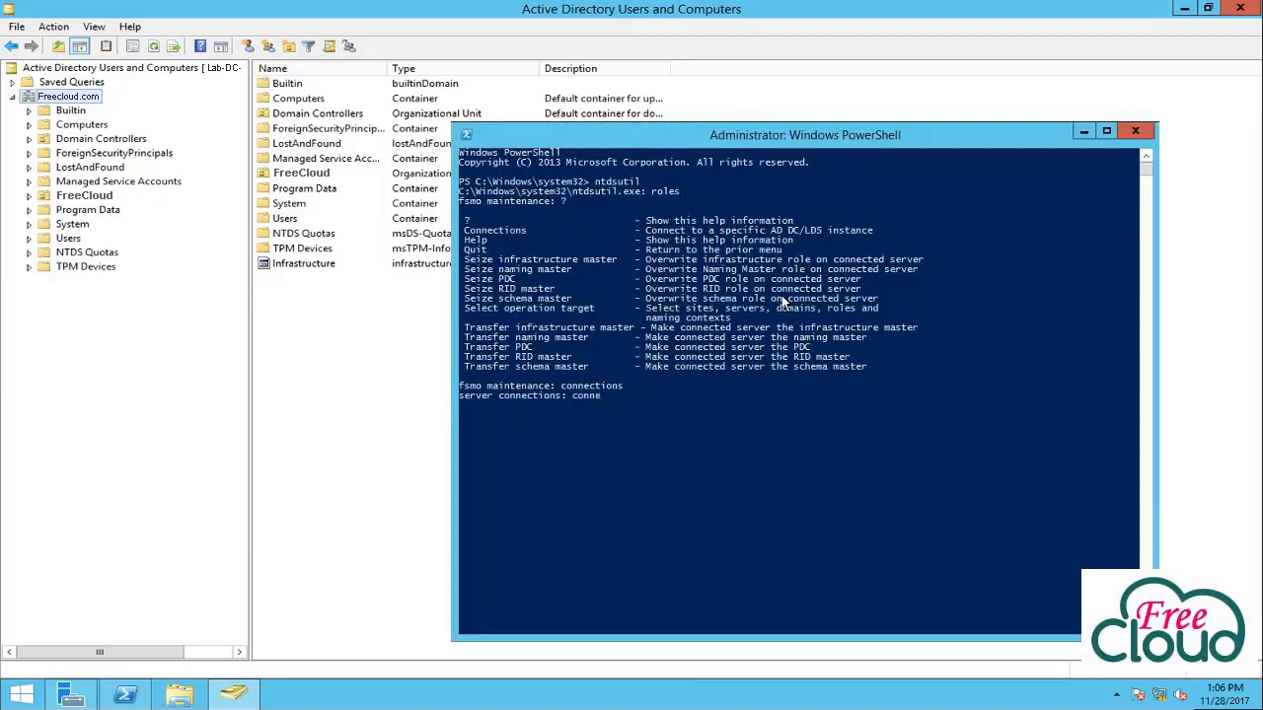
{"action": "type", "text": "ct to server Lab-dc-02"}
{"action": "key", "text": "Return"}
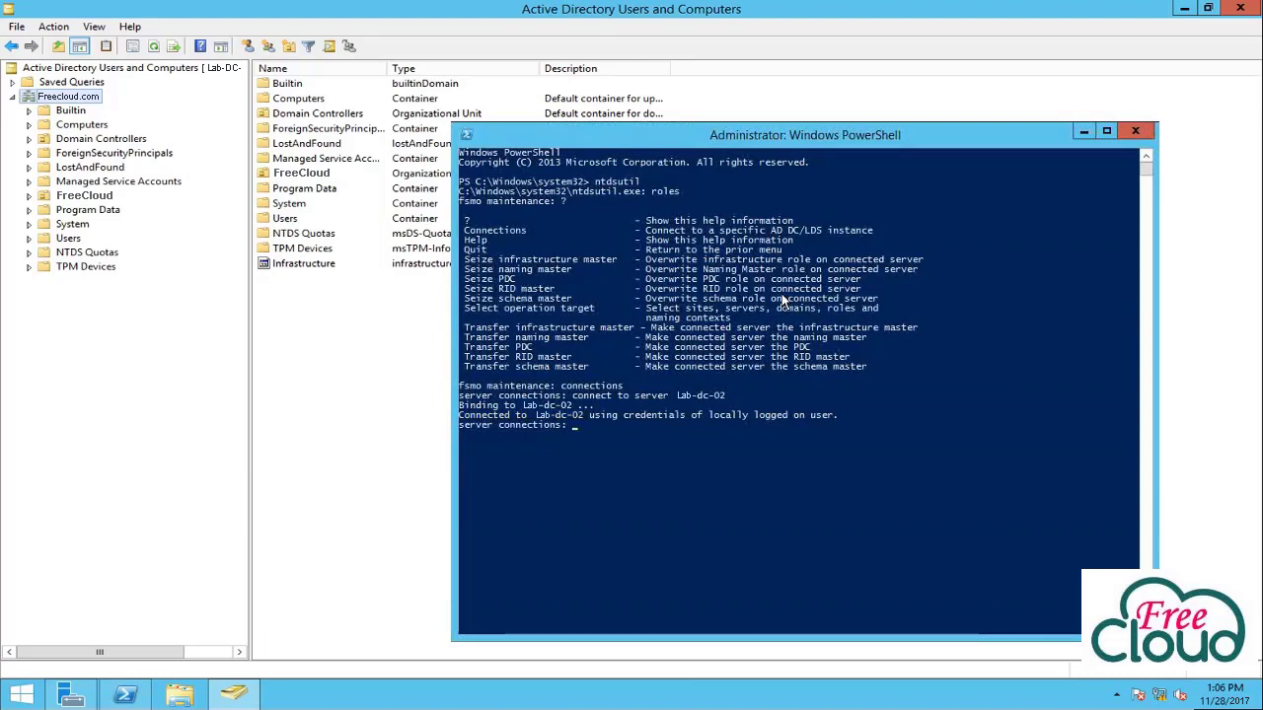
{"action": "type", "text": "q"}
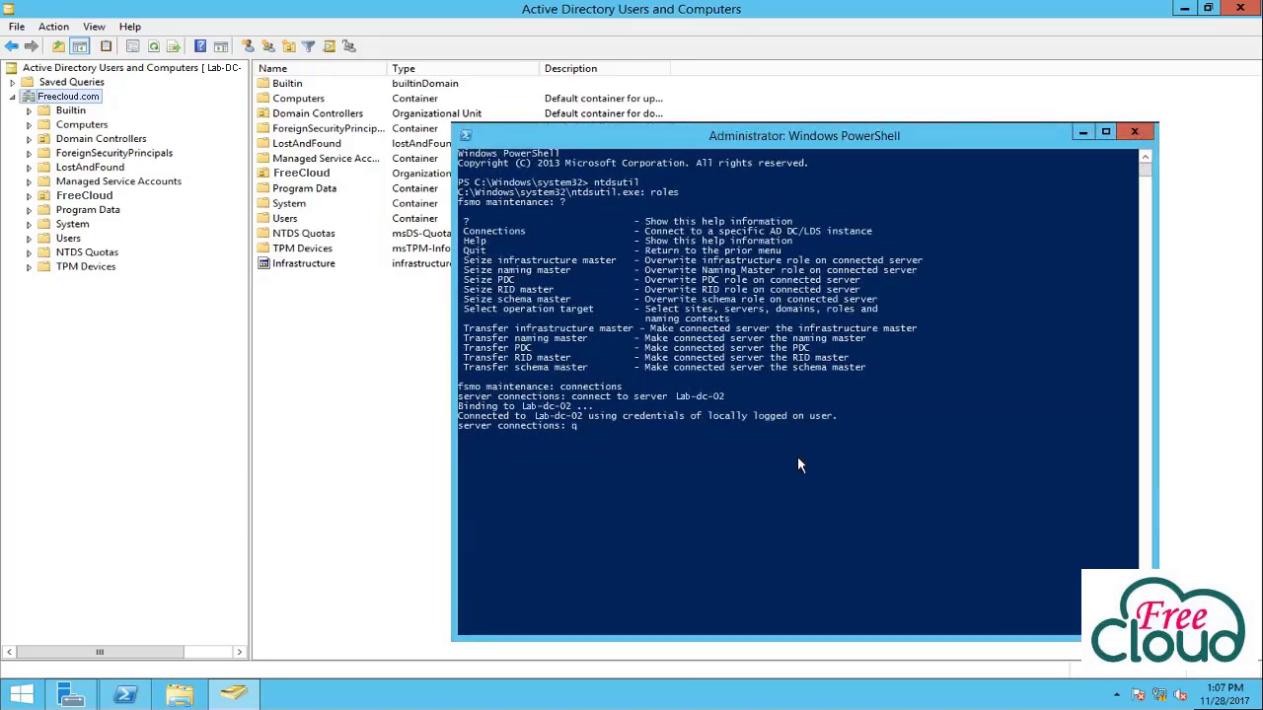
{"action": "key", "text": "Return"}
Seize the schema master role with 'Seize schema master' and confirm.
{"action": "type", "text": "Seize schema master"}
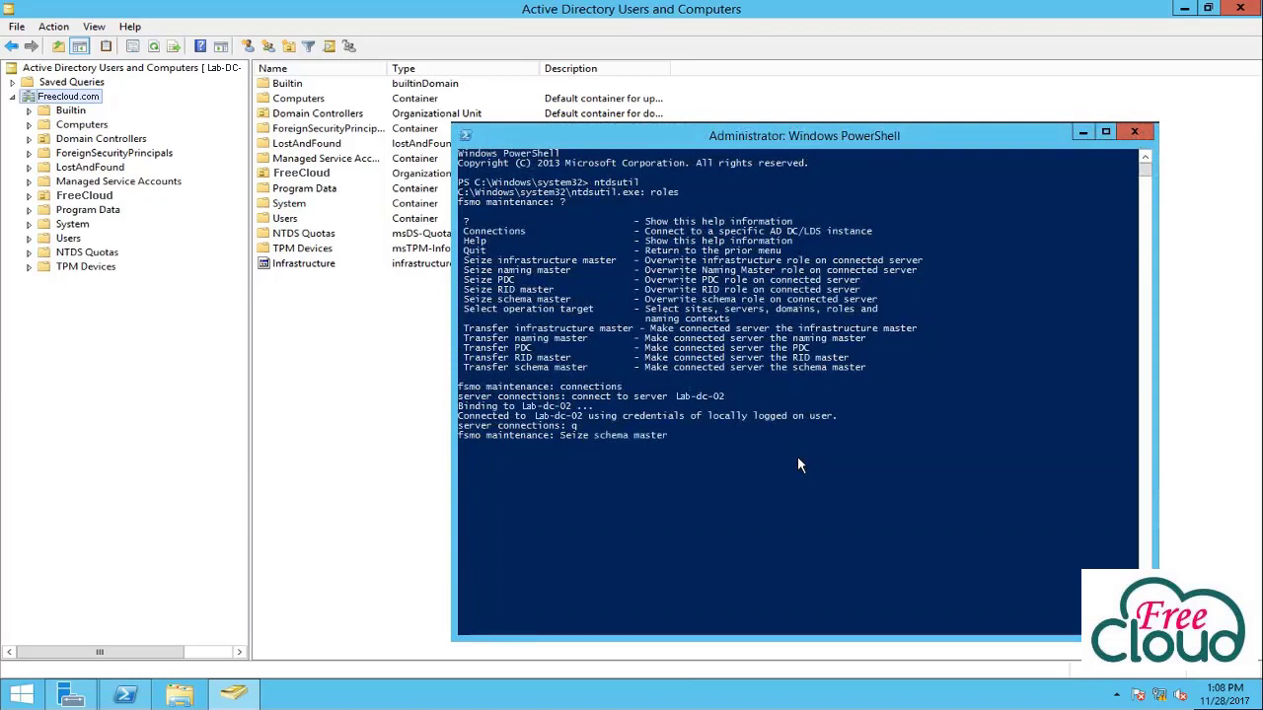
{"action": "key", "text": "Return"}
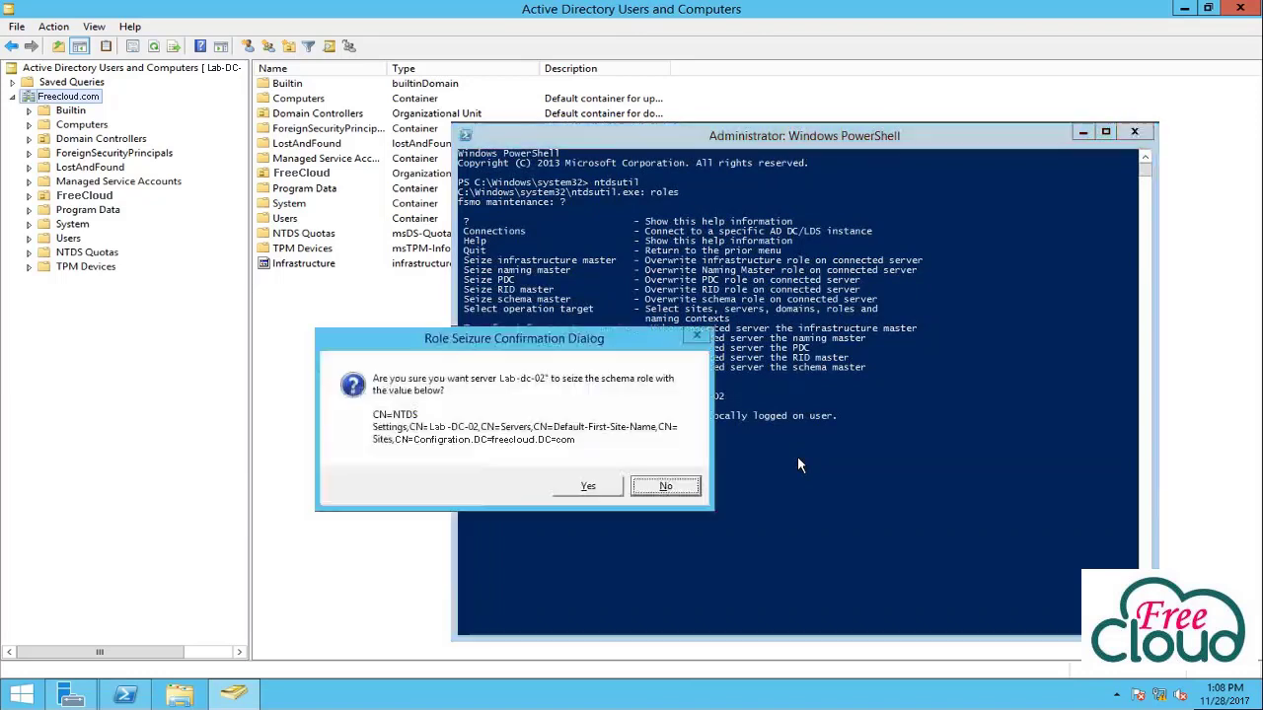
{"action": "left_click", "coordinate": [589, 487]}
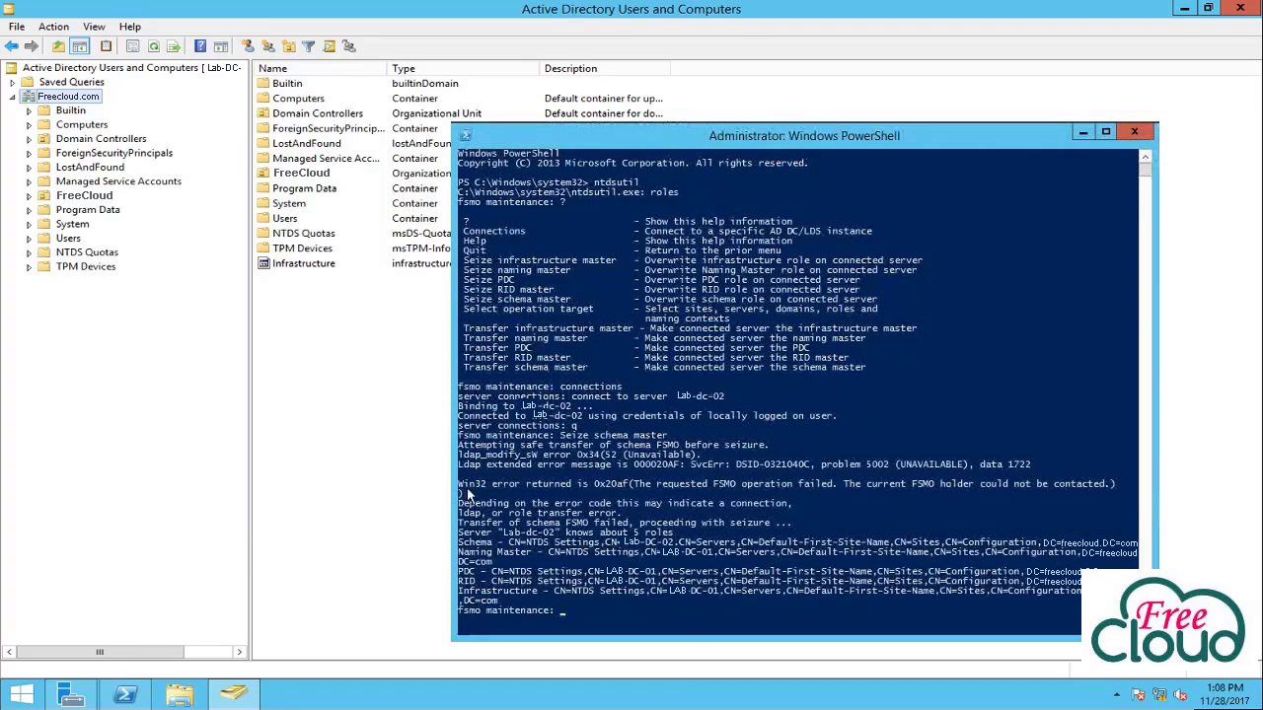
Seize the domain naming master role with 'Seize naming master' and confirm.
{"action": "left_click", "coordinate": [777, 591]}
{"action": "type", "text": "Seize naming master"}
{"action": "key", "text": "Return"}
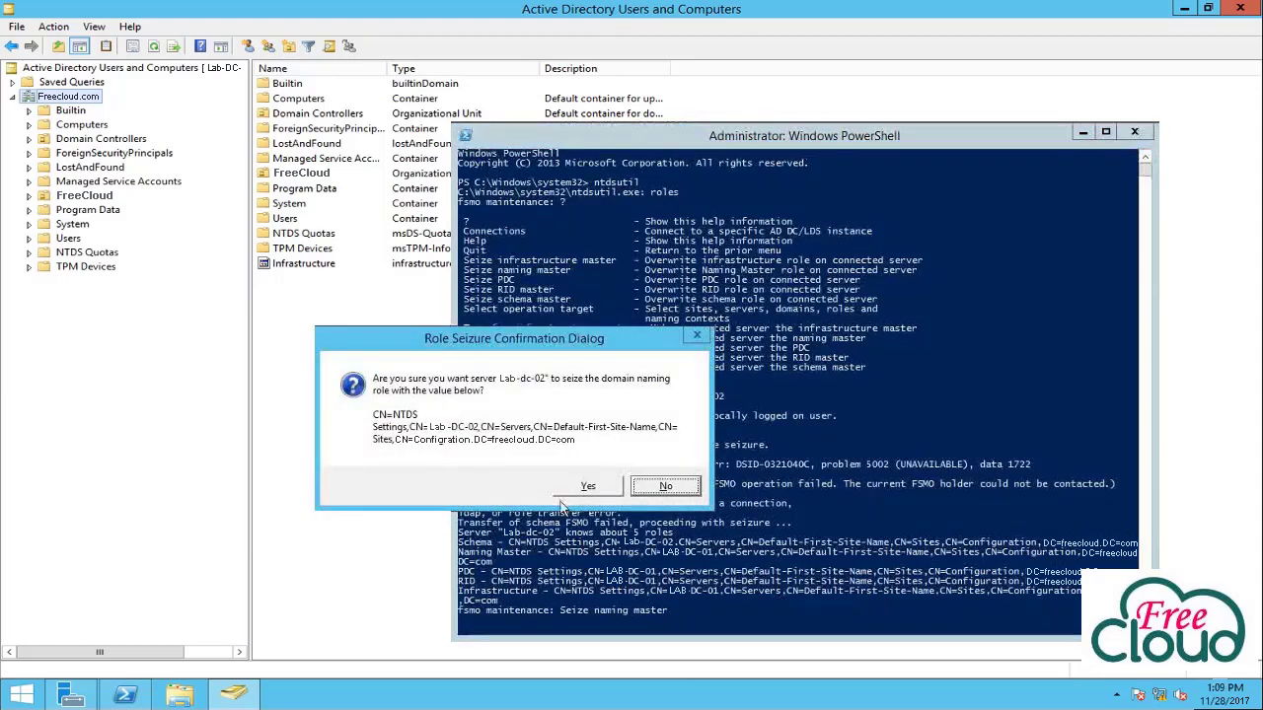
{"action": "left_click", "coordinate": [586, 487]}
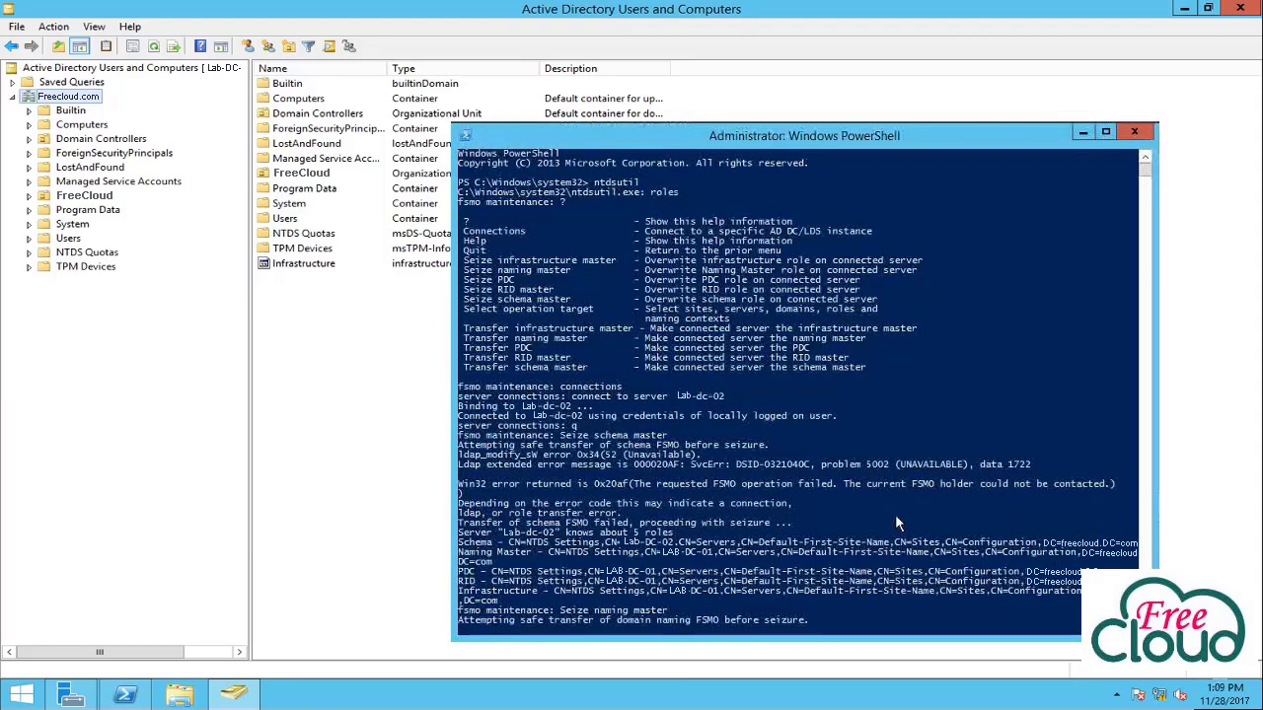
{"action": "scroll", "coordinate": [896, 524], "scroll_direction": "down", "scroll_amount": 4}
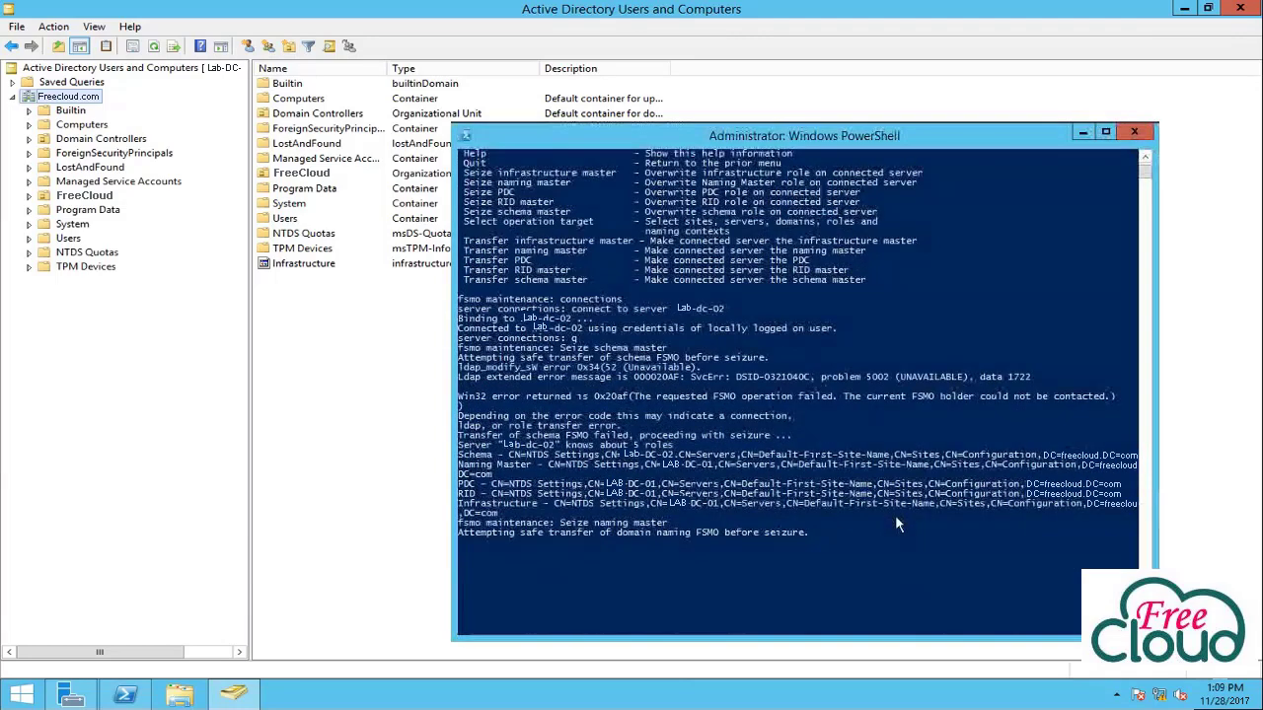
{"action": "scroll", "coordinate": [896, 527], "scroll_direction": "down", "scroll_amount": 5}
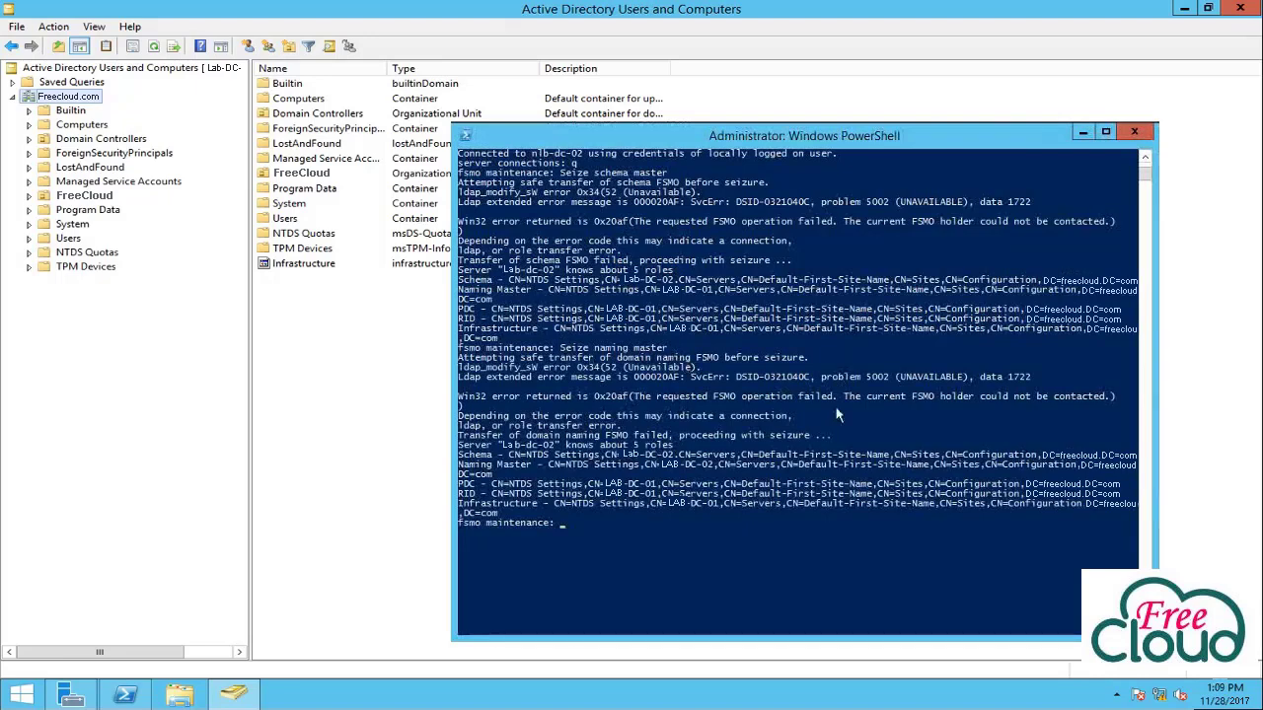
Seize the PDC role with 'seize pdc' and confirm.
{"action": "left_click", "coordinate": [690, 537]}
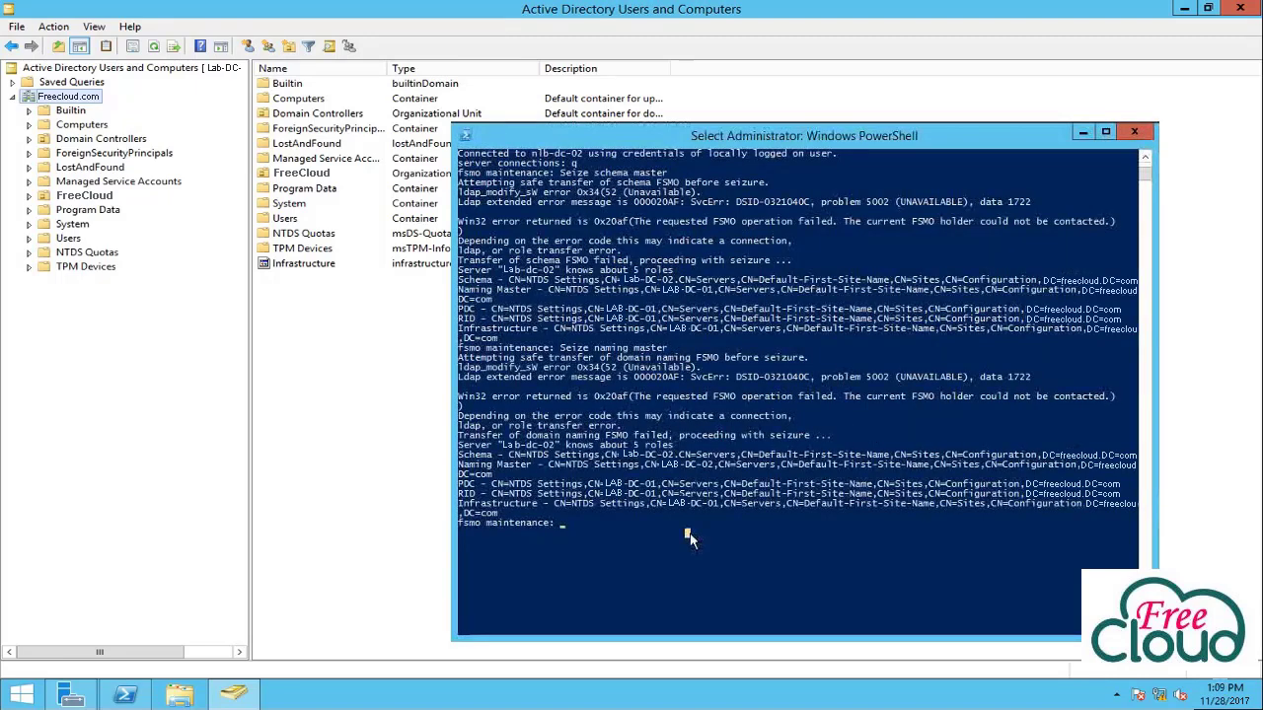
{"action": "type", "text": "seize pdc"}
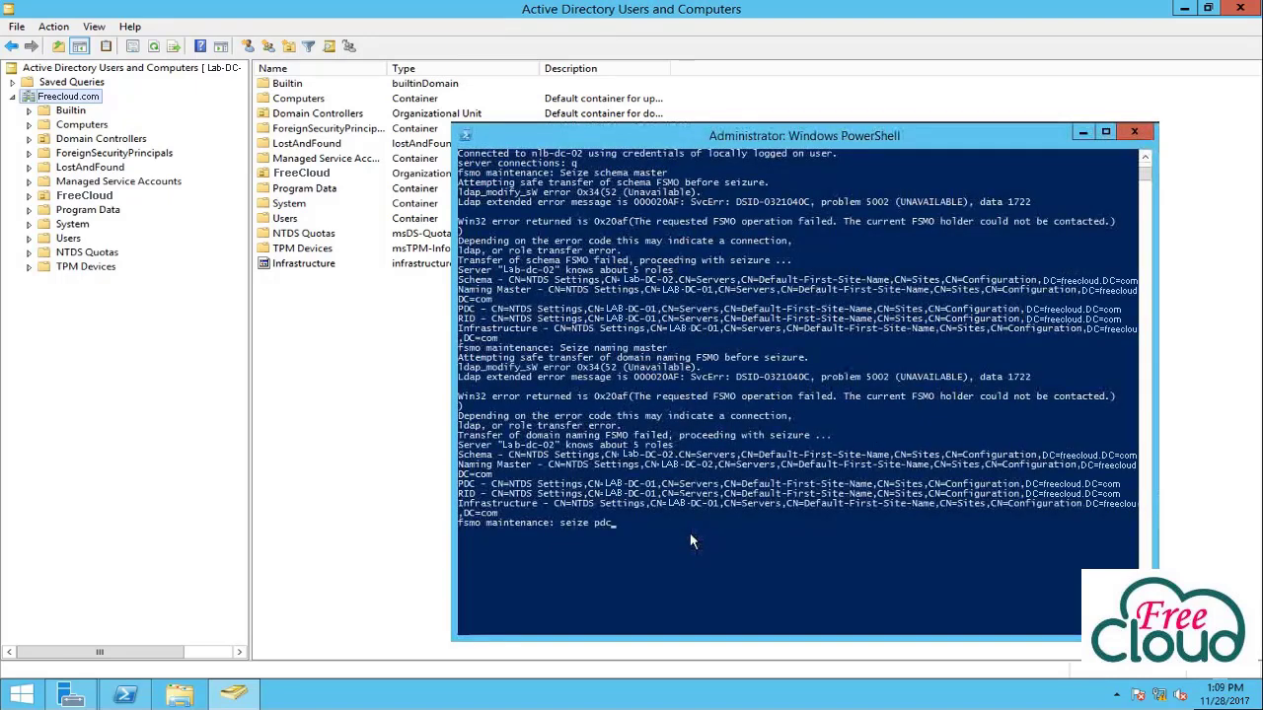
{"action": "key", "text": "Return"}
{"action": "left_click", "coordinate": [582, 487]}
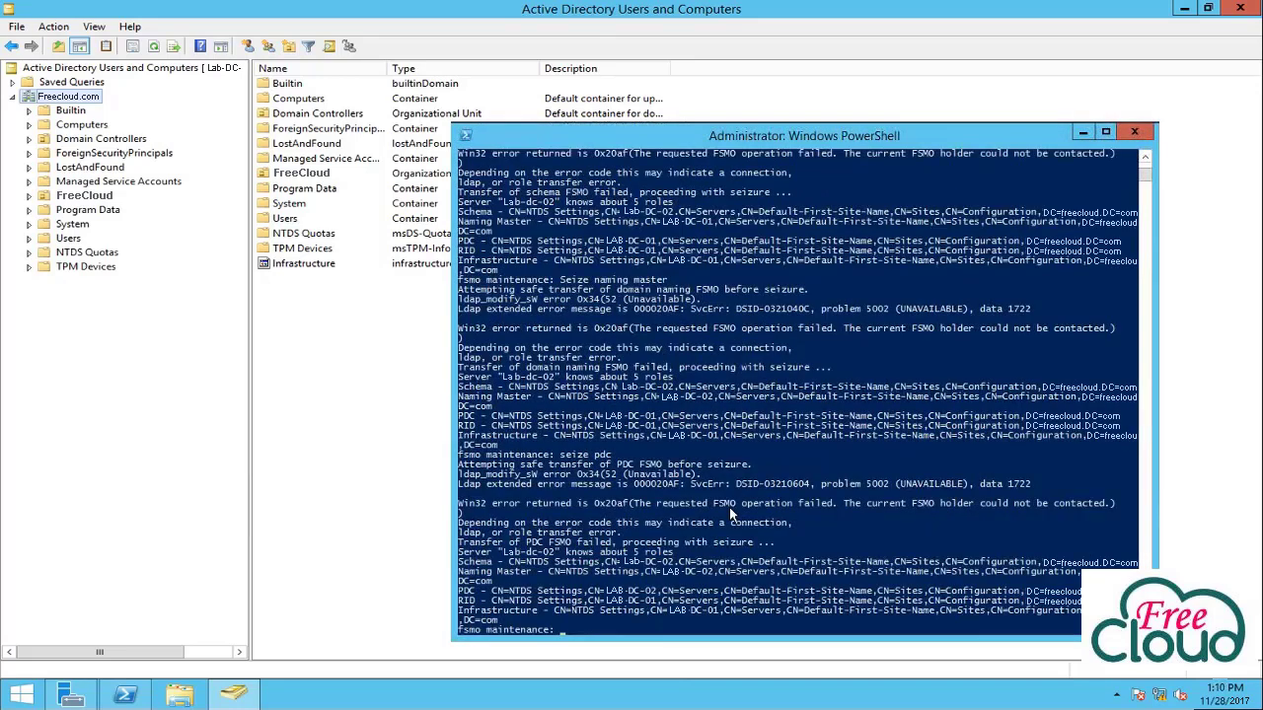
Seize the RID master role with 'seize rid master' and confirm.
{"action": "left_click", "coordinate": [973, 476]}
{"action": "type", "text": "seize rid"}
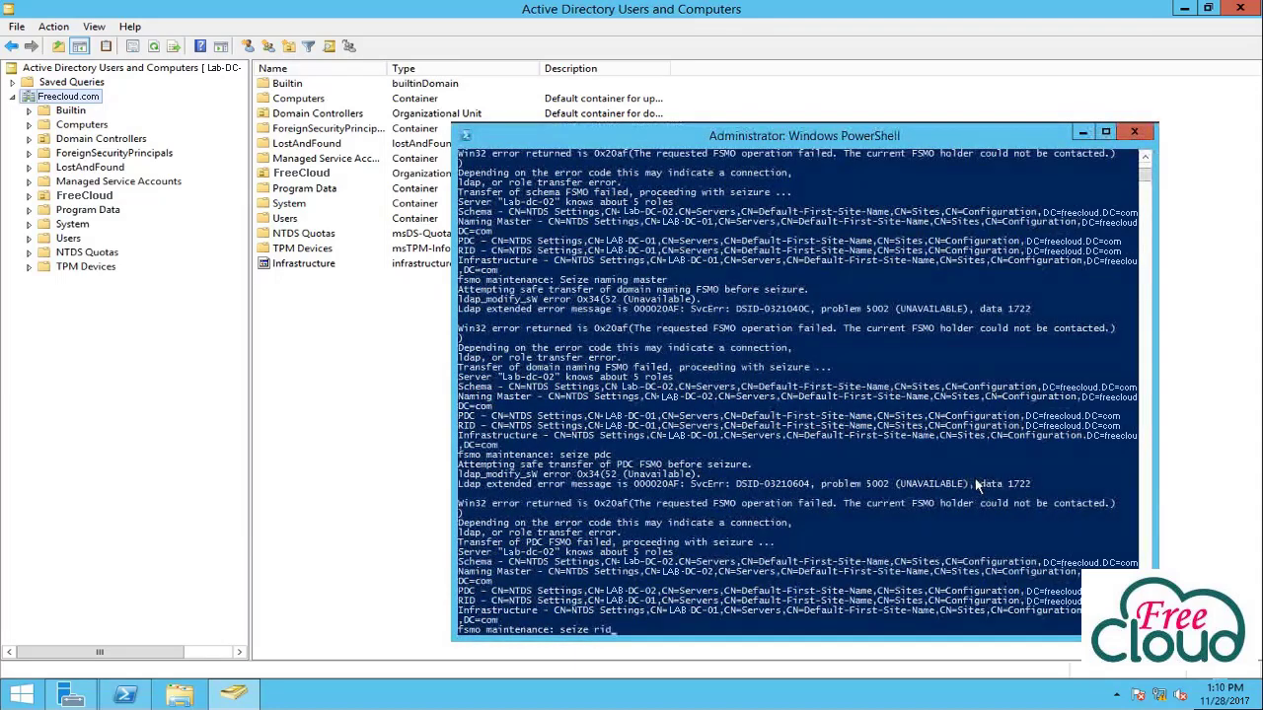
{"action": "type", "text": " master"}
{"action": "key", "text": "Return"}
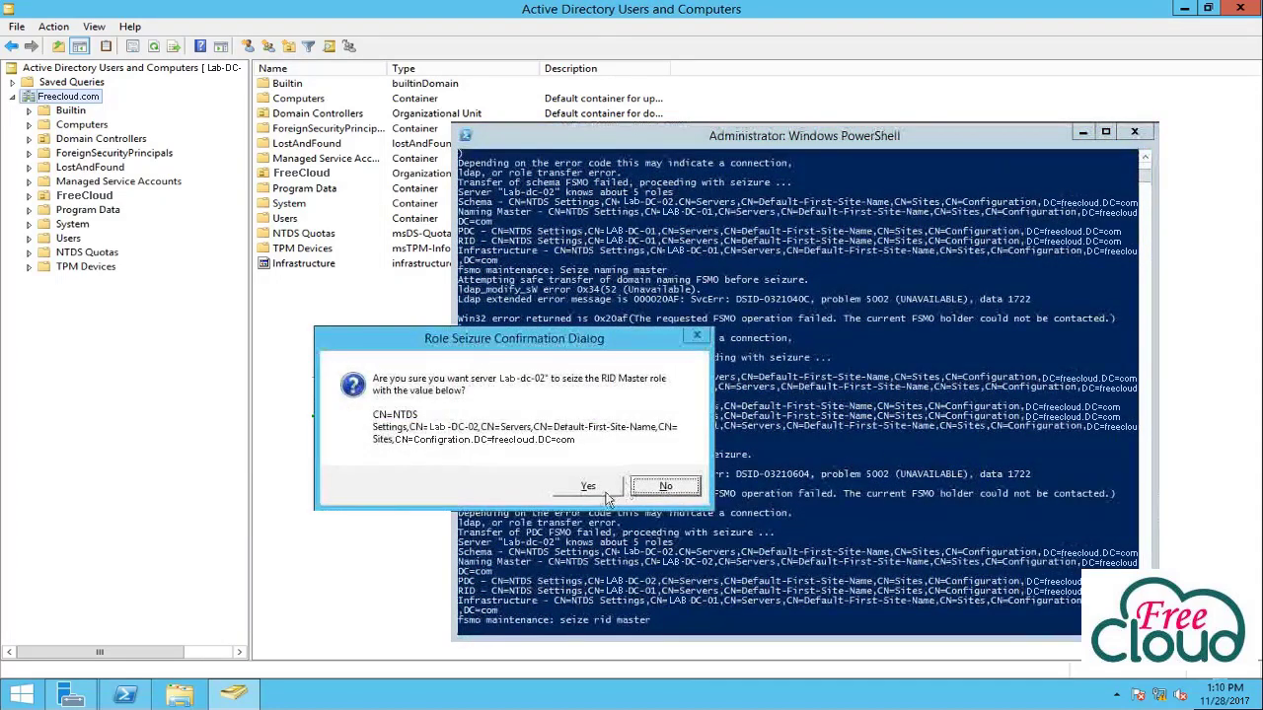
{"action": "left_click", "coordinate": [582, 487]}
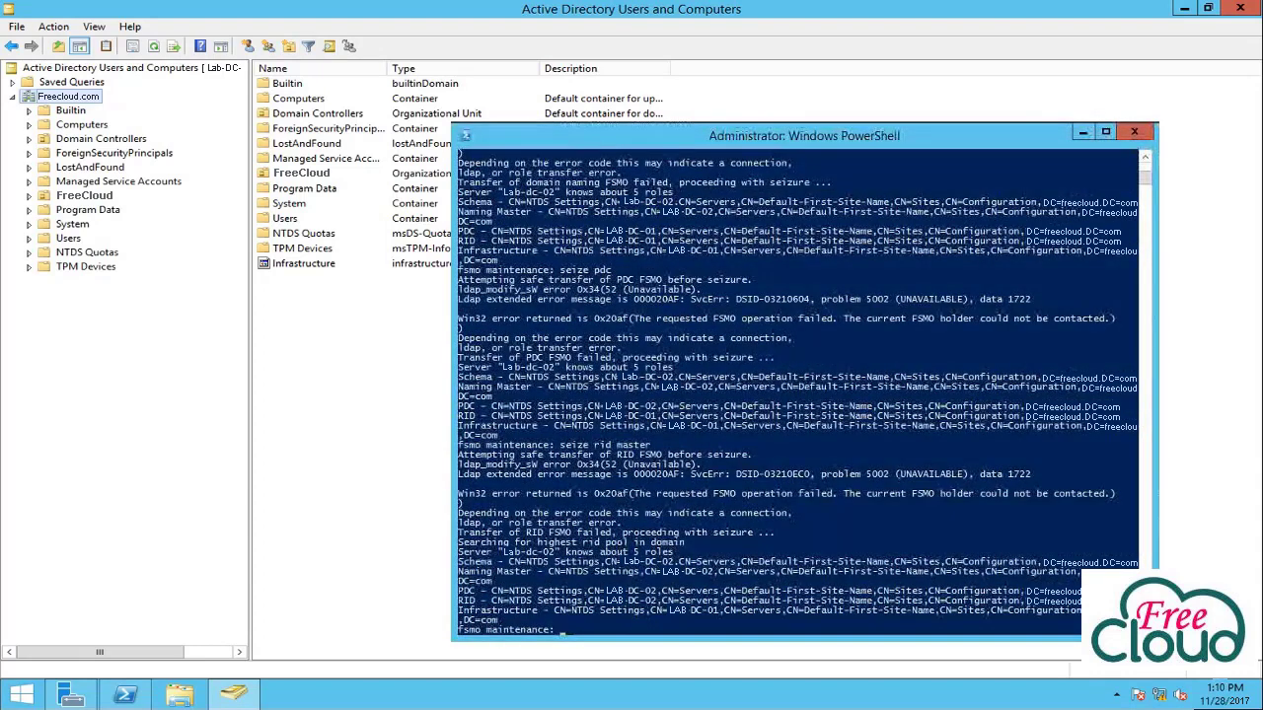
Seize the infrastructure master role with 'seize infrastructure master', confirm, and type Q.
{"action": "left_click", "coordinate": [916, 453]}
{"action": "type", "text": "seize infrastructure master"}
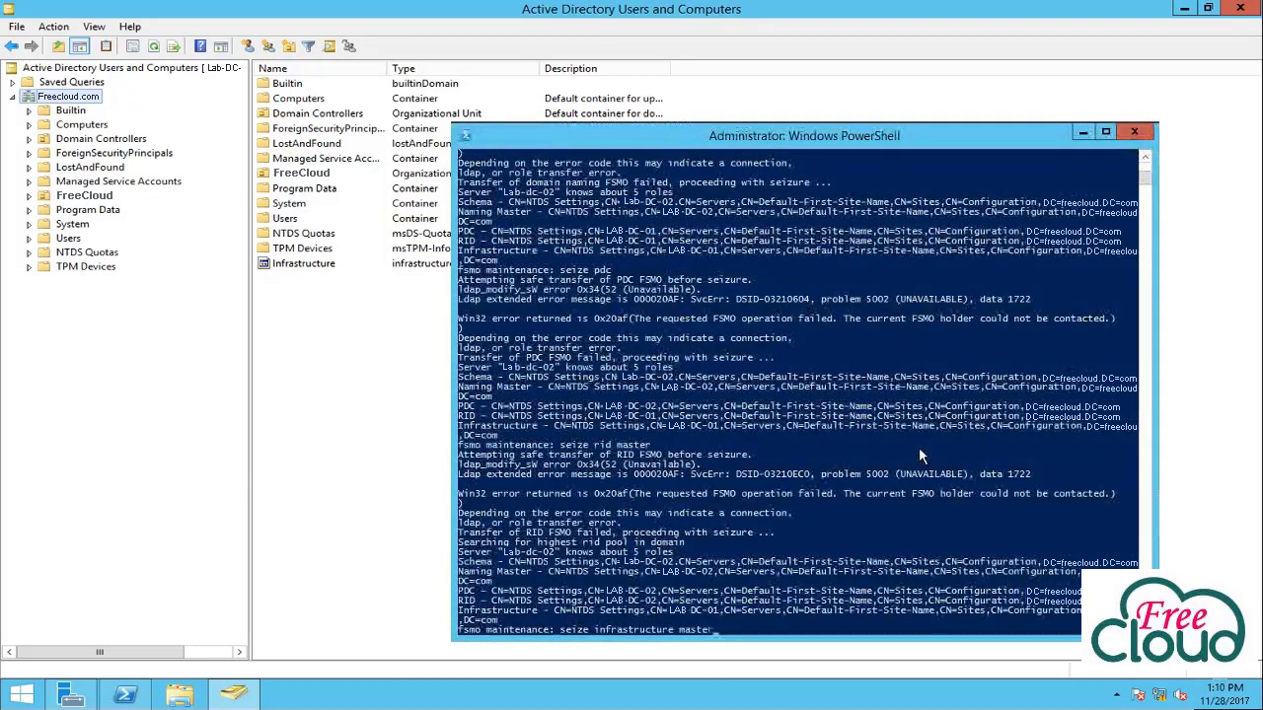
{"action": "key", "text": "Return"}
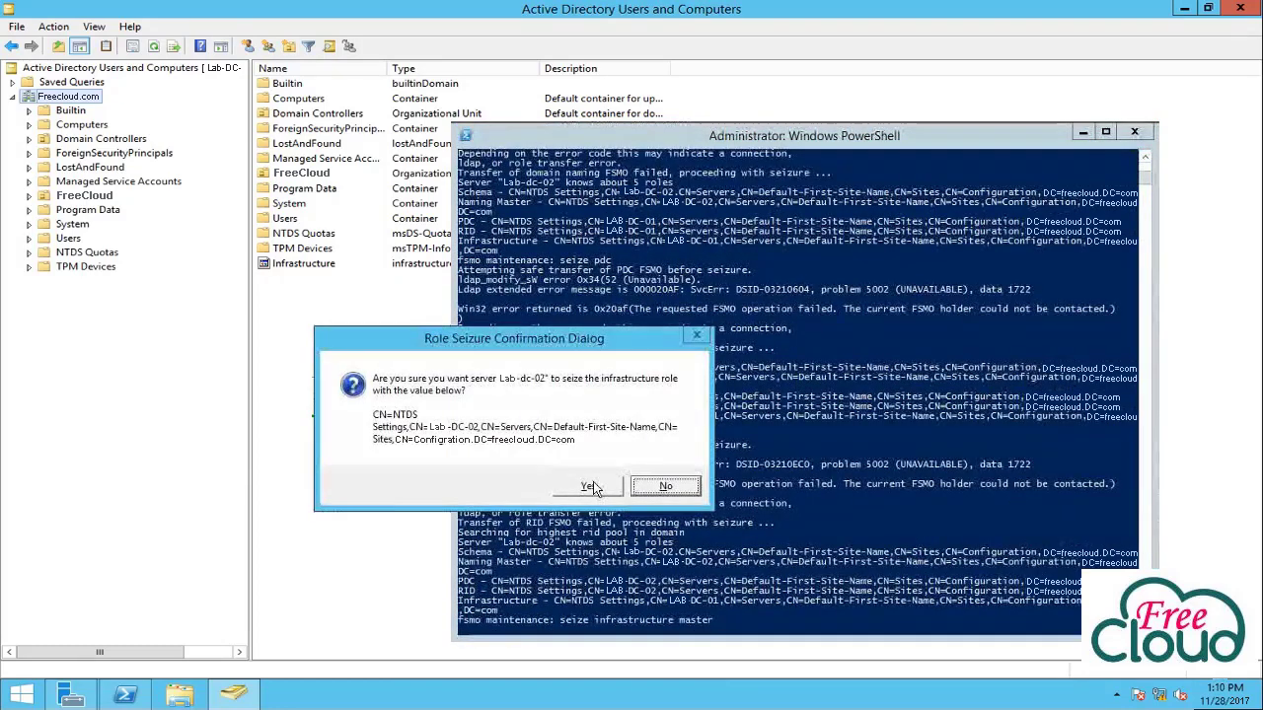
{"action": "left_click", "coordinate": [591, 483]}
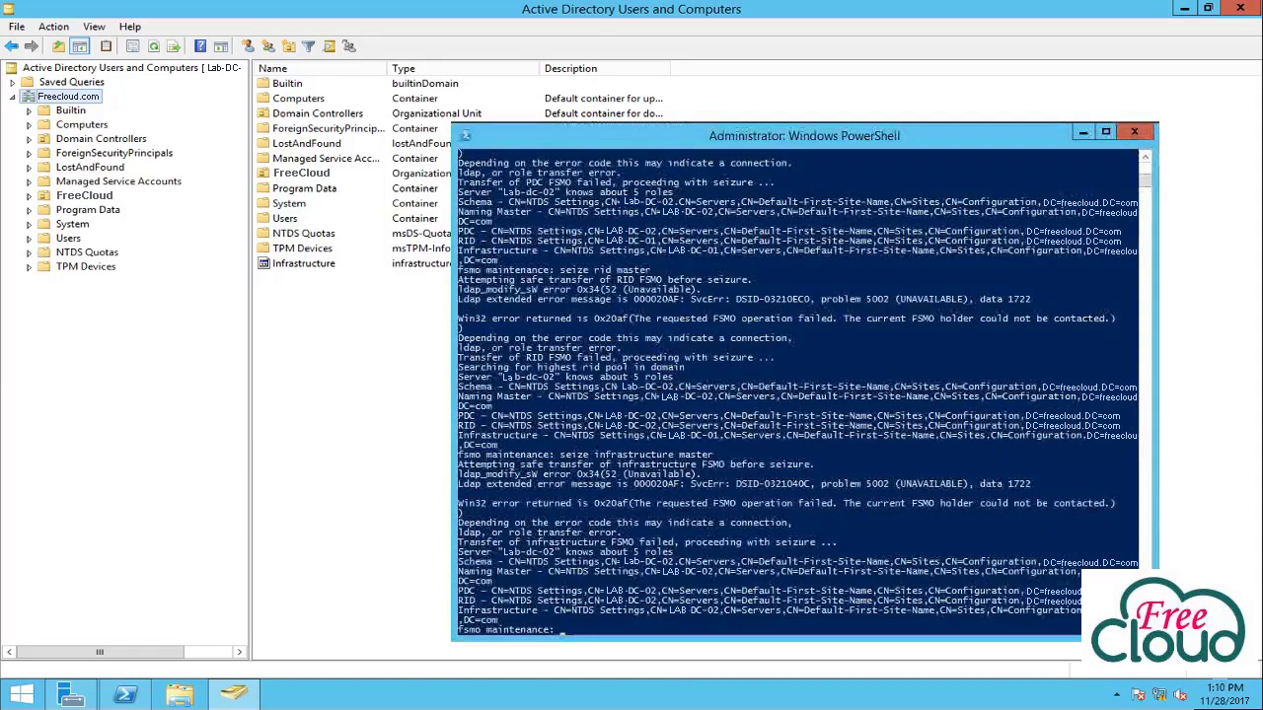
{"action": "type", "text": "Q"}
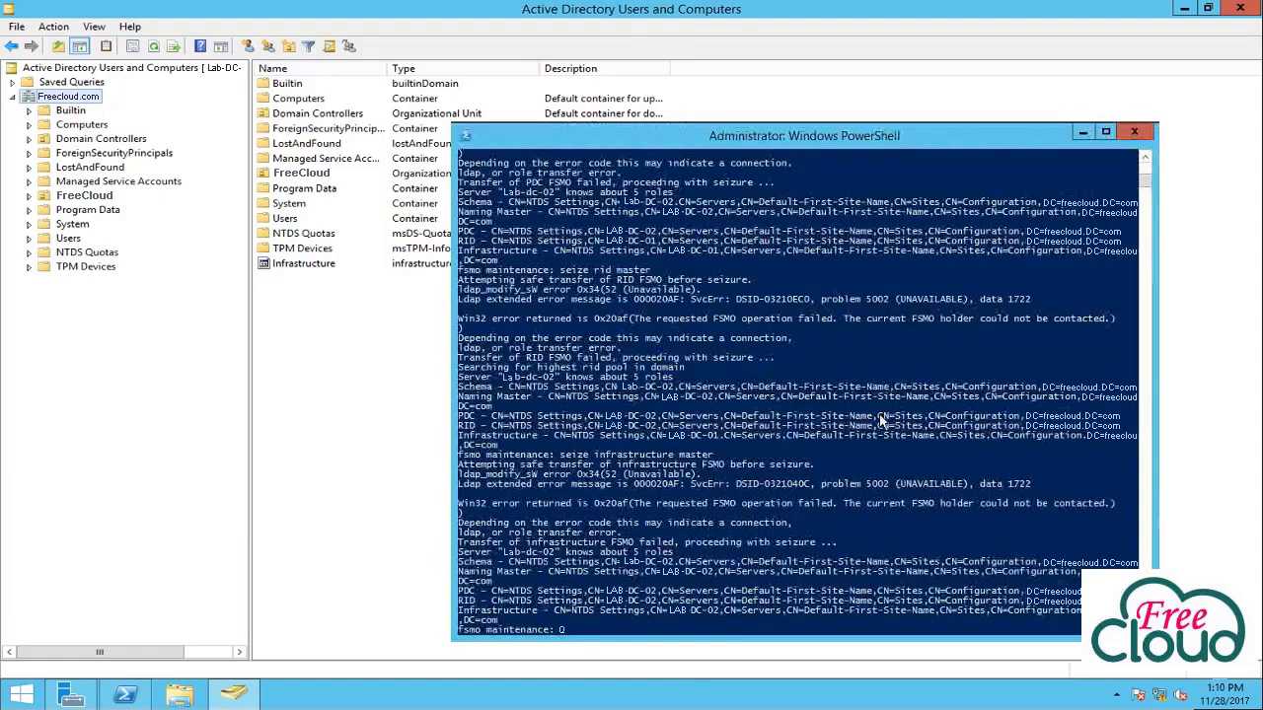
Check Freecloud.com's Operations Masters: RID, PDC and Infrastructure all show Lab-DC-02.freecloud.com.
{"action": "left_click", "coordinate": [84, 99]}
{"action": "right_click", "coordinate": [85, 101]}
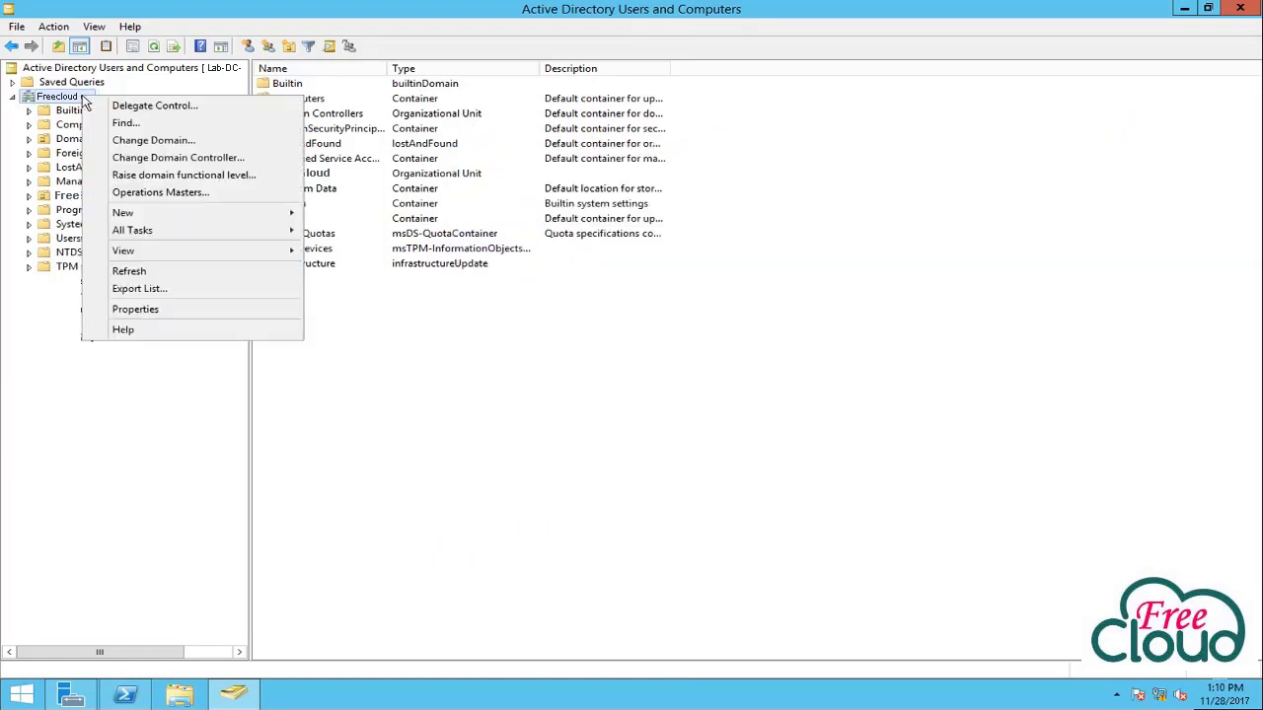
{"action": "left_click", "coordinate": [141, 194]}
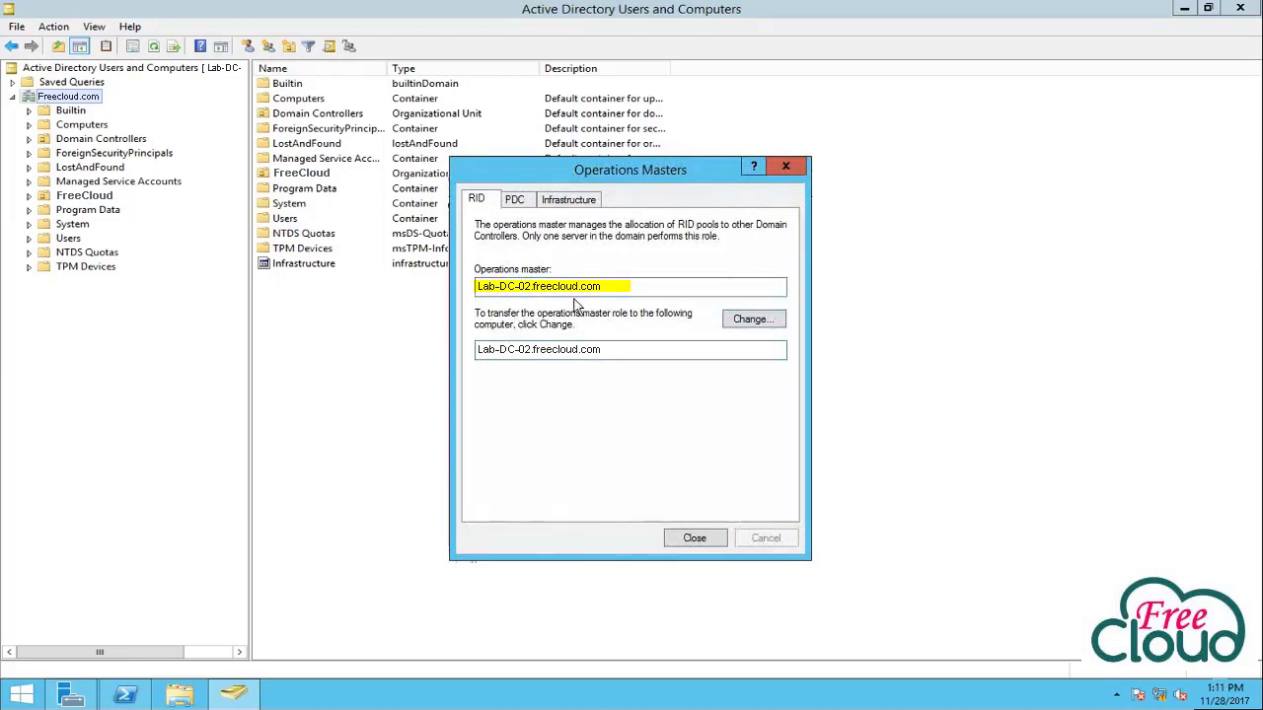
{"action": "left_click", "coordinate": [529, 198]}
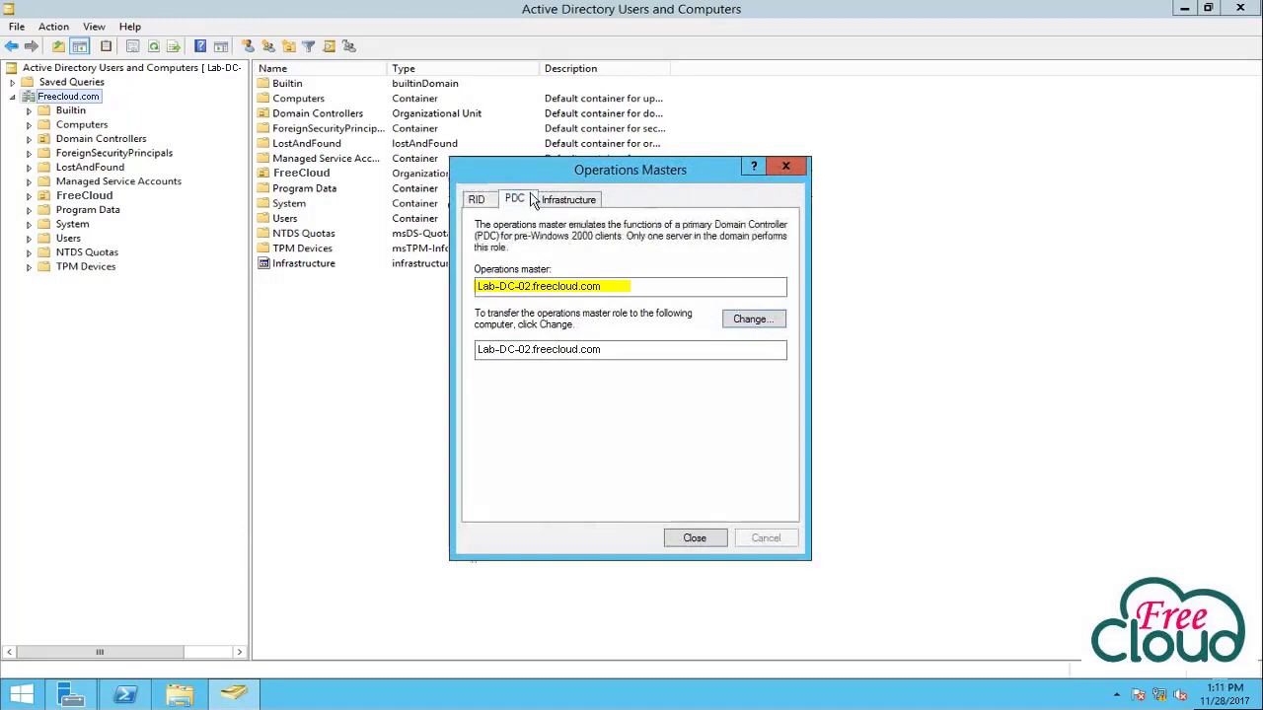
{"action": "left_click", "coordinate": [564, 199]}
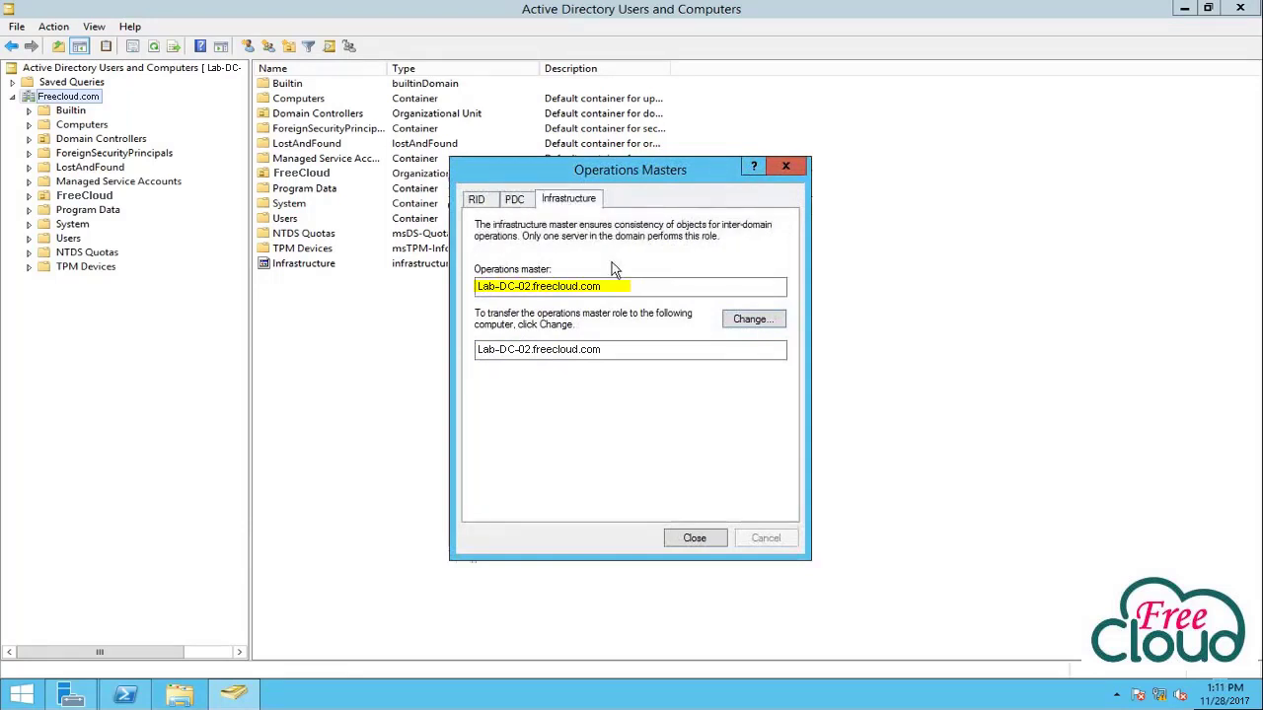
{"action": "left_click", "coordinate": [476, 200]}
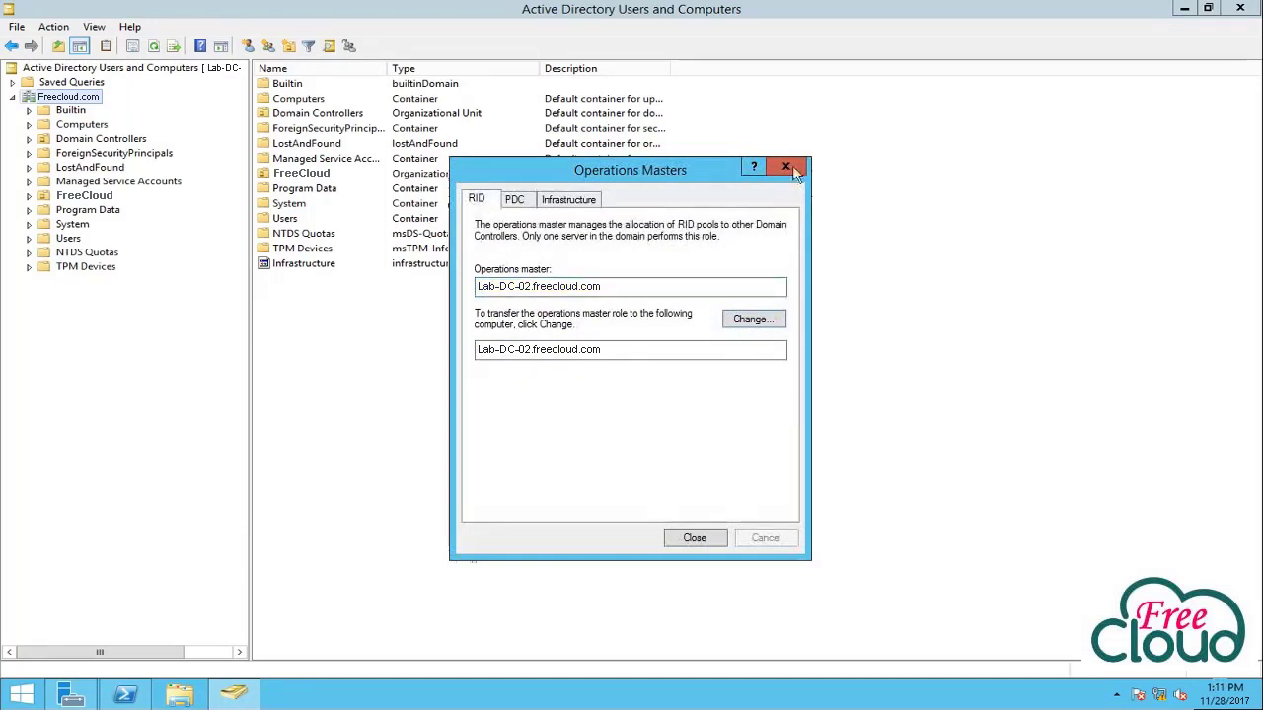
{"action": "left_click", "coordinate": [796, 170]}
Run netdom /query FSMO in an elevated console, listing all five roles on Lab-DC-02.freecloud.com.
{"action": "right_click", "coordinate": [71, 695]}
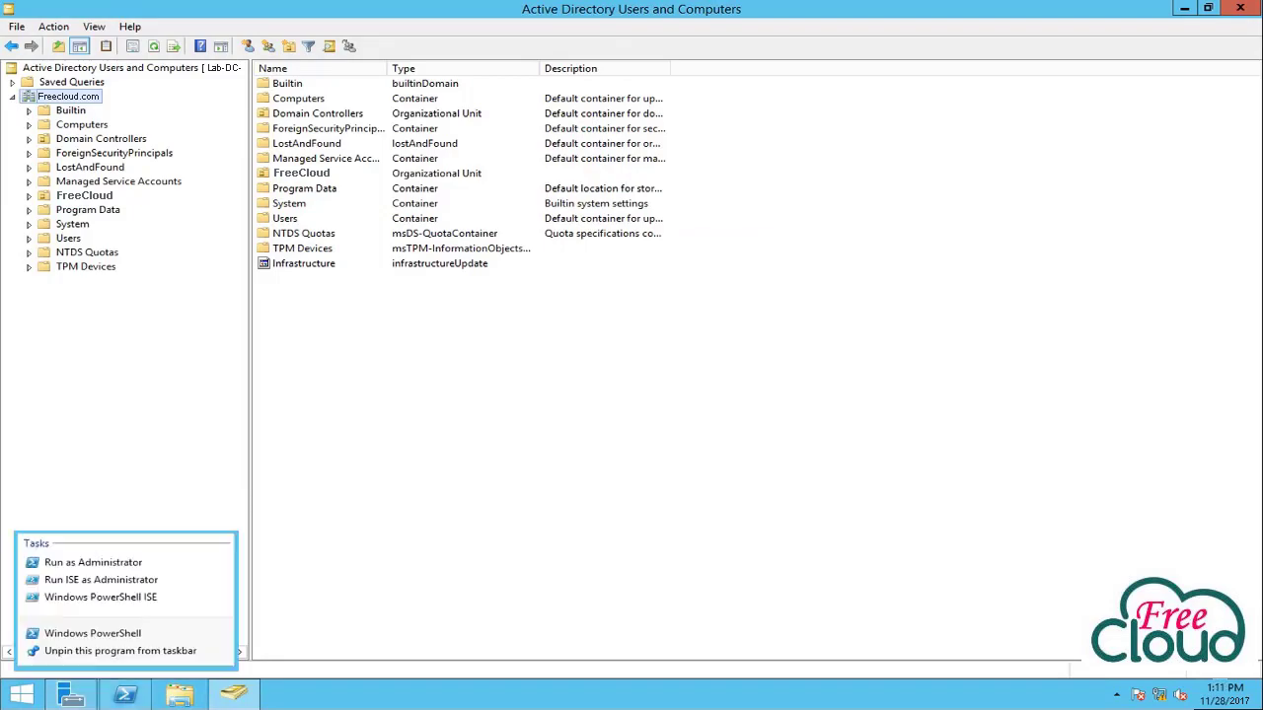
{"action": "left_click", "coordinate": [99, 565]}
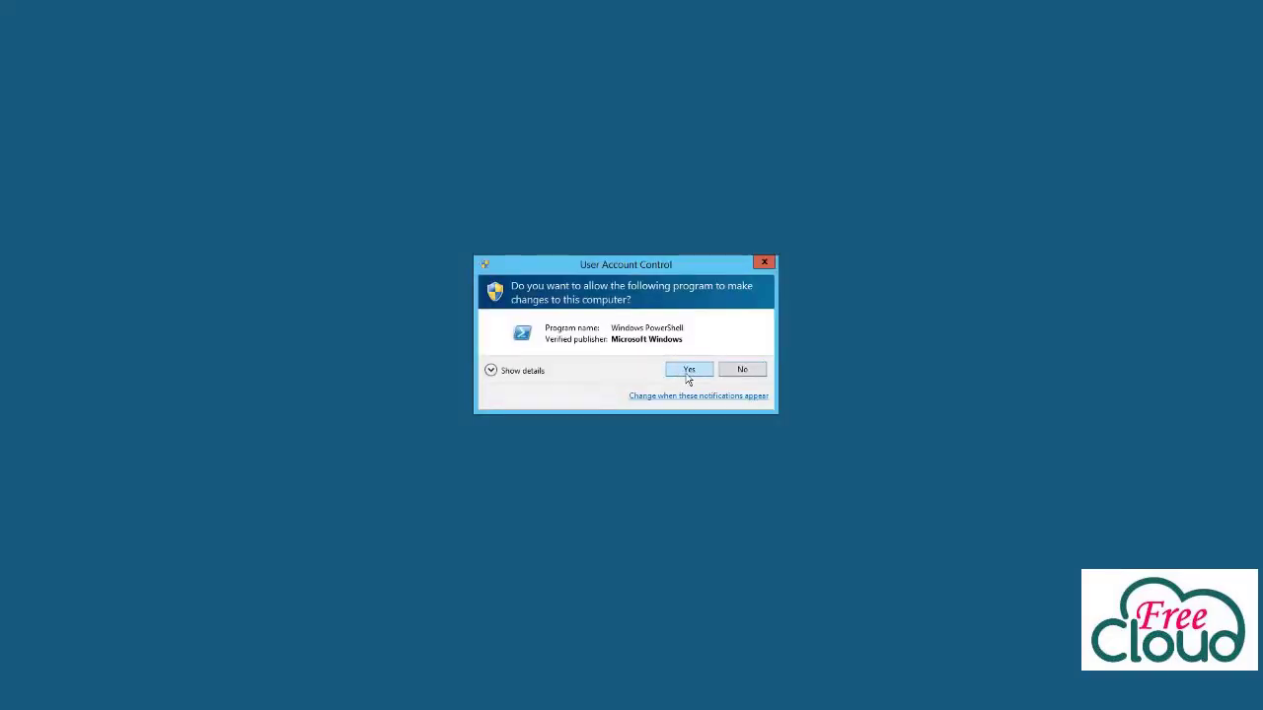
{"action": "left_click", "coordinate": [687, 370]}
{"action": "type", "text": "netdom /query F"}
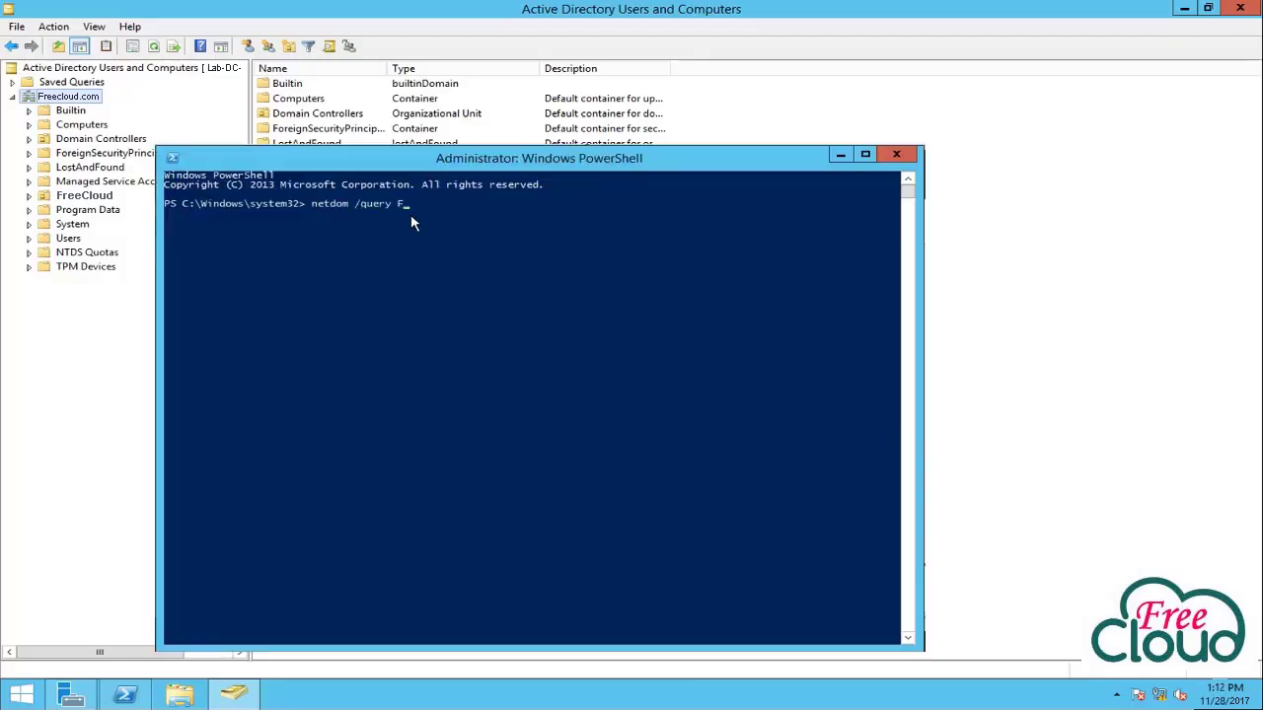
{"action": "type", "text": "SMO"}
{"action": "key", "text": "Return"}
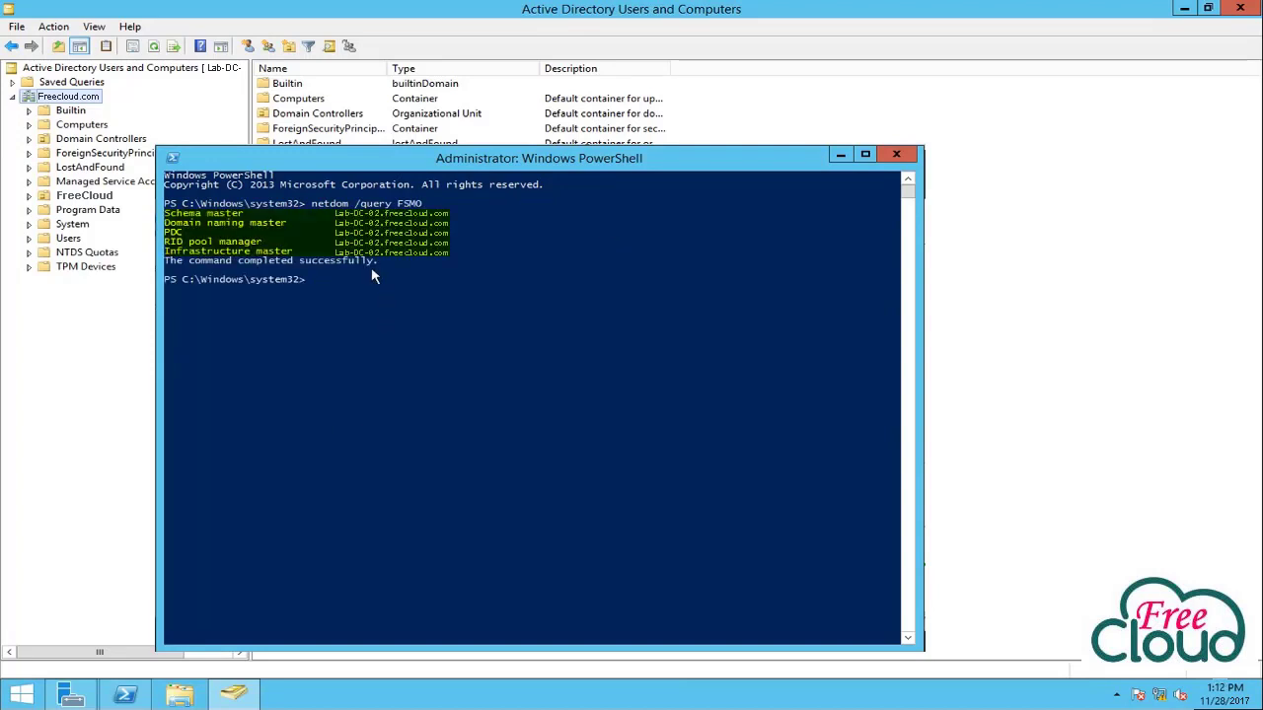